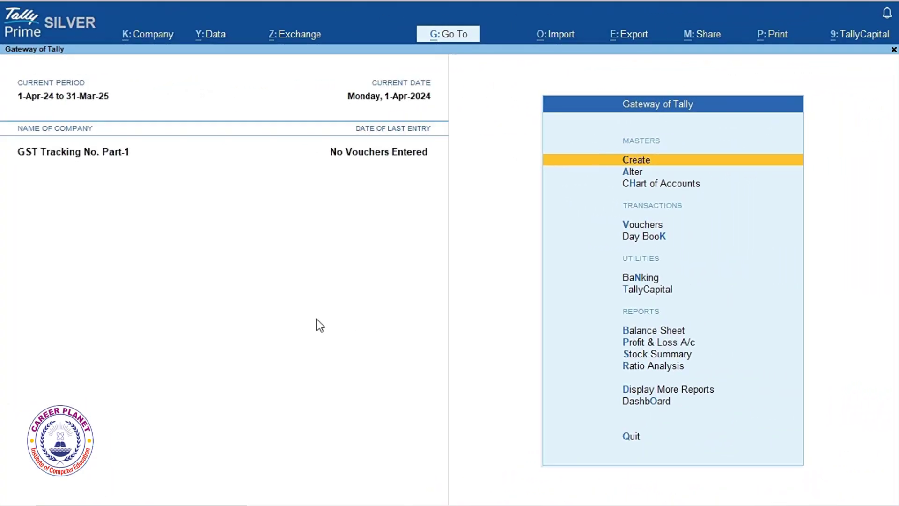
# Step: Check the company features for the accounting, inventory and GST settings, leaving them unaltered
pyautogui.press('F11')
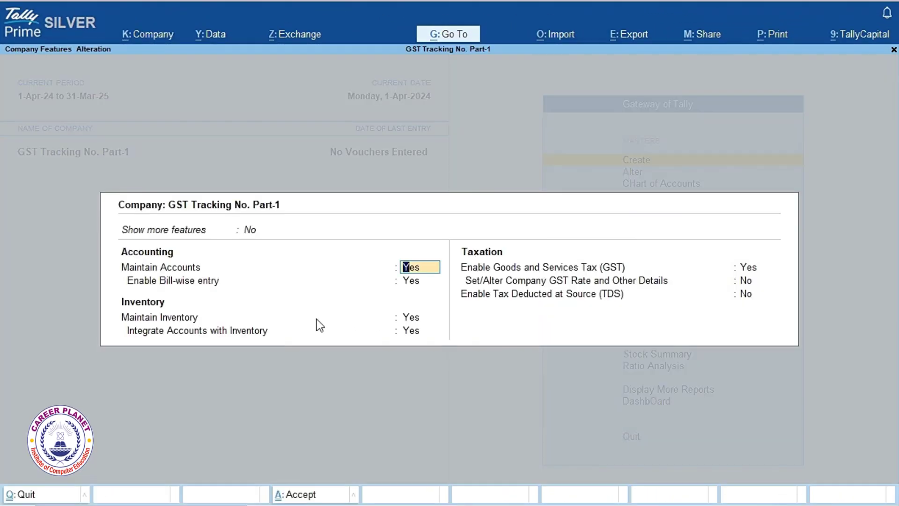
pyautogui.press('Escape')
pyautogui.press('y')
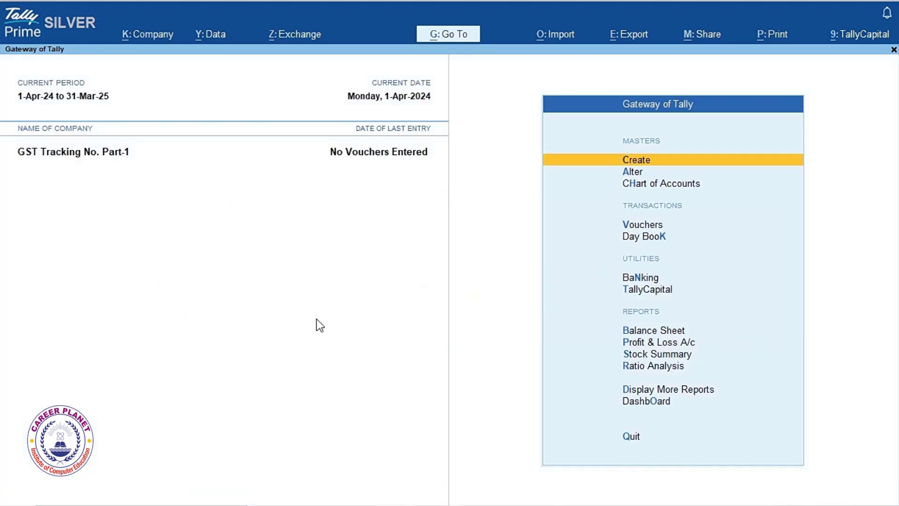
pyautogui.press('Return')
pyautogui.press('Escape')
# Step: Review the company's existing ledgers in the list of ledgers available for alteration
pyautogui.press('Down')
pyautogui.press('Return')
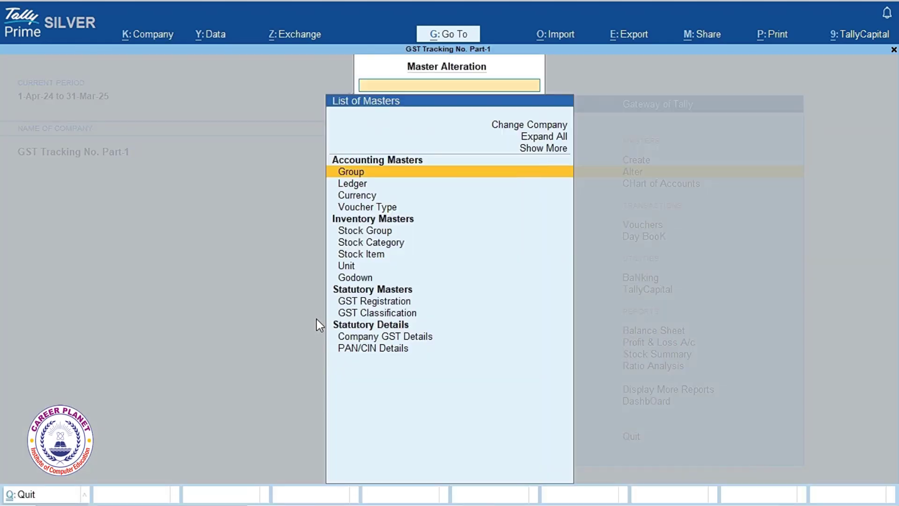
pyautogui.press('Down')
pyautogui.press('Return')
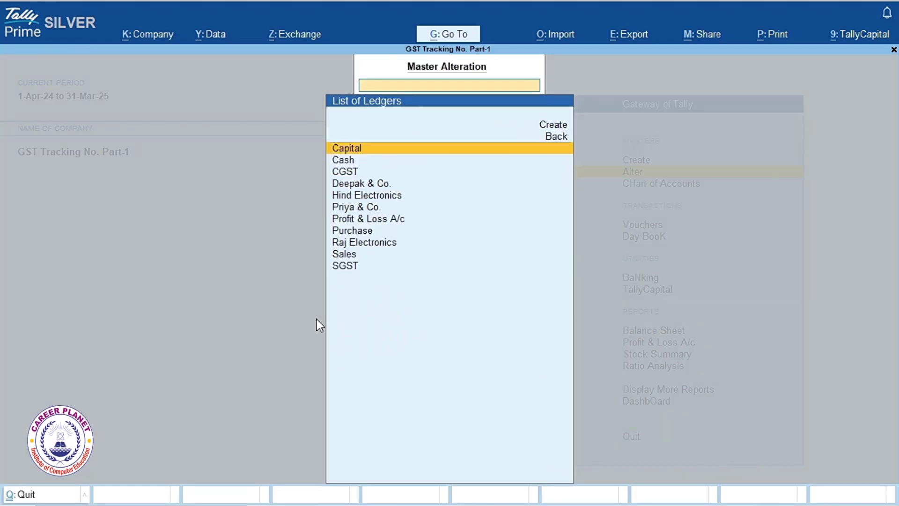
pyautogui.press('Down')
pyautogui.press('Down')
pyautogui.press('Down')
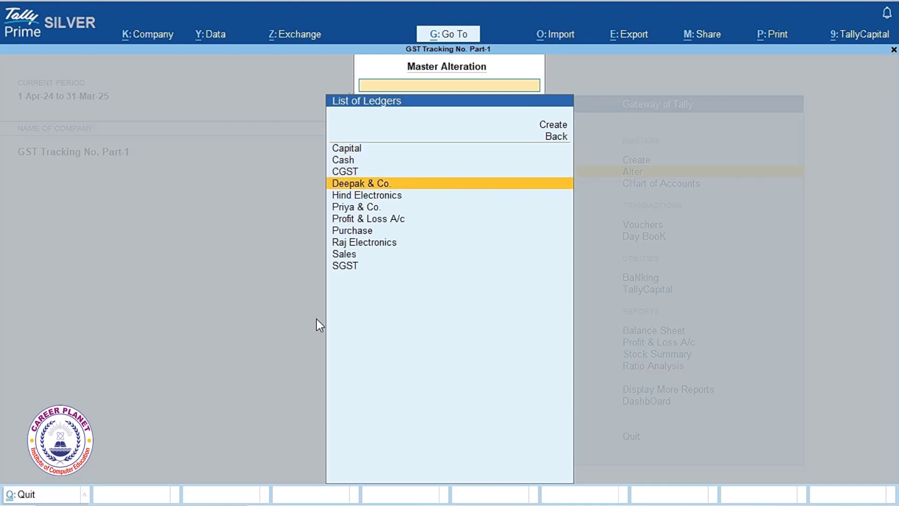
pyautogui.press('Down')
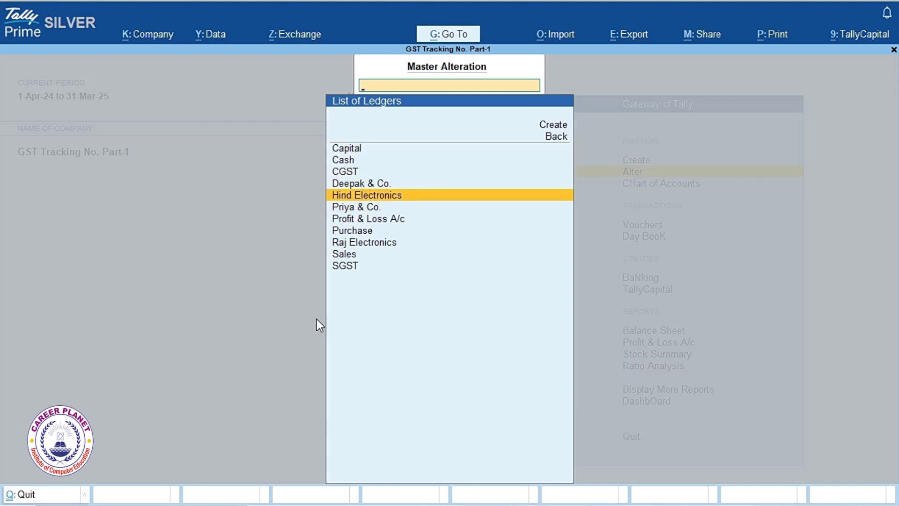
pyautogui.press('Down')
pyautogui.press('Down')
pyautogui.press('Down')
pyautogui.press('Down')
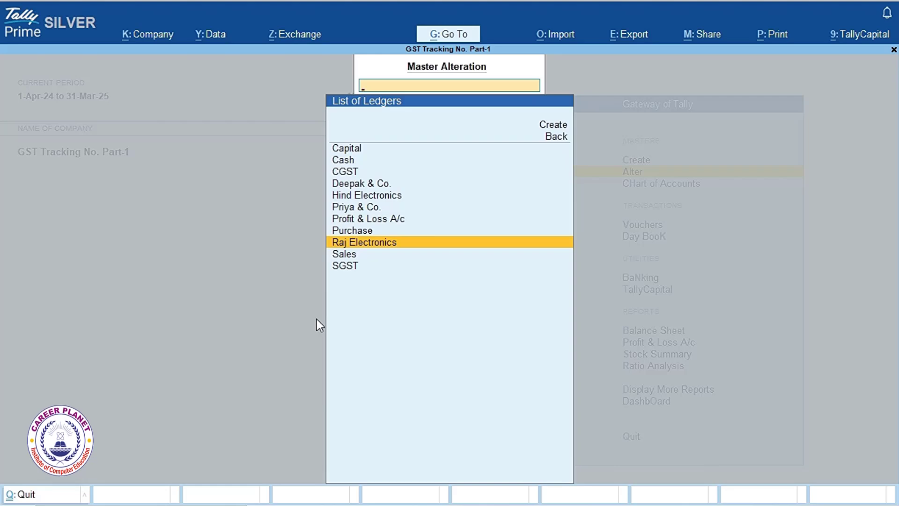
pyautogui.press('Escape')
pyautogui.press('Escape')
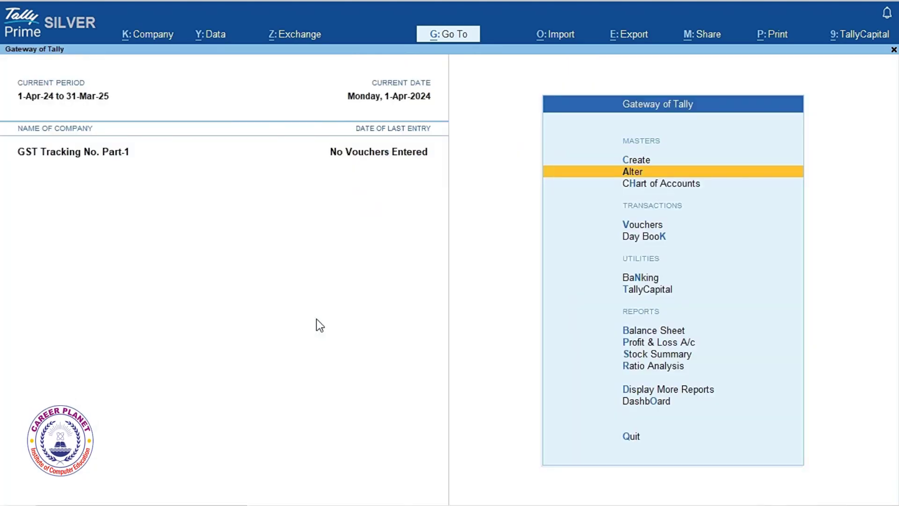
# Step: Review the list of stock groups available for alteration and look at the TV group
pyautogui.press('Return')
pyautogui.press('Down')
pyautogui.press('Down')
pyautogui.press('Down')
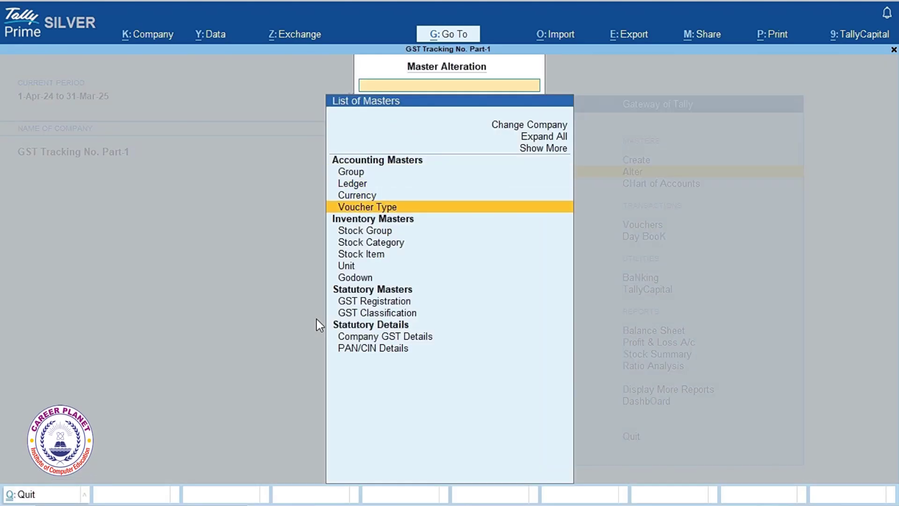
pyautogui.press('Down')
pyautogui.press('Return')
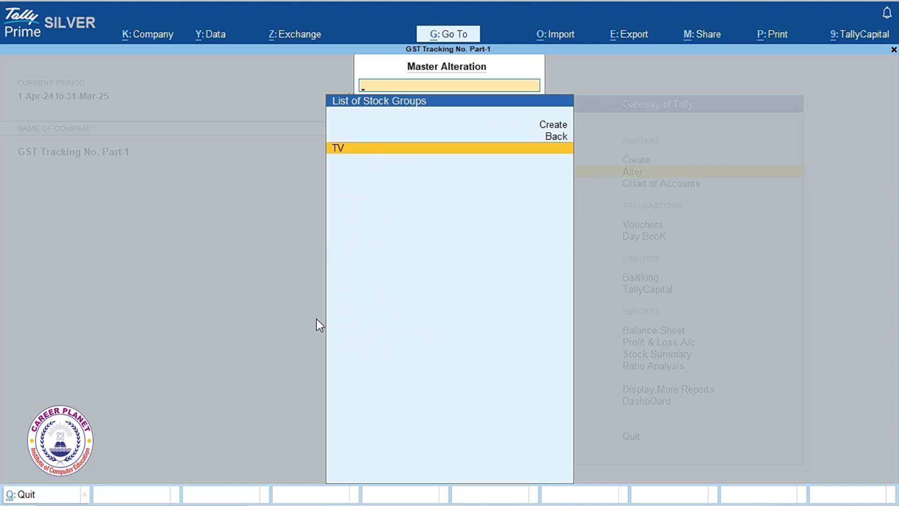
pyautogui.press('Return')
pyautogui.press('Escape')
pyautogui.press('Escape')
pyautogui.press('Return')
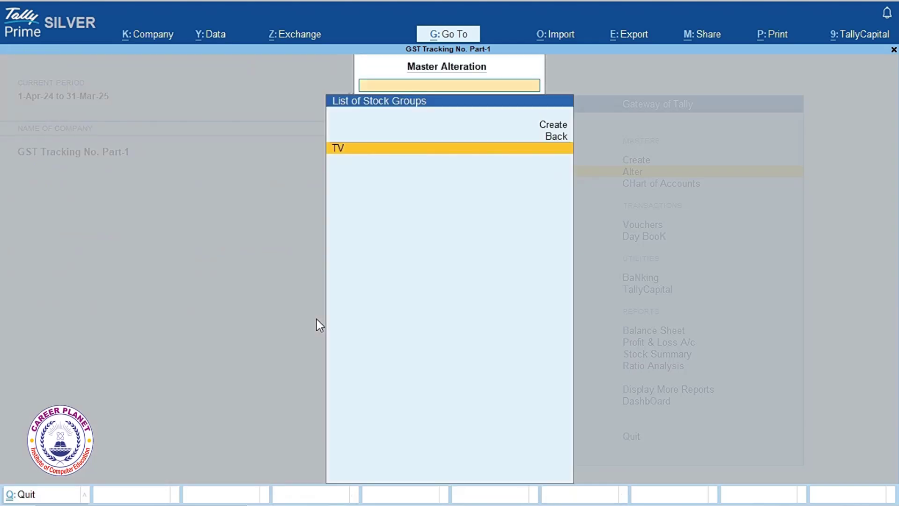
pyautogui.press('Escape')
# Step: View the LG Tv stock item's unit, HSN and GST rate details without altering them
pyautogui.press('Down')
pyautogui.press('Down')
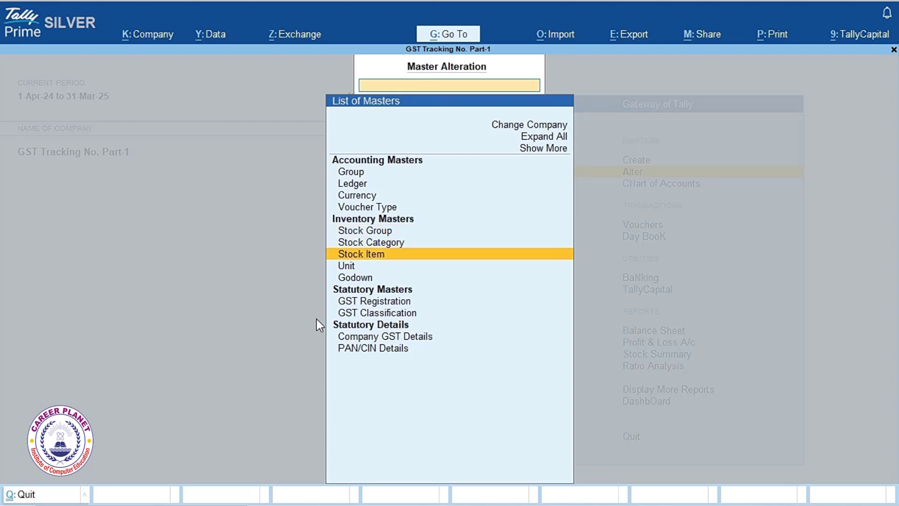
pyautogui.press('Return')
pyautogui.press('Return')
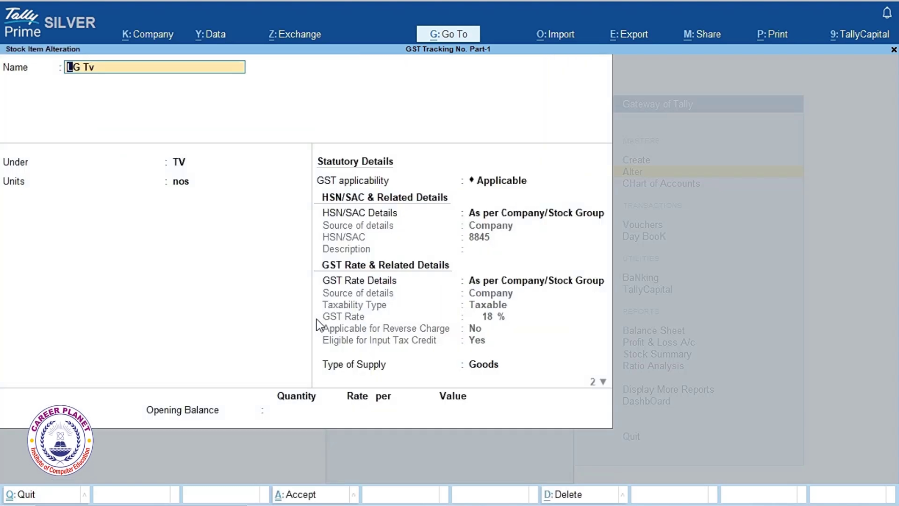
pyautogui.press('Escape')
pyautogui.press('Escape')
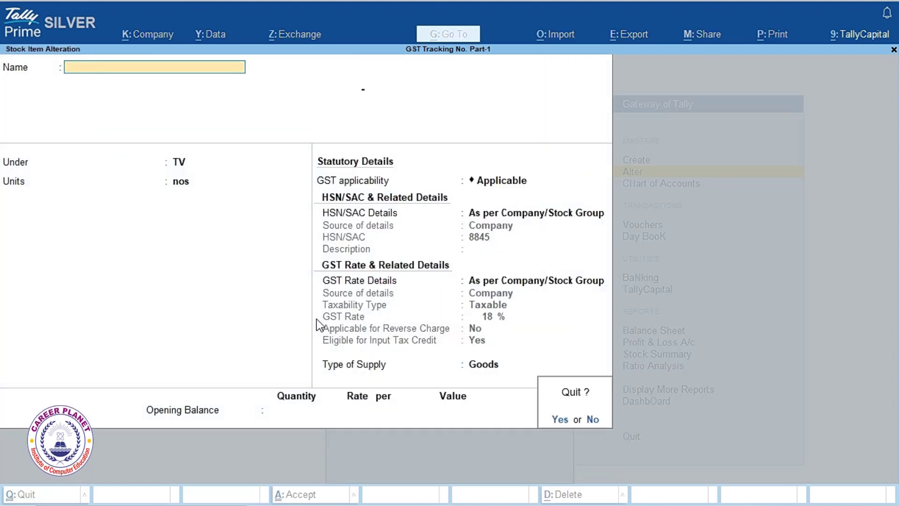
pyautogui.press('Return')
pyautogui.press('Escape')
pyautogui.press('Escape')
# Step: Begin a voucher entry, show the inactive voucher types, and activate and select Receipt Note
pyautogui.press('Down')
pyautogui.press('Down')
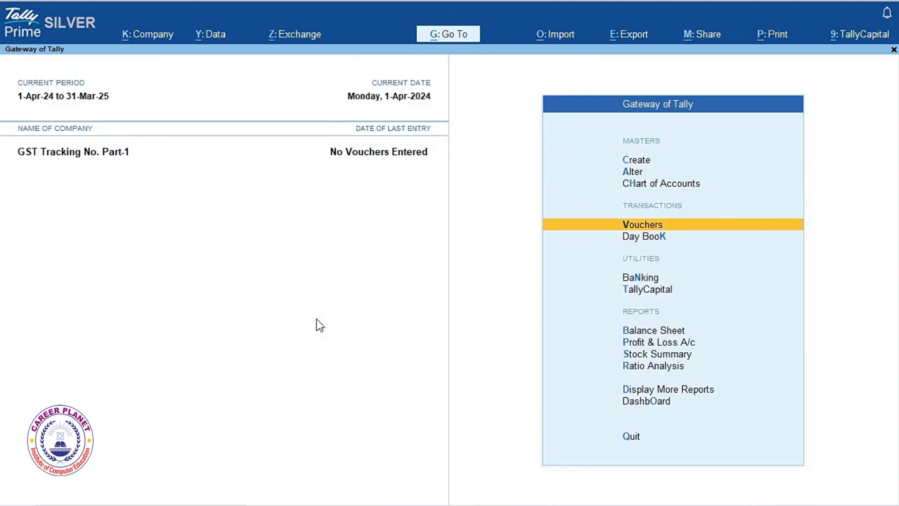
pyautogui.press('Return')
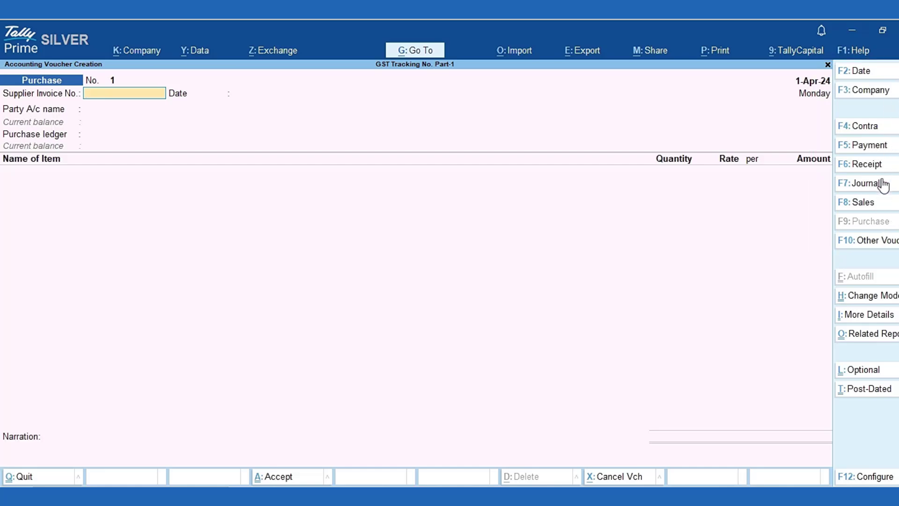
pyautogui.press('F10')
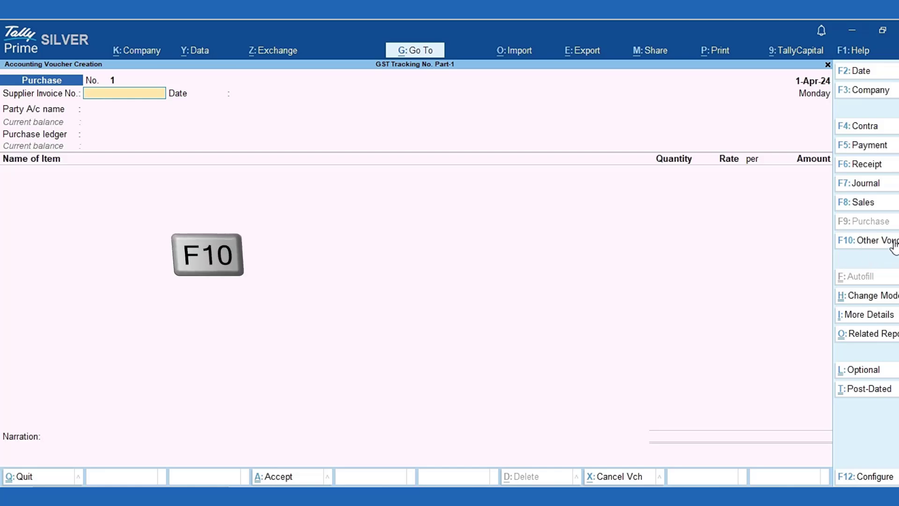
pyautogui.click(887, 244)
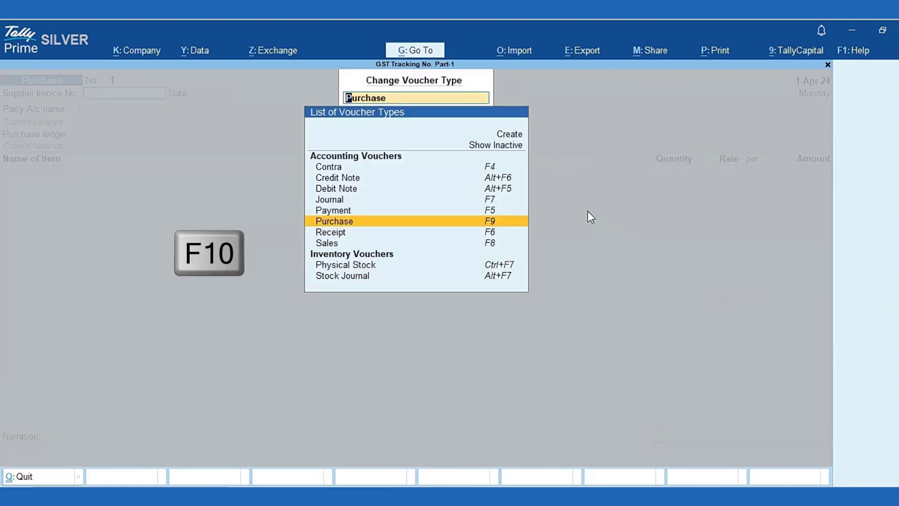
pyautogui.click(498, 146)
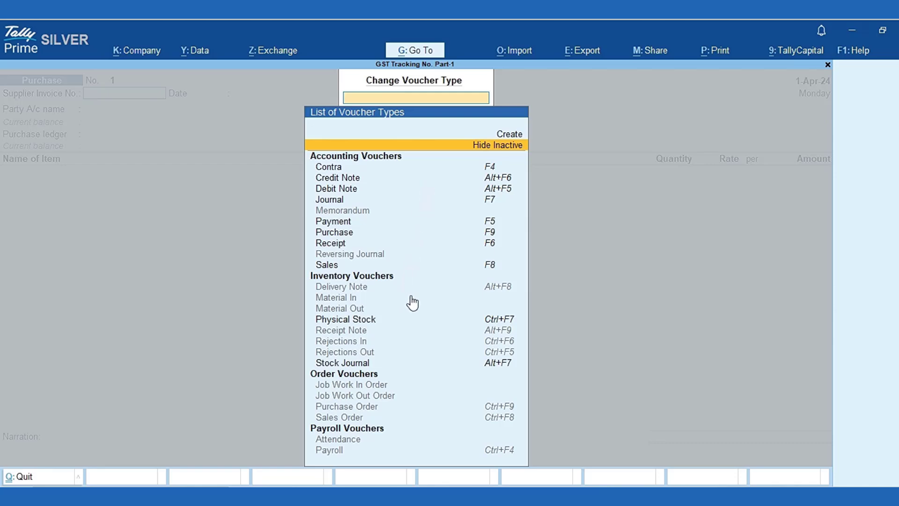
pyautogui.click(357, 331)
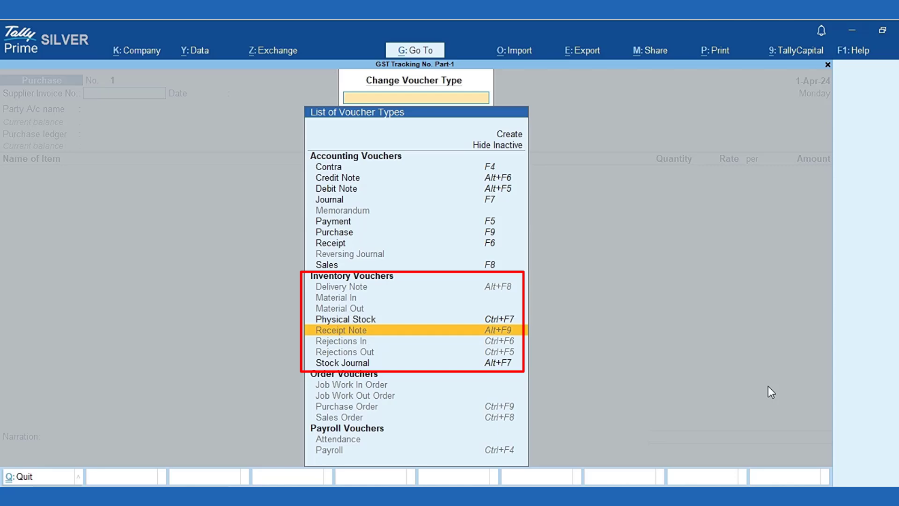
pyautogui.click(510, 332)
pyautogui.write('y')
# Step: Fill in the receipt note header with reference number 1, date 1-Apr-24, party Raj Electronics and the Purchase ledger
pyautogui.write('1')
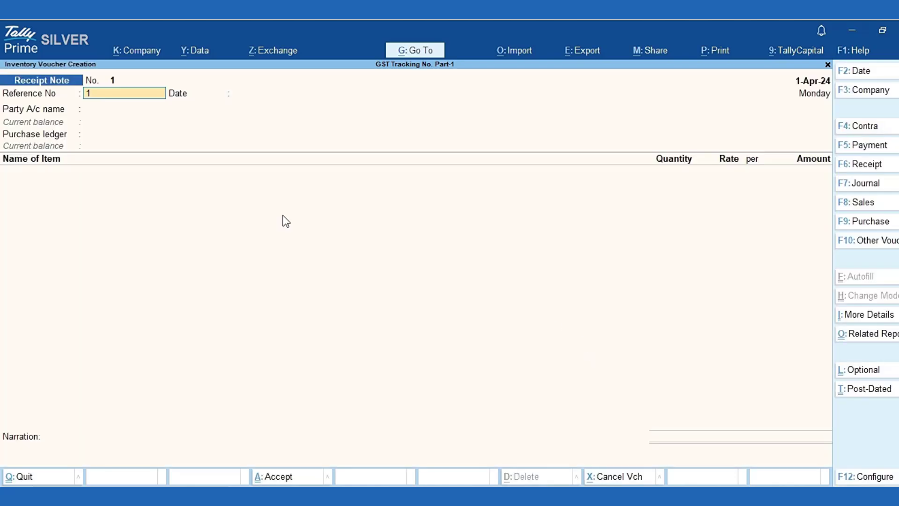
pyautogui.press('Return')
pyautogui.press('Return')
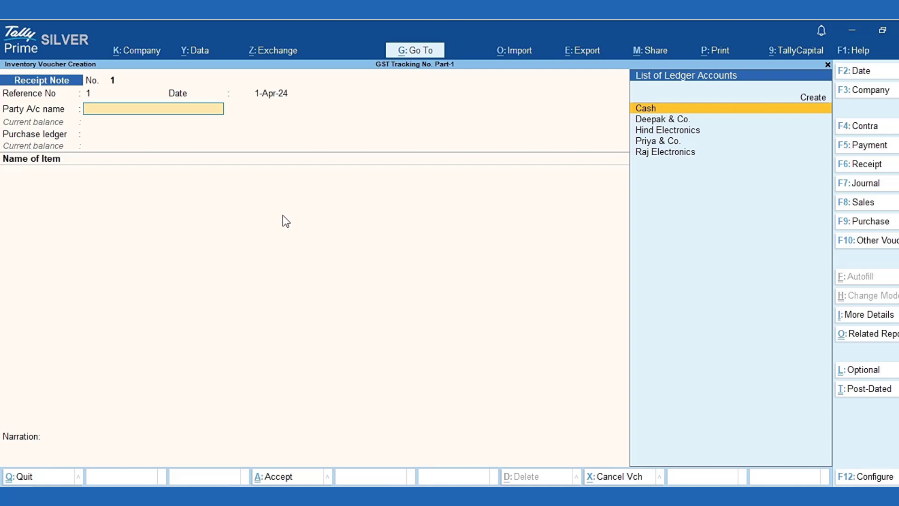
pyautogui.press('Down')
pyautogui.press('Down')
pyautogui.press('Down')
pyautogui.press('Down')
pyautogui.press('Return')
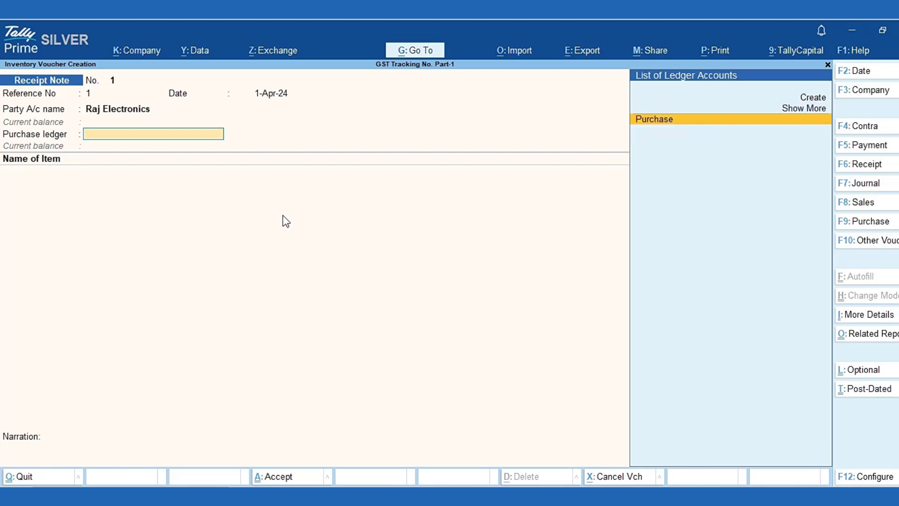
pyautogui.press('Return')
# Step: Add the LG Tv item to the receipt note with the new tracking number Raj-05
pyautogui.write('L')
pyautogui.press('Return')
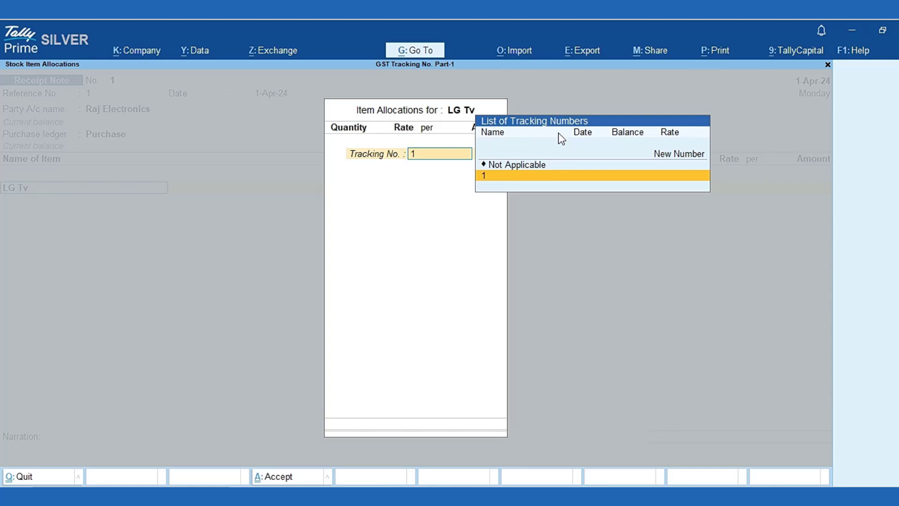
pyautogui.click(684, 156)
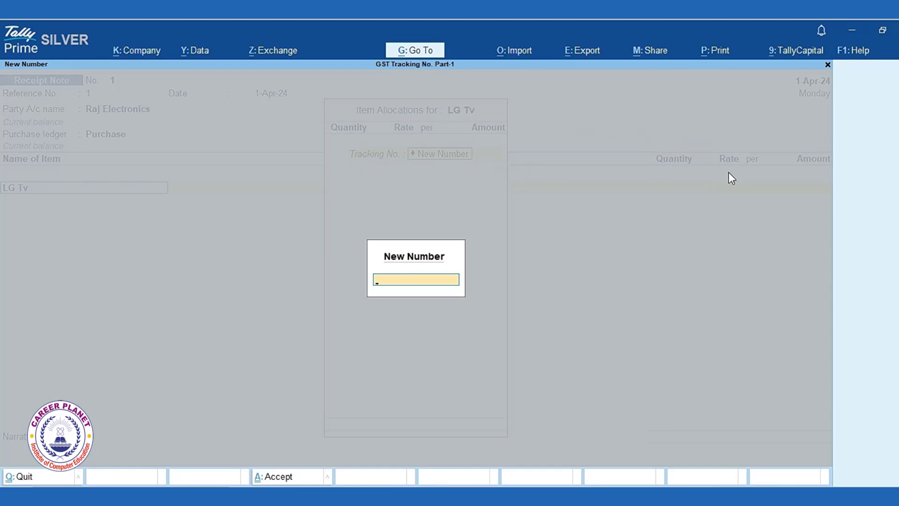
pyautogui.write('R')
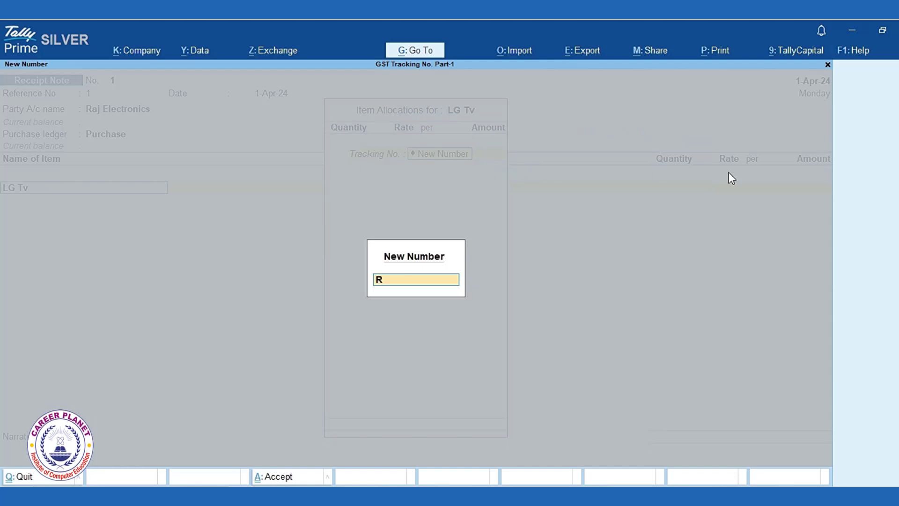
pyautogui.write('aj-05')
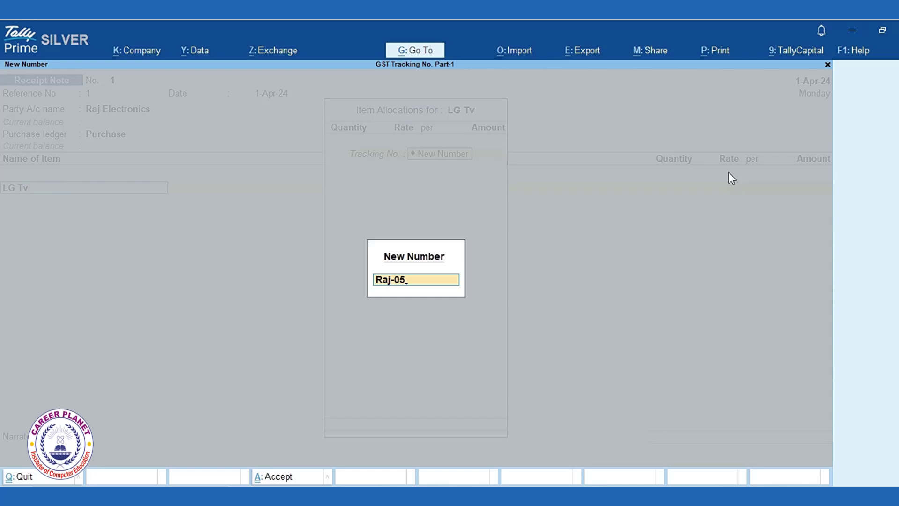
pyautogui.press('Return')
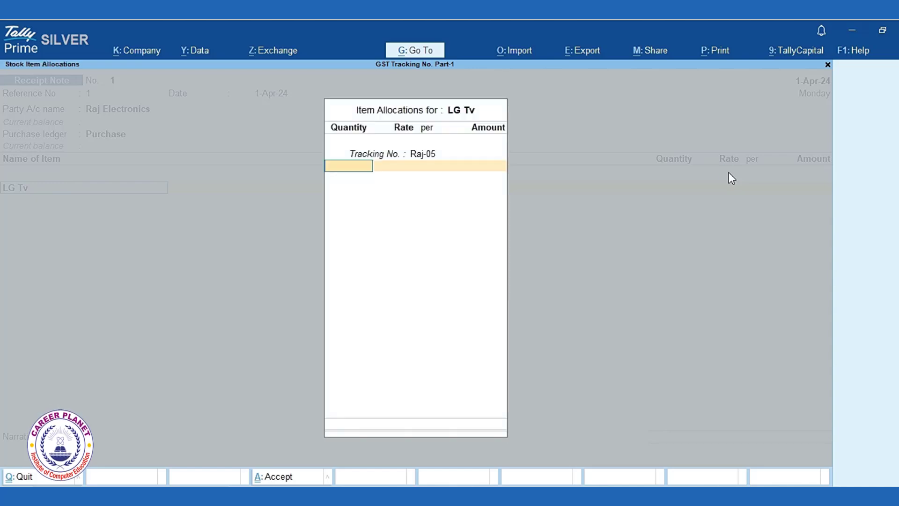
# Step: Allocate 10 nos of LG Tv at a rate of 5,000 and end the item list
pyautogui.write('10')
pyautogui.press('Return')
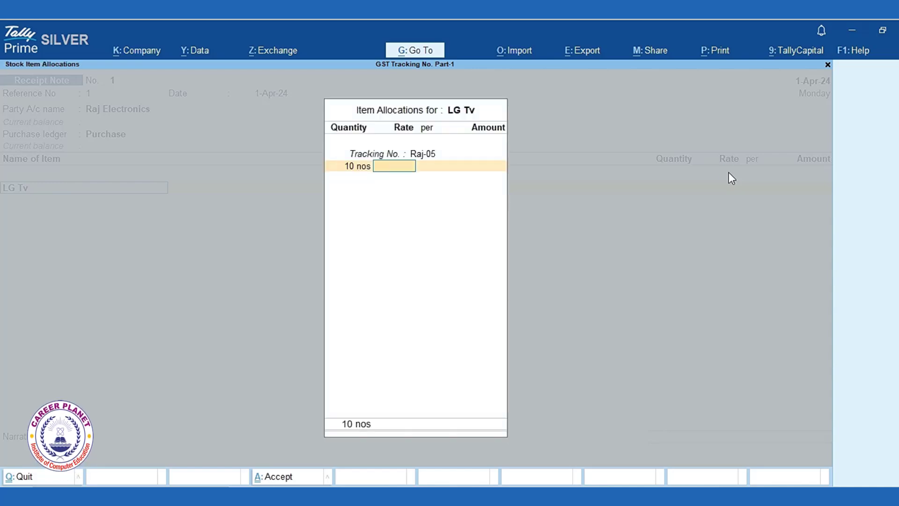
pyautogui.write('5000')
pyautogui.press('Return')
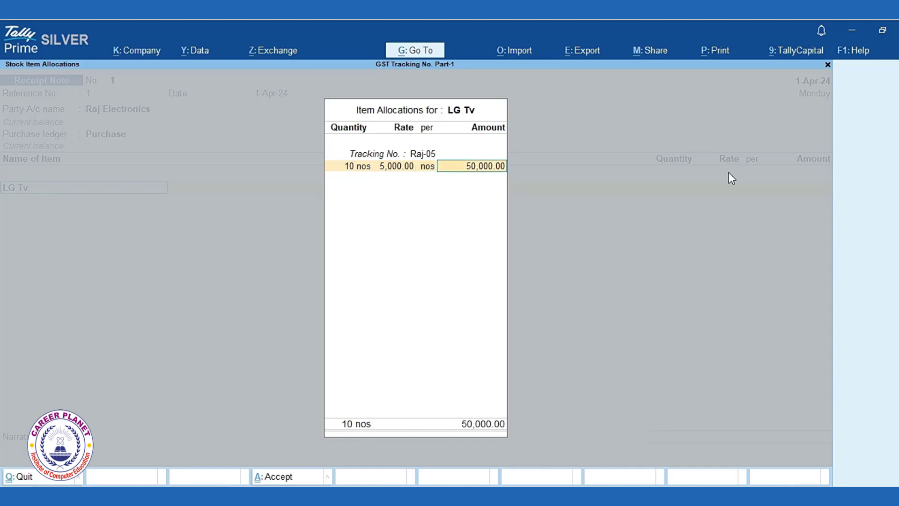
pyautogui.press('Return')
pyautogui.press('Return')
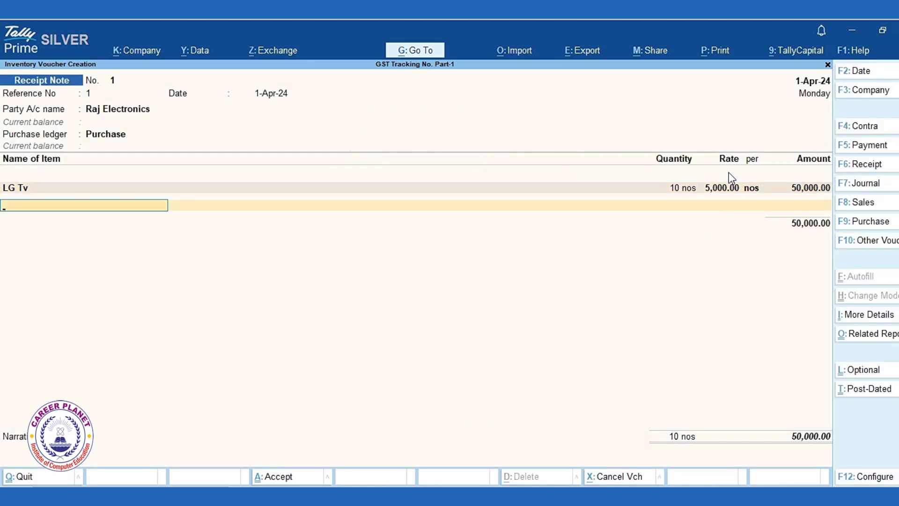
pyautogui.press('Return')
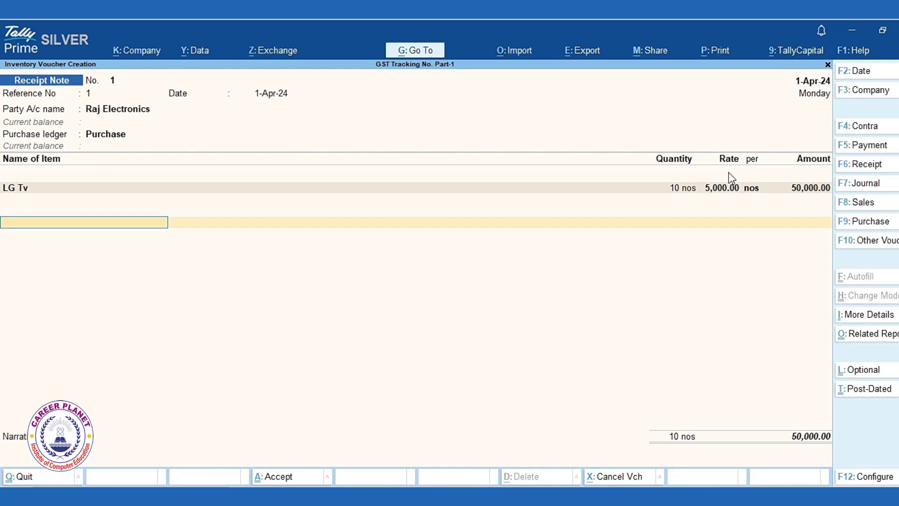
# Step: Add the CGST and SGST ledgers below the LG Tv item and recheck their tax amounts
pyautogui.write('C')
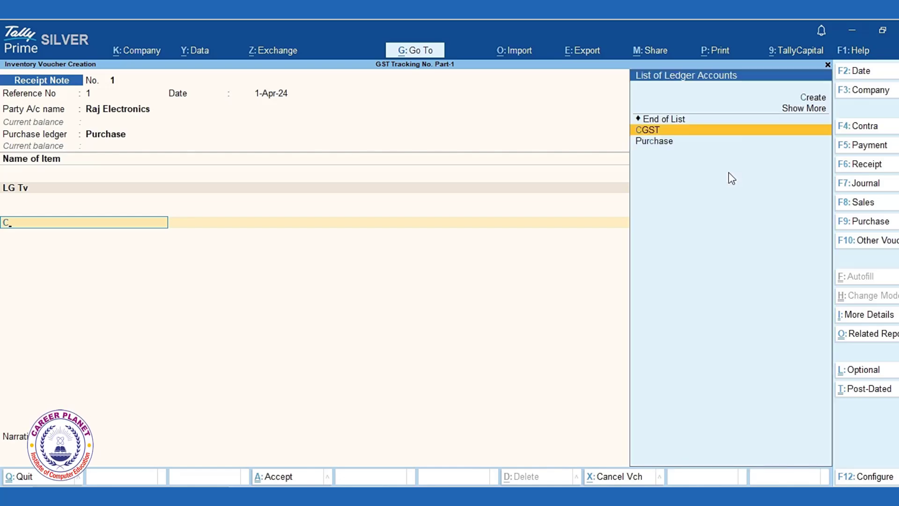
pyautogui.press('Return')
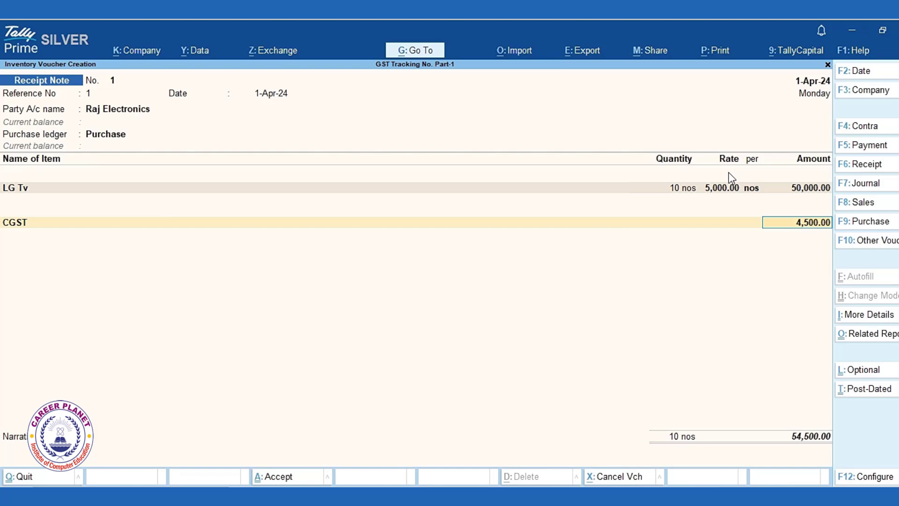
pyautogui.press('Return')
pyautogui.write('S')
pyautogui.press('Return')
pyautogui.press('BackSpace')
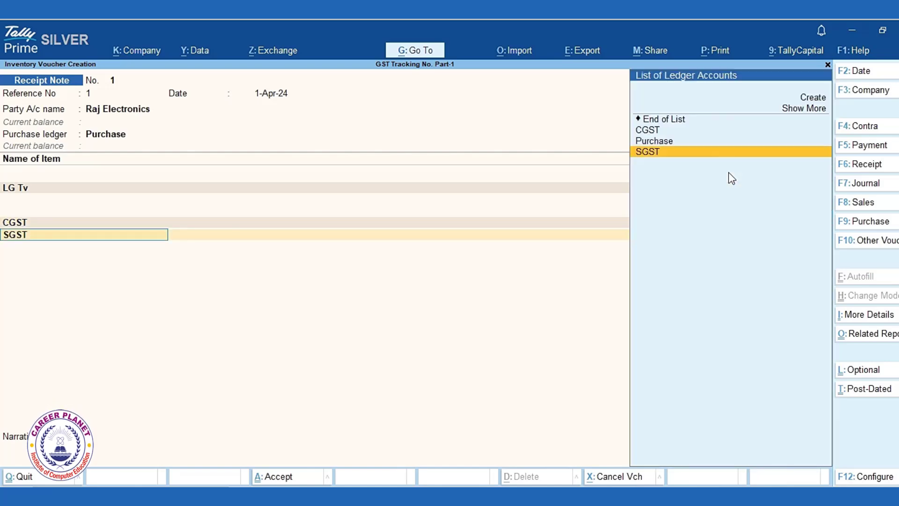
pyautogui.press('BackSpace')
pyautogui.press('BackSpace')
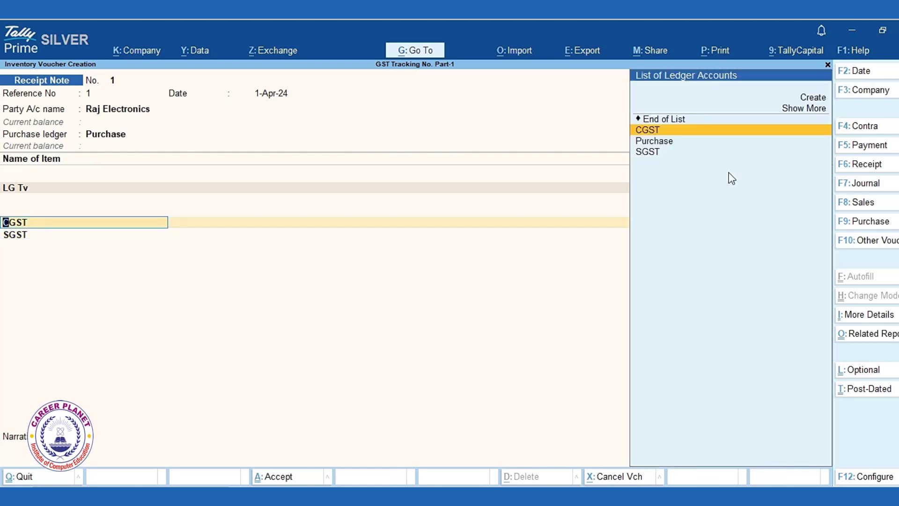
pyautogui.press('Return')
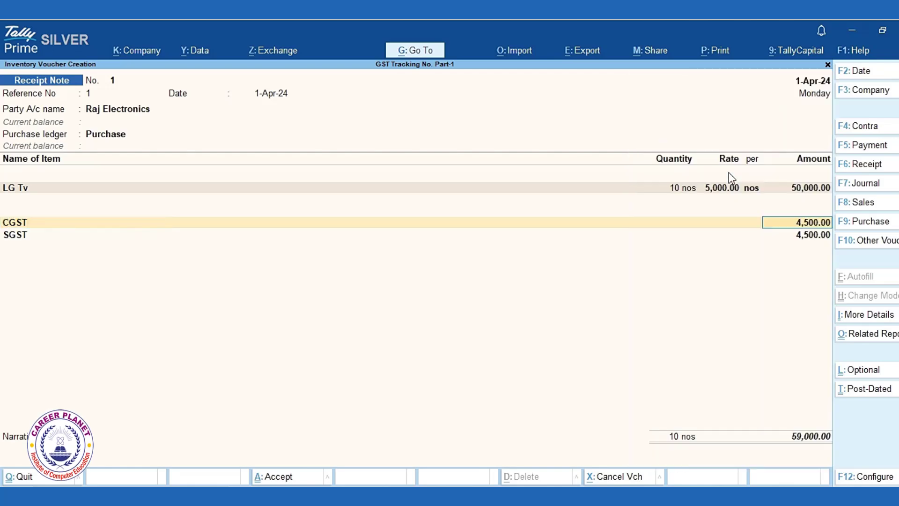
pyautogui.press('Return')
pyautogui.press('Return')
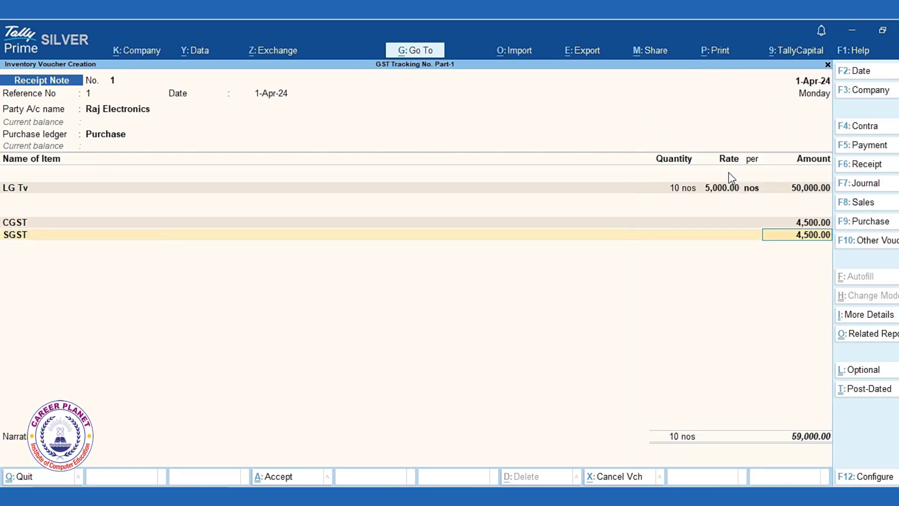
# Step: End the ledger list, leave the narration empty, save the receipt note and exit voucher entry
pyautogui.press('Return')
pyautogui.press('Return')
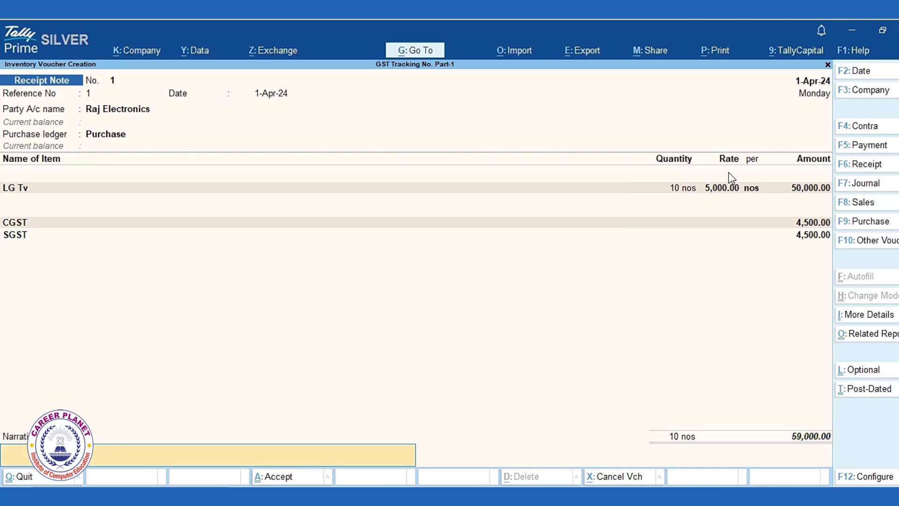
pyautogui.press('Return')
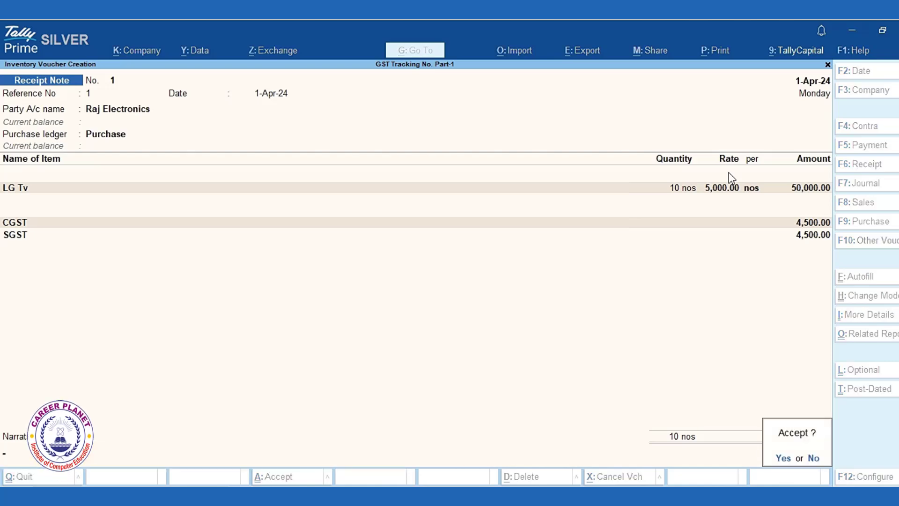
pyautogui.press('Return')
pyautogui.press('Escape')
# Step: Review the Stock Summary with the TV group expanded to item level, then close the report
pyautogui.press('Return')
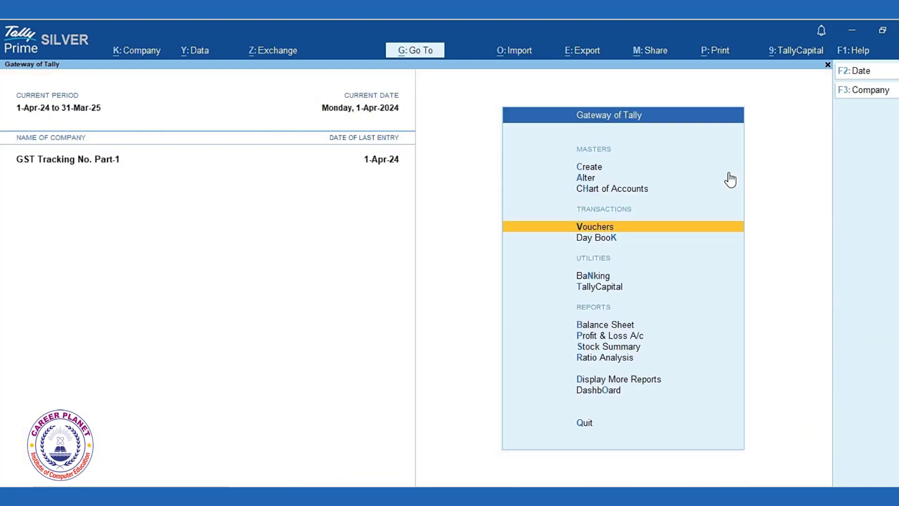
pyautogui.press('Down')
pyautogui.press('Down')
pyautogui.press('Down')
pyautogui.press('Down')
pyautogui.press('Down')
pyautogui.press('Down')
pyautogui.press('Return')
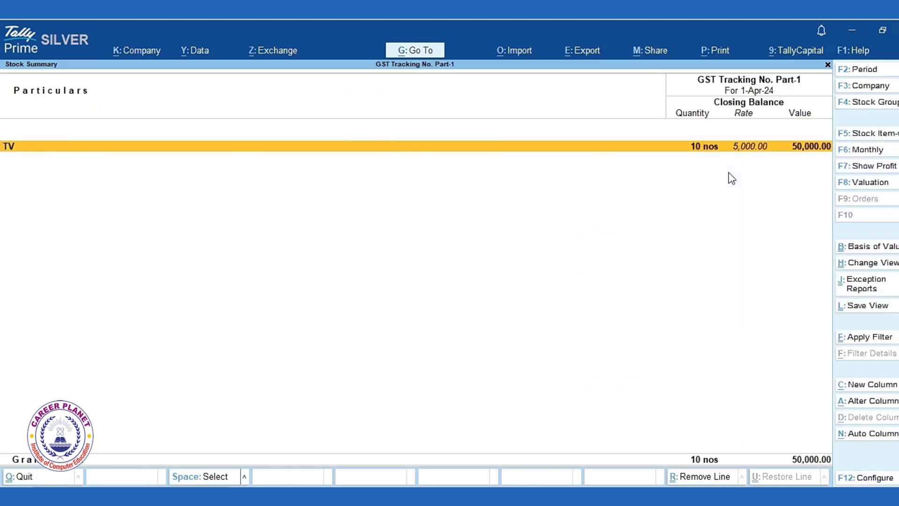
pyautogui.hotkey('alt', 'F5')
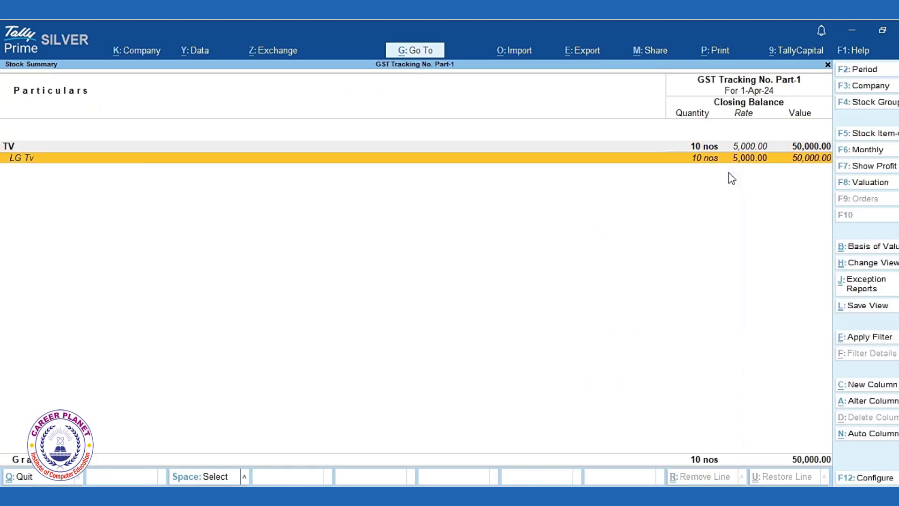
pyautogui.press('Escape')
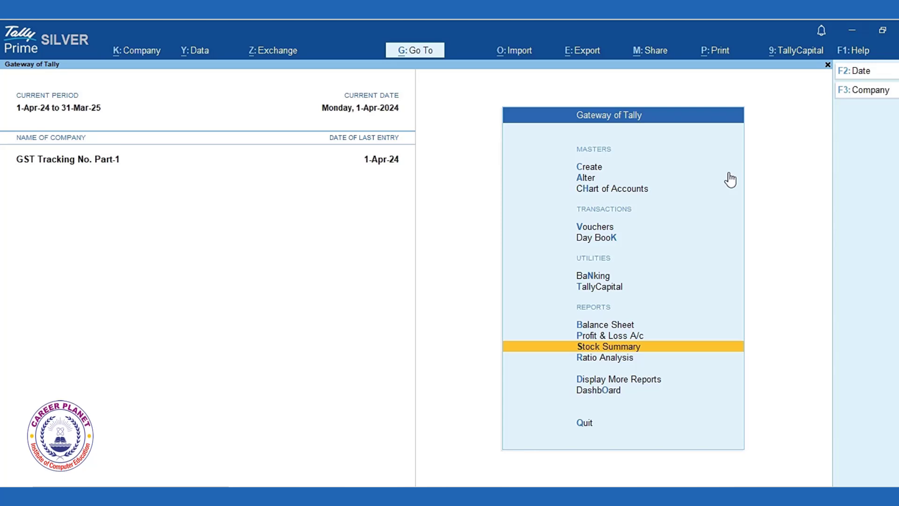
# Step: Go to the Statements of Accounts reports among the additional display reports
pyautogui.press('Down')
pyautogui.press('Down')
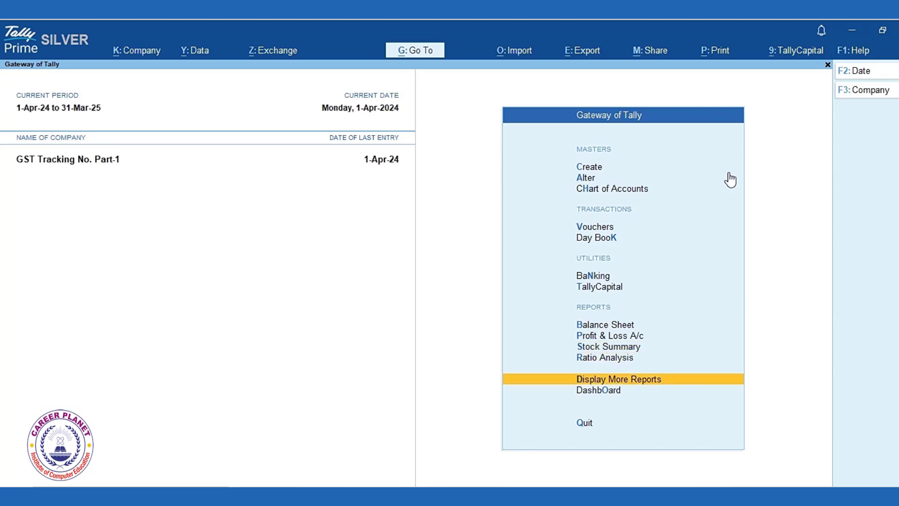
pyautogui.press('Return')
pyautogui.press('Down')
pyautogui.press('Down')
pyautogui.press('Down')
pyautogui.press('Down')
pyautogui.press('Down')
pyautogui.press('Return')
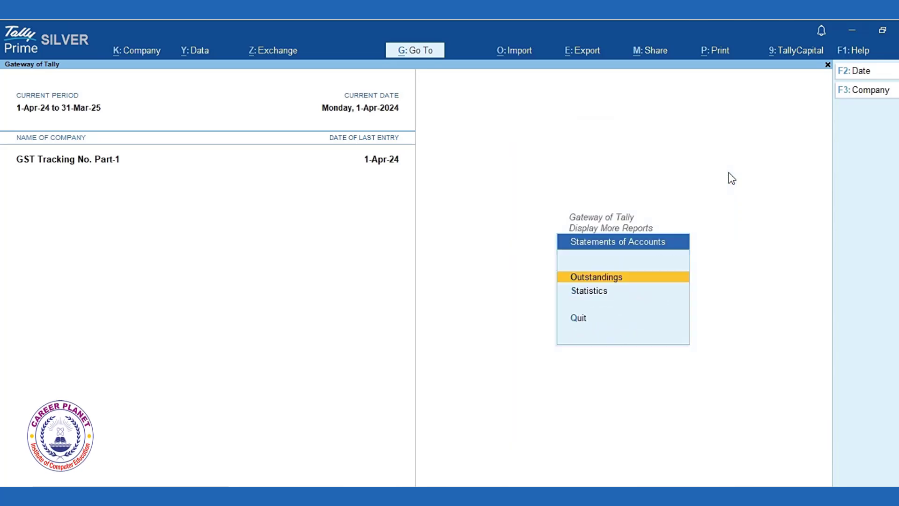
# Step: Check the ledger outstandings of Raj Electronics for pending bills and leave the report
pyautogui.press('Return')
pyautogui.press('Down')
pyautogui.press('Down')
pyautogui.press('Return')
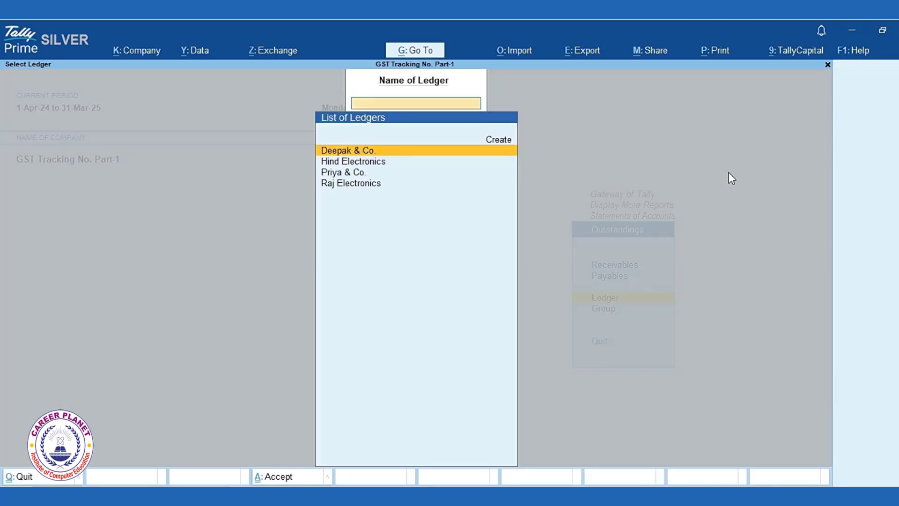
pyautogui.press('Down')
pyautogui.press('Down')
pyautogui.press('Down')
pyautogui.press('Return')
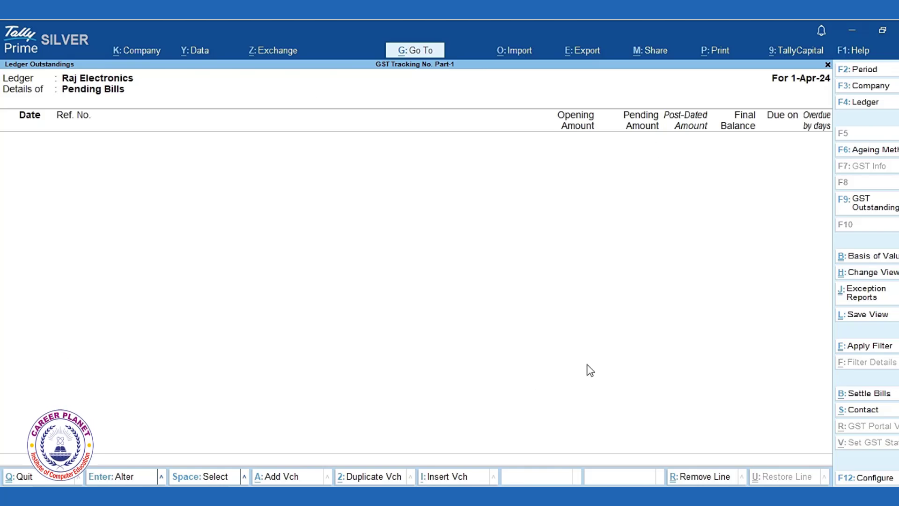
pyautogui.press('Escape')
pyautogui.press('Escape')
pyautogui.press('Escape')
pyautogui.press('Escape')
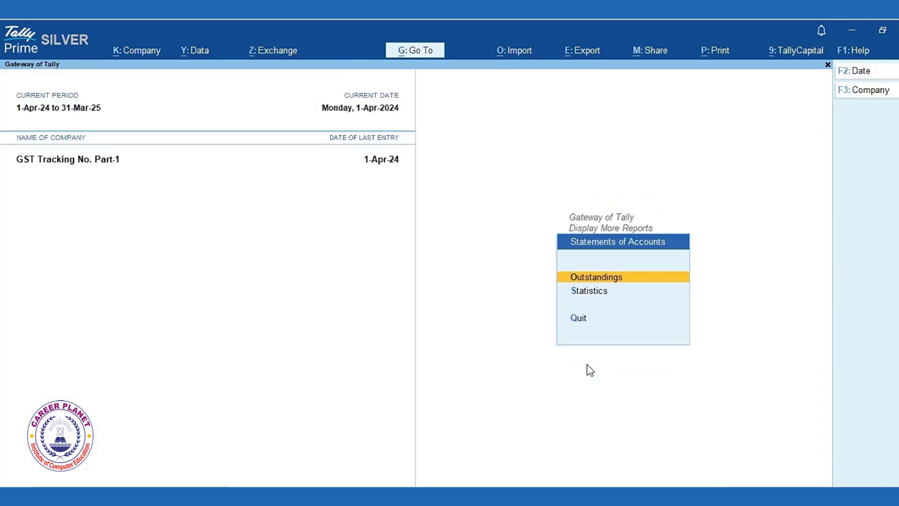
pyautogui.press('Escape')
# Step: Expand the Profit & Loss A/c, inspect the entries under Purchase Bills to Come, and close both reports
pyautogui.press('Return')
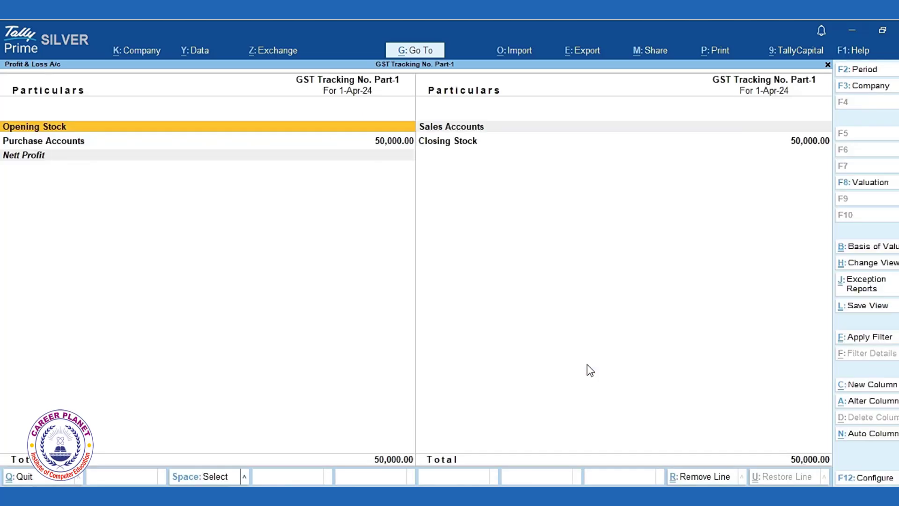
pyautogui.hotkey('alt', 'F5')
pyautogui.press('Down')
pyautogui.press('Down')
pyautogui.press('Down')
pyautogui.press('Down')
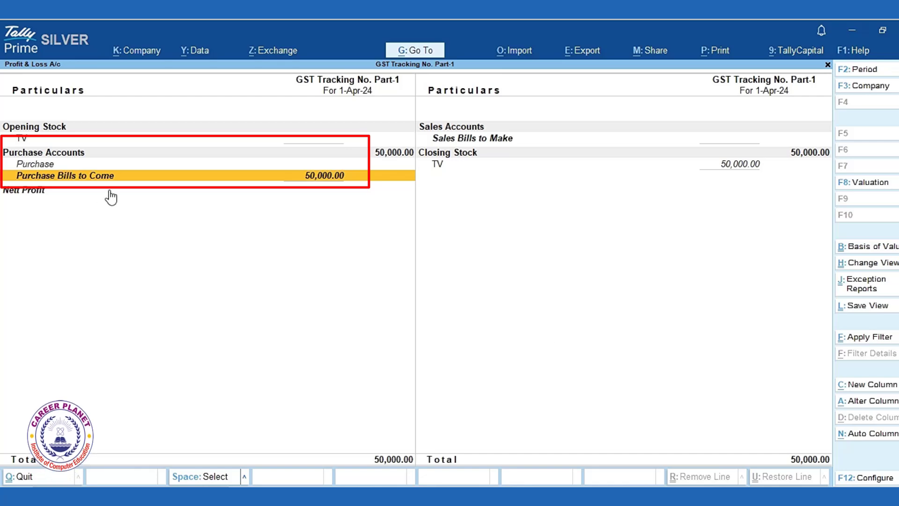
pyautogui.press('Return')
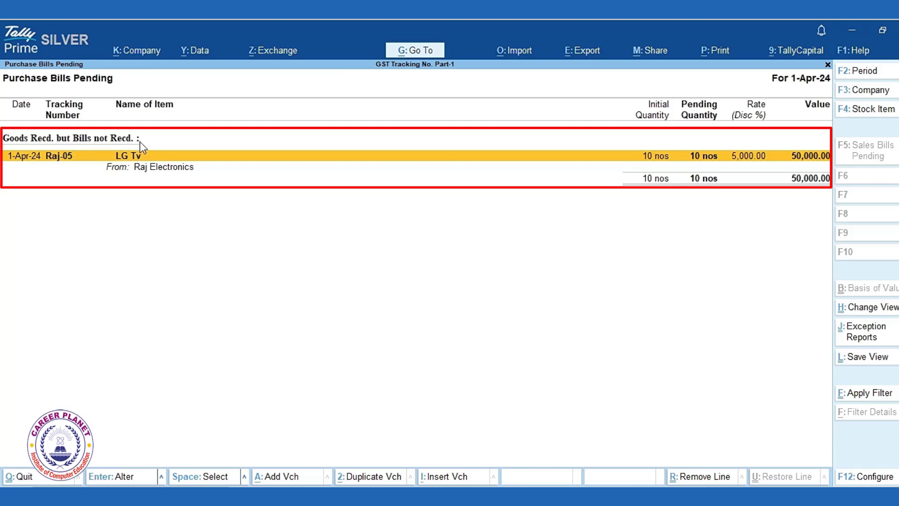
pyautogui.press('Escape')
pyautogui.press('Escape')
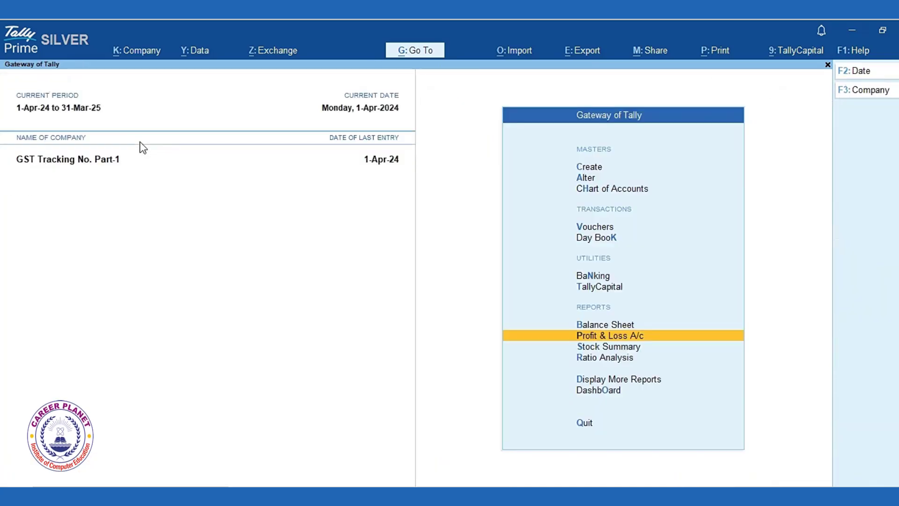
# Step: Examine Duties & Taxes and Sundry Creditors in the detailed Balance Sheet, then close it
pyautogui.press('Up')
pyautogui.press('Return')
pyautogui.hotkey('alt', 'F5')
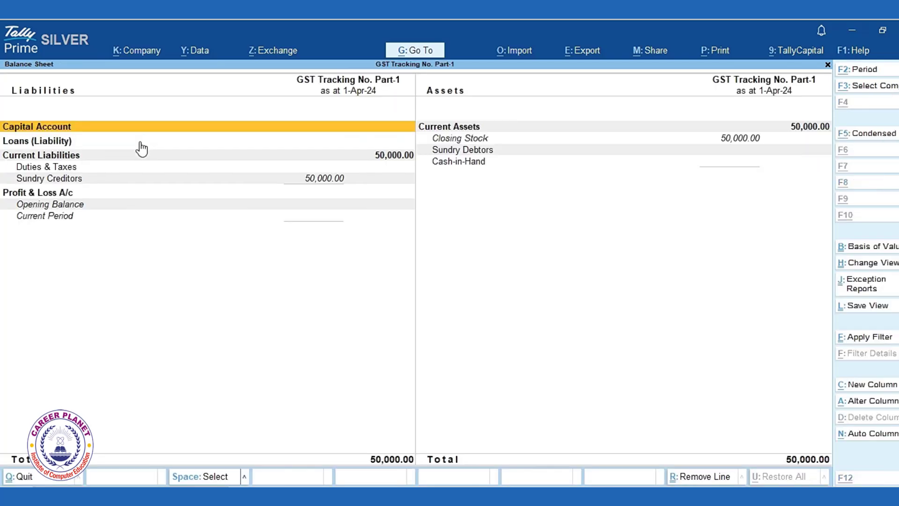
pyautogui.press('Down')
pyautogui.press('Down')
pyautogui.press('Down')
pyautogui.press('Down')
pyautogui.press('Up')
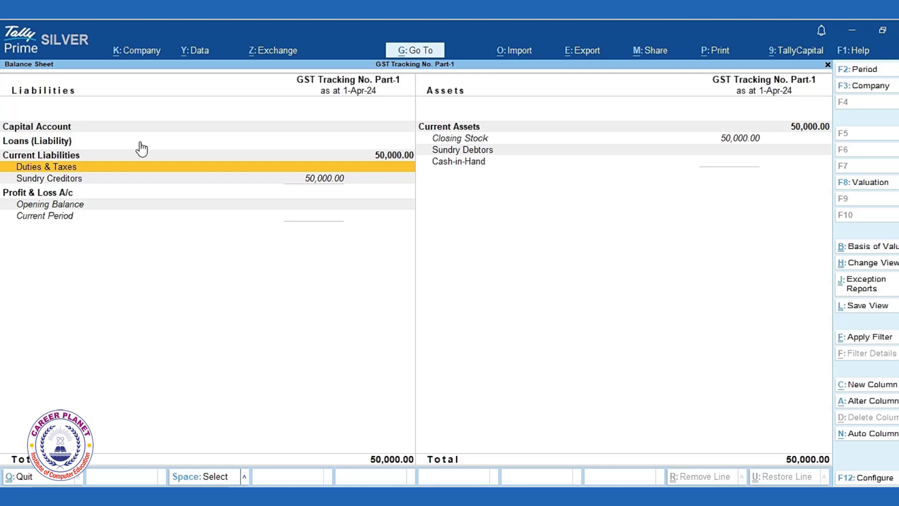
pyautogui.press('Down')
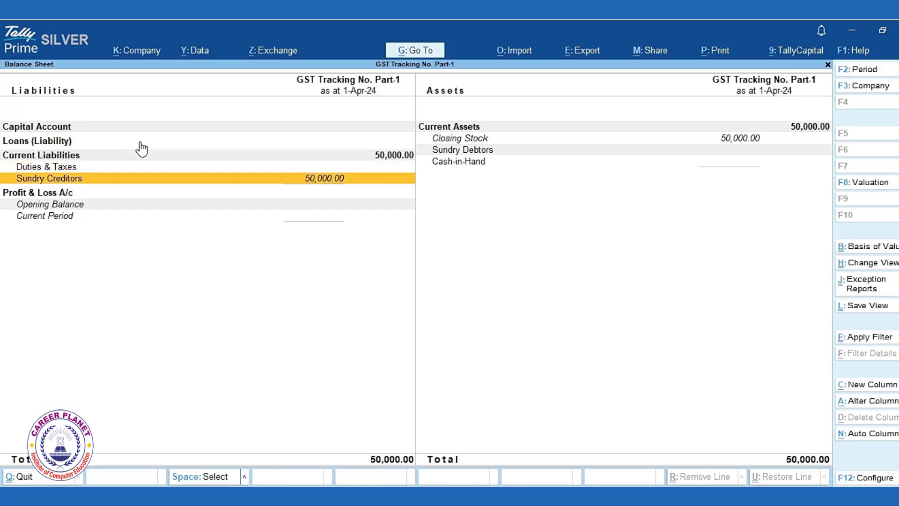
pyautogui.press('Up')
pyautogui.press('Down')
pyautogui.press('Escape')
# Step: Start a Purchase voucher with supplier invoice number 1 dated 1-Apr-24
pyautogui.press('Up')
pyautogui.press('Up')
pyautogui.press('Up')
pyautogui.press('Return')
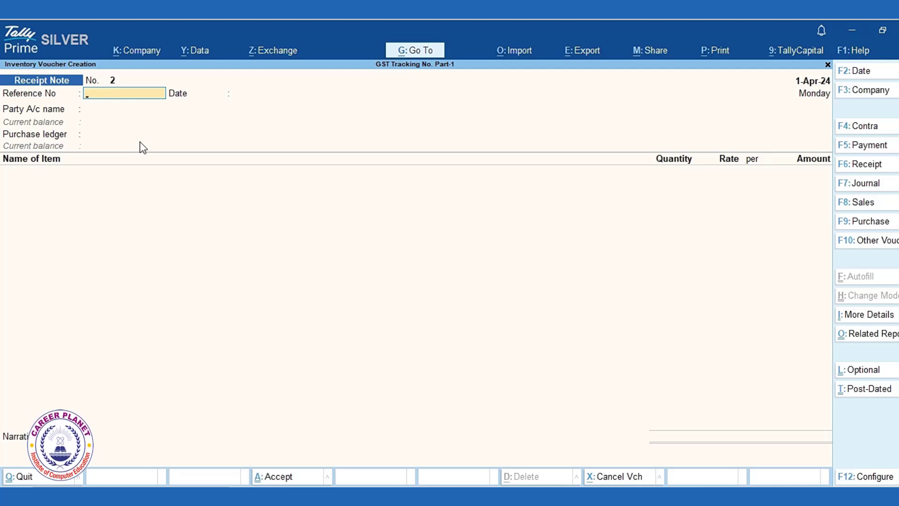
pyautogui.click(864, 220)
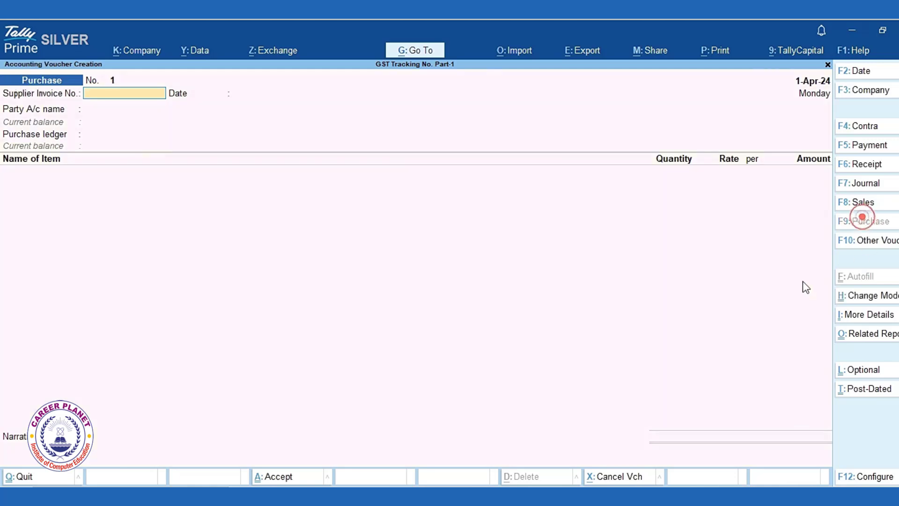
pyautogui.write('1')
pyautogui.press('Return')
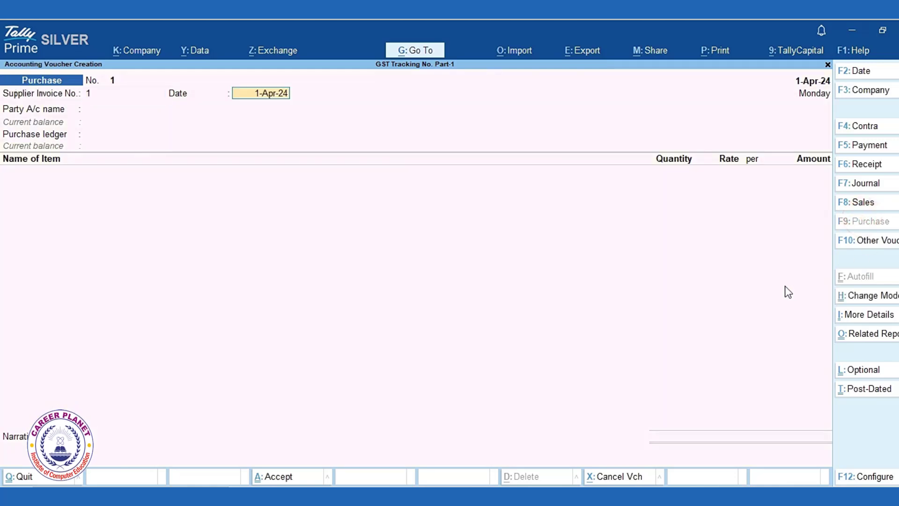
pyautogui.press('Return')
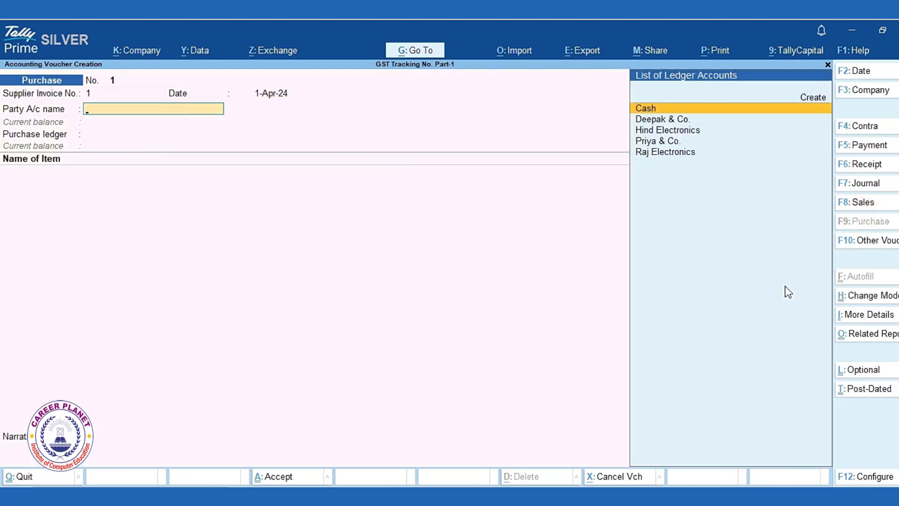
# Step: Set the purchase voucher's party account to Raj Electronics and its purchase ledger to Purchase
pyautogui.press('Down')
pyautogui.press('Down')
pyautogui.press('Down')
pyautogui.press('Down')
pyautogui.press('Return')
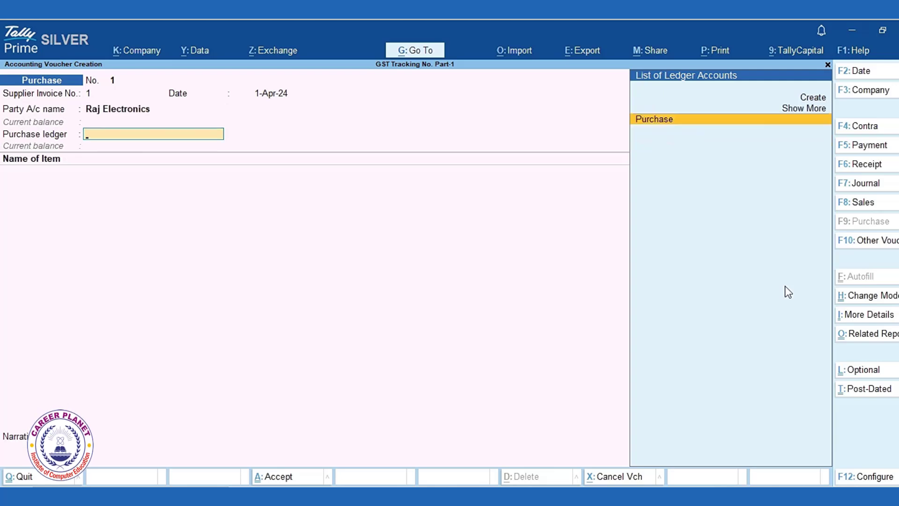
pyautogui.press('Return')
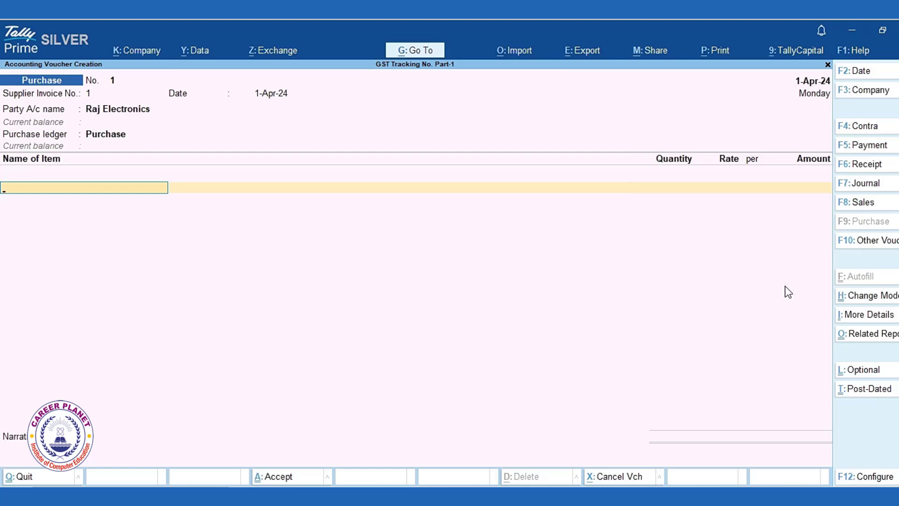
# Step: Enable Provide Receipt Note, Order, and Import details in the purchase voucher configuration, leaving order and import details set to No
pyautogui.press('F12')
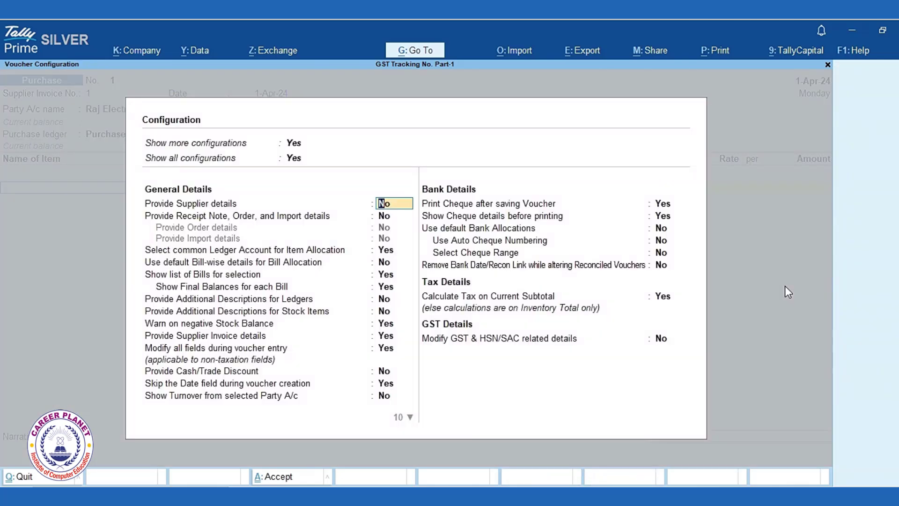
pyautogui.click(348, 311)
pyautogui.click(383, 204)
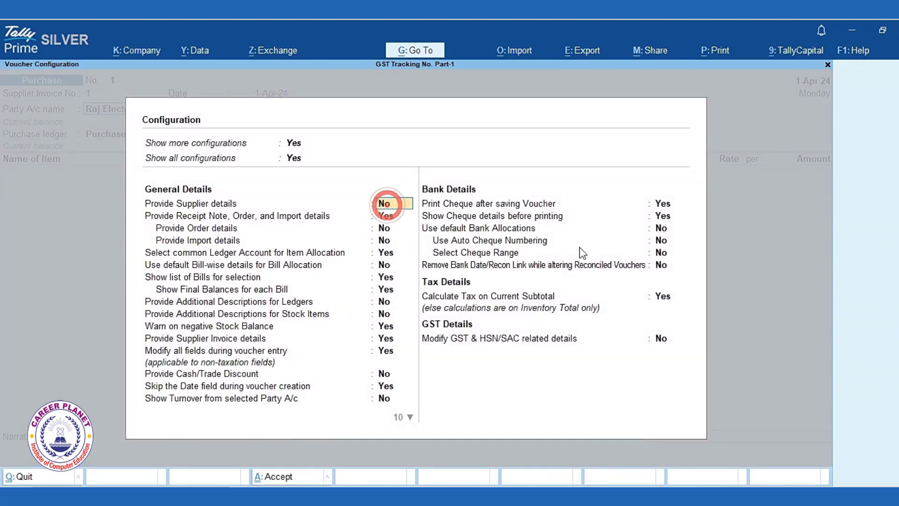
pyautogui.press('Down')
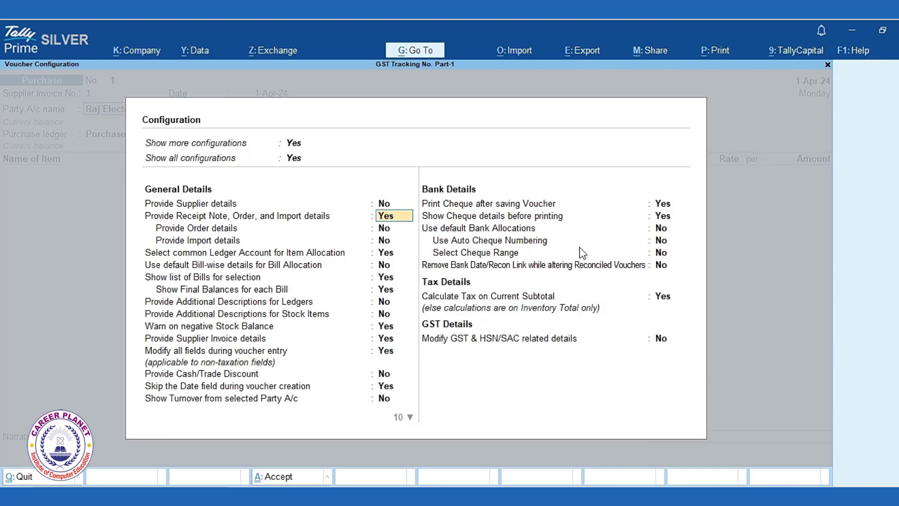
pyautogui.press('Down')
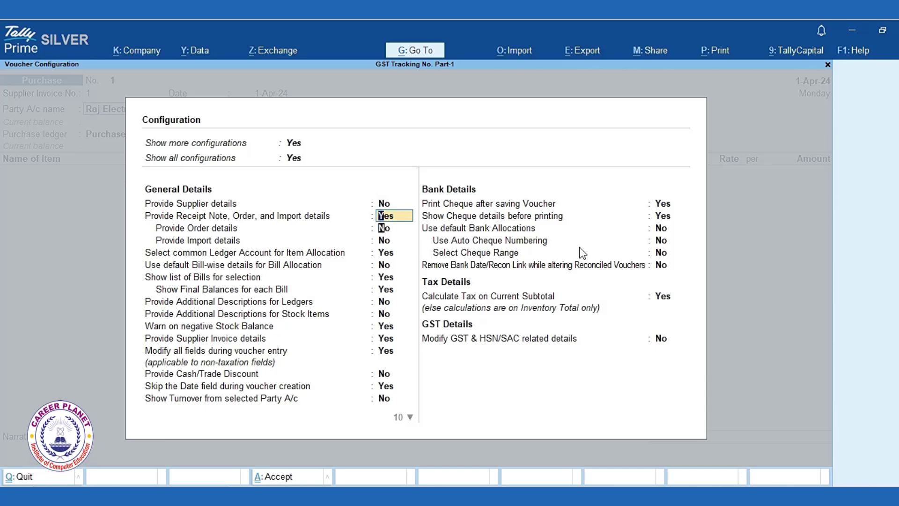
pyautogui.press('Up')
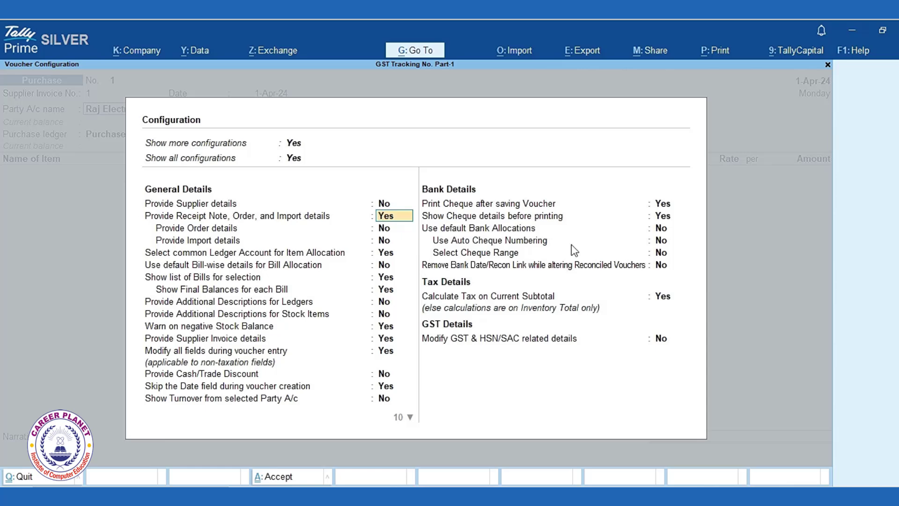
pyautogui.hotkey('ctrl', 'a')
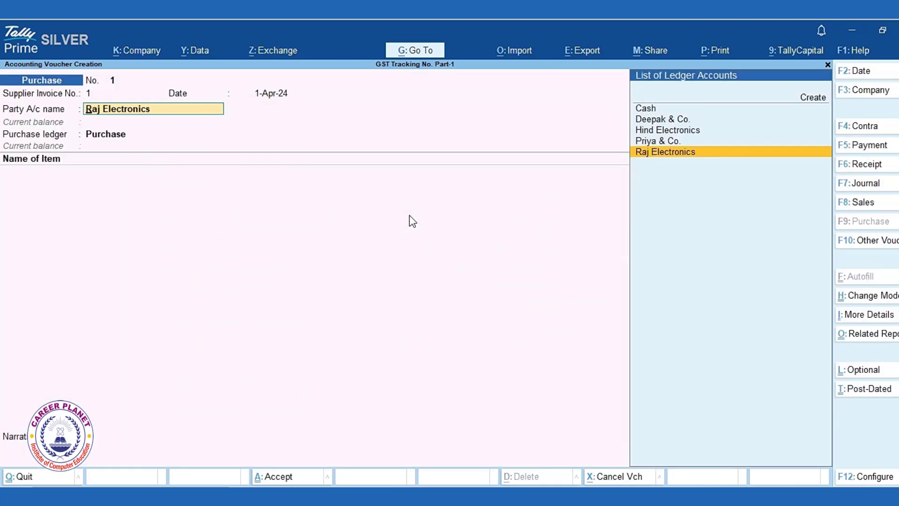
# Step: Keep Raj Electronics as the party and link receipt note Raj-05 dated 1-Apr-24 in the receipt details
pyautogui.press('Return')
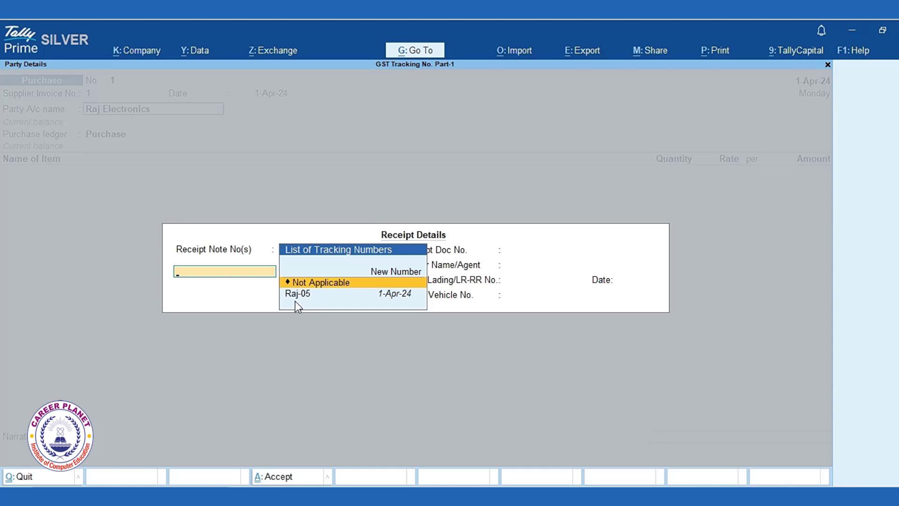
pyautogui.press('Down')
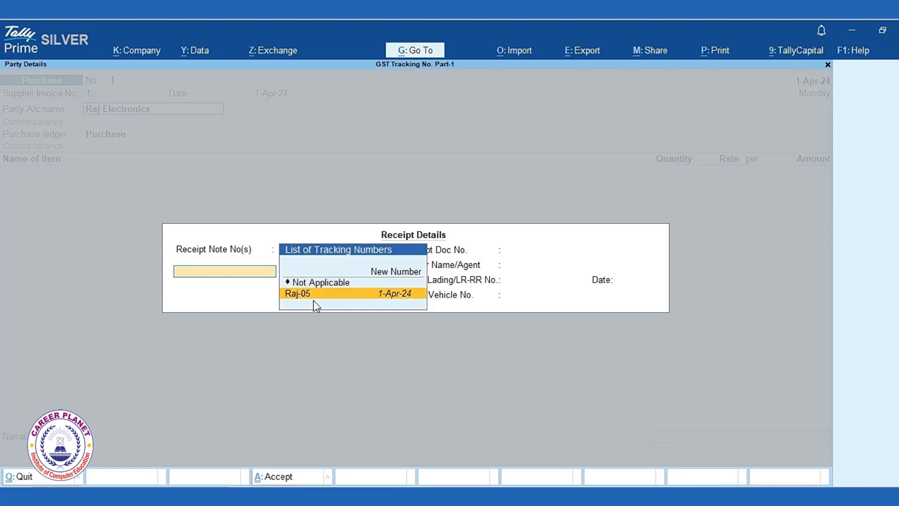
pyautogui.press('Return')
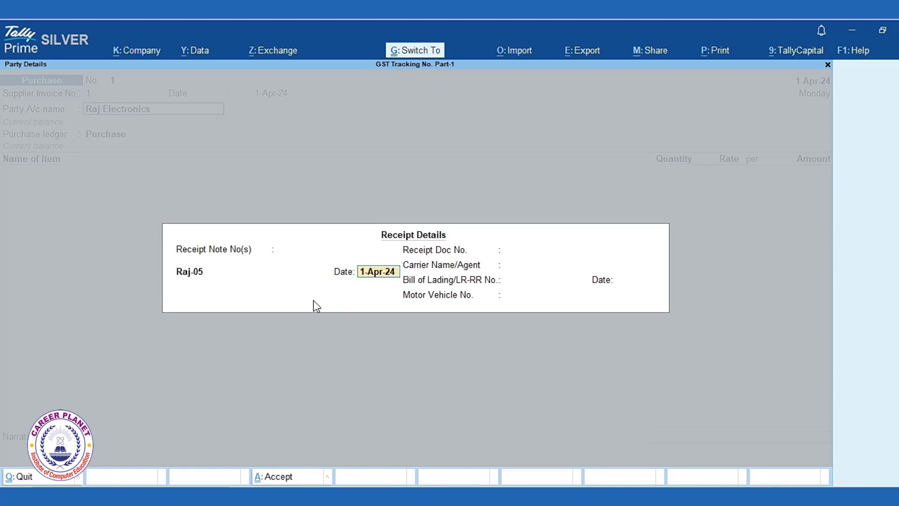
pyautogui.press('Return')
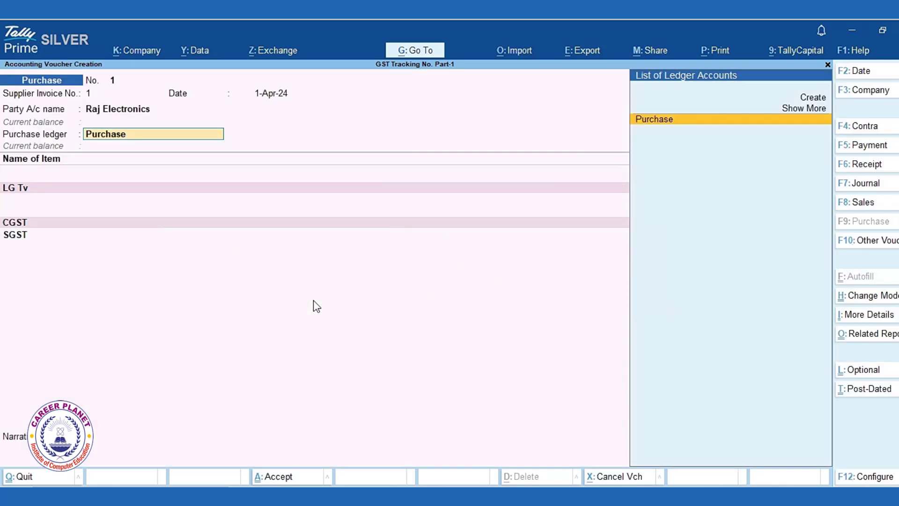
# Step: Accept the Purchase ledger and the LG Tv allocation of 10 nos at 5,000.00 against tracking number Raj-05
pyautogui.press('Return')
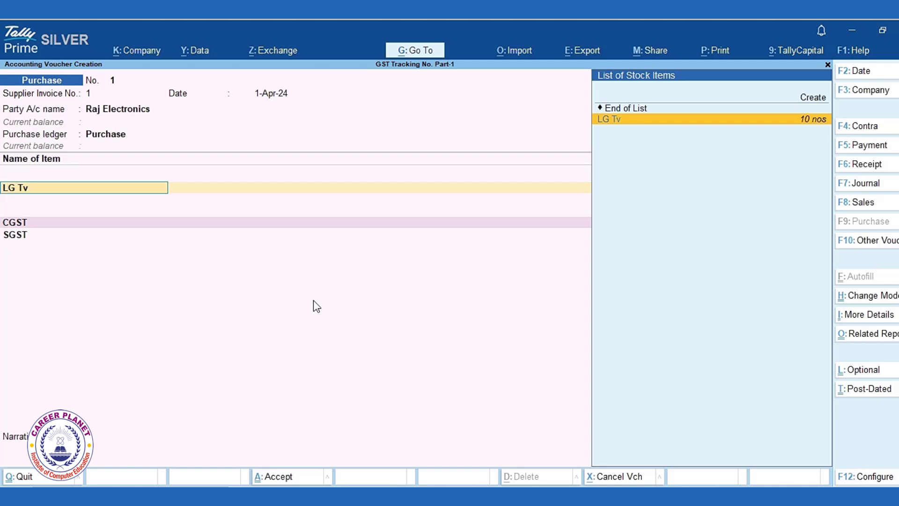
pyautogui.press('Return')
pyautogui.press('Return')
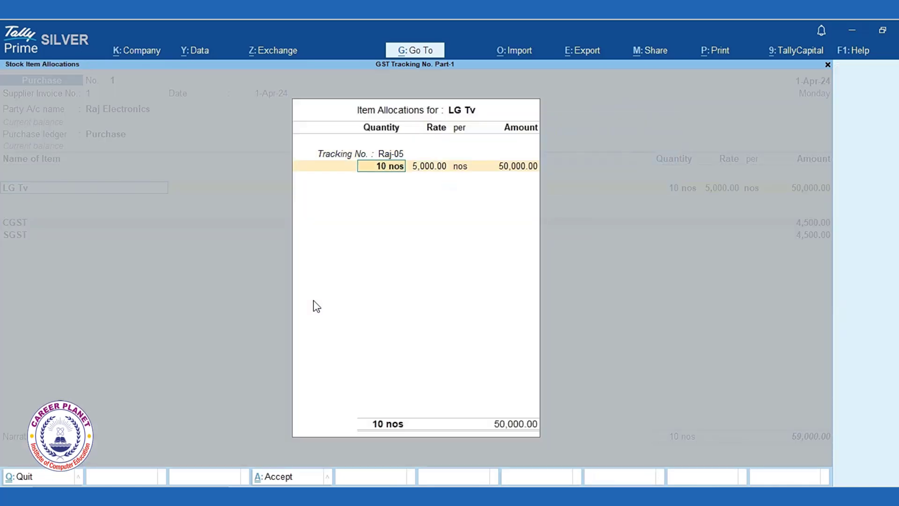
pyautogui.hotkey('ctrl', 'a')
pyautogui.press('Return')
pyautogui.press('Return')
pyautogui.press('Return')
pyautogui.press('Return')
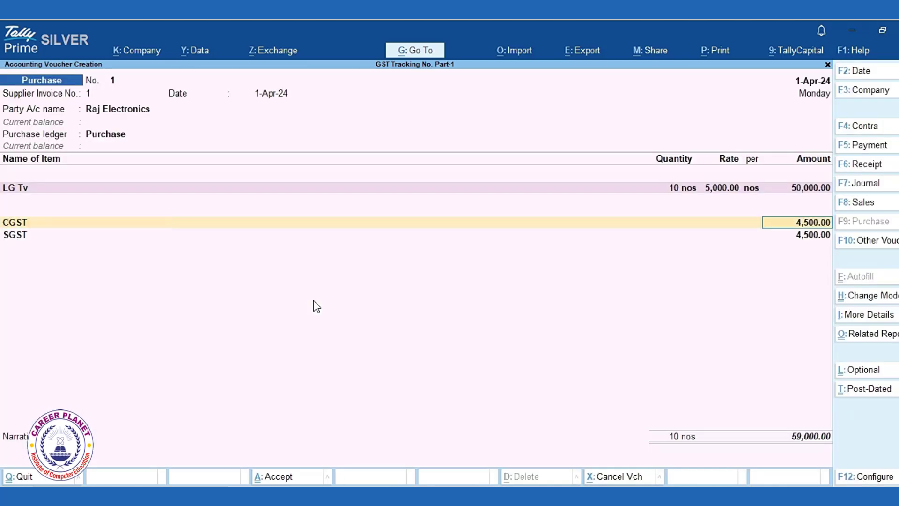
# Step: Accept the GST amounts, allocate 59,000.00 to Raj Electronics as a New Ref, and save the purchase voucher without a narration
pyautogui.press('Return')
pyautogui.press('Return')
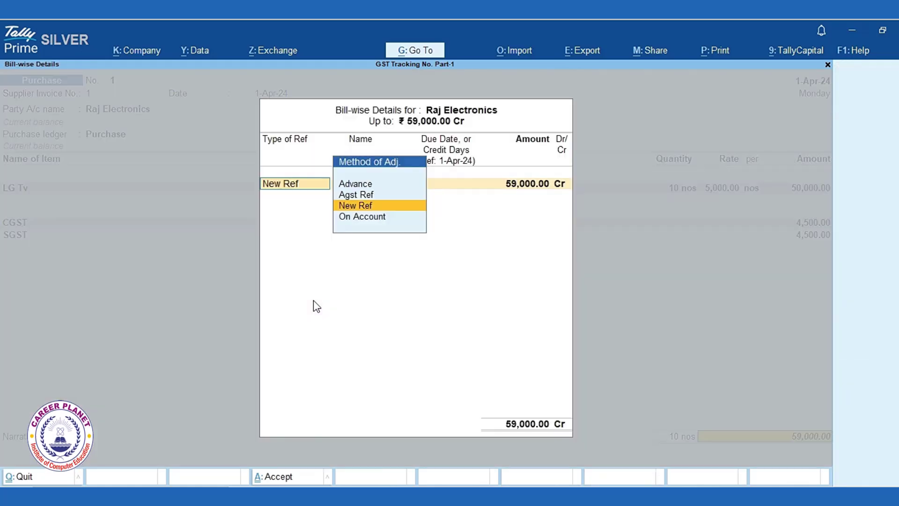
pyautogui.press('Return')
pyautogui.press('Return')
pyautogui.press('Return')
pyautogui.press('Return')
pyautogui.press('Return')
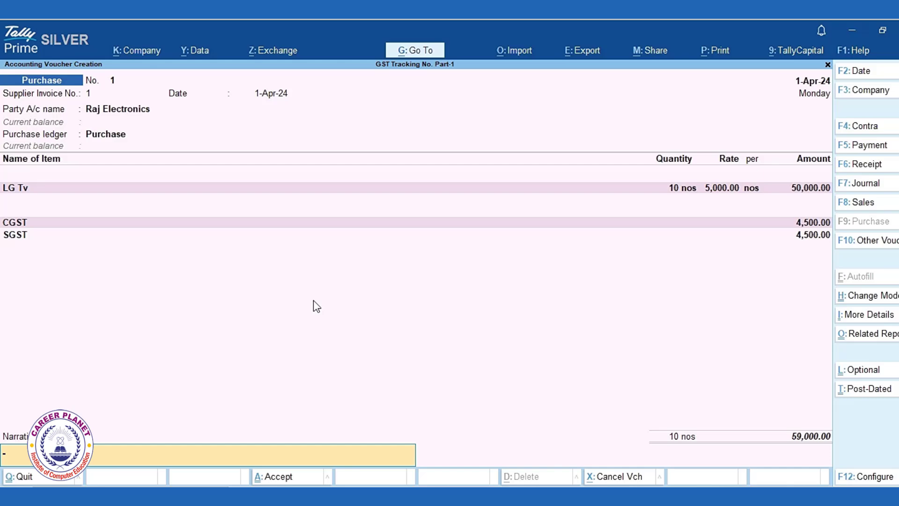
pyautogui.press('Return')
pyautogui.press('Return')
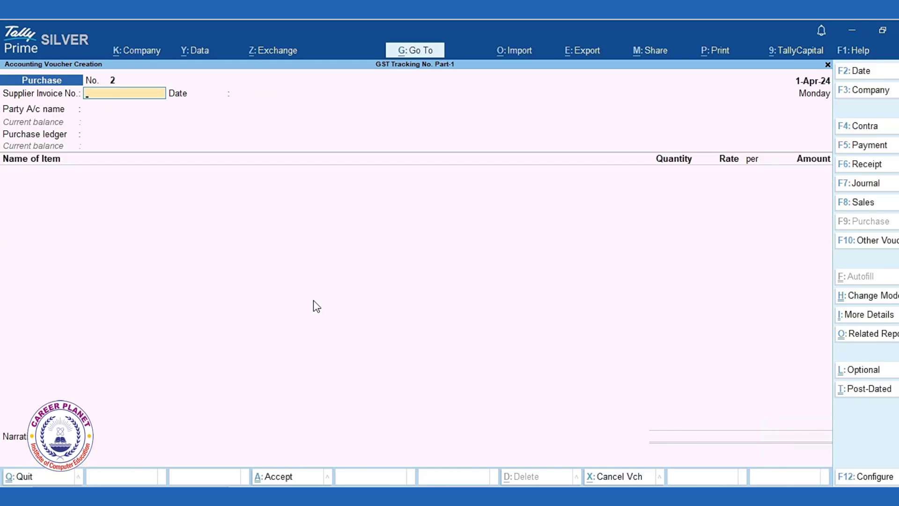
# Step: Leave voucher entry, check the LG Tv closing balance in the Stock Summary, and close the report
pyautogui.press('Escape')
pyautogui.press('Down')
pyautogui.press('Down')
pyautogui.press('Down')
pyautogui.press('Down')
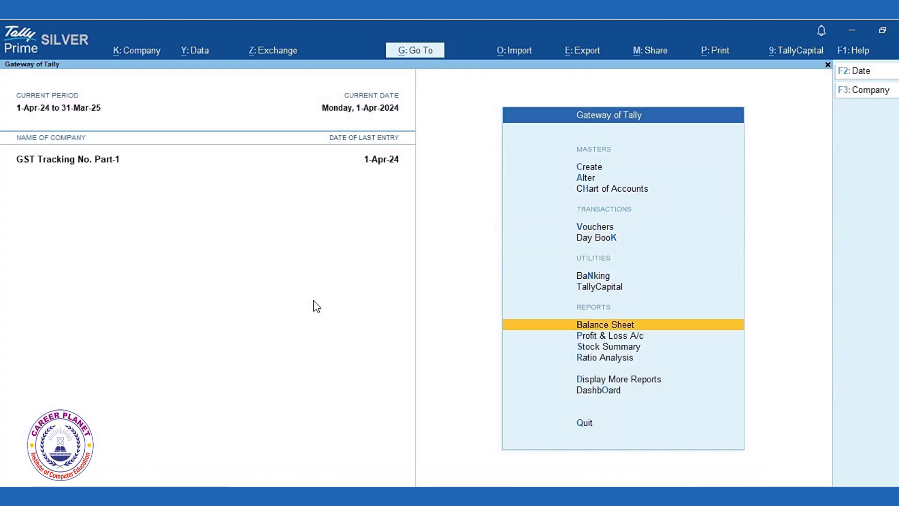
pyautogui.press('Down')
pyautogui.press('Down')
pyautogui.press('Return')
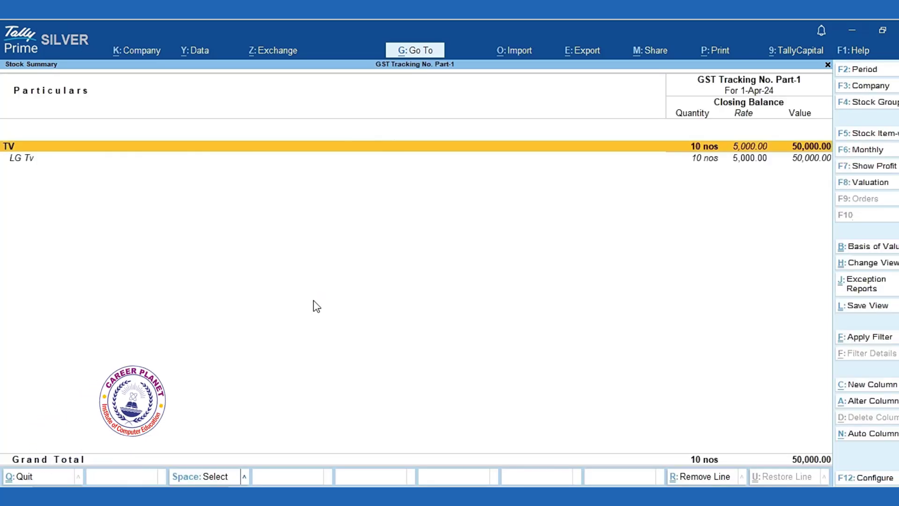
pyautogui.press('Down')
pyautogui.press('Escape')
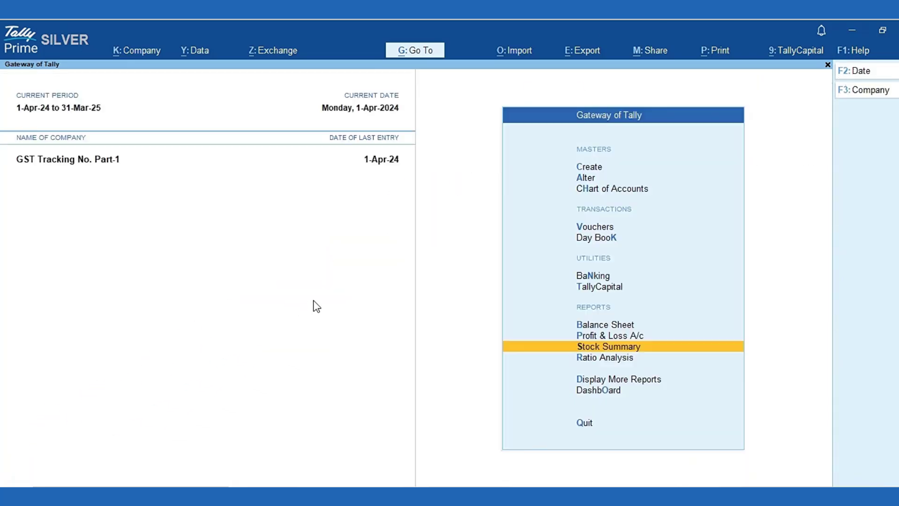
# Step: Examine the Duties & Taxes breakdown under Current Liabilities in the Balance Sheet, then close the report
pyautogui.press('Up')
pyautogui.press('Up')
pyautogui.press('Return')
pyautogui.press('Down')
pyautogui.press('Down')
pyautogui.press('Down')
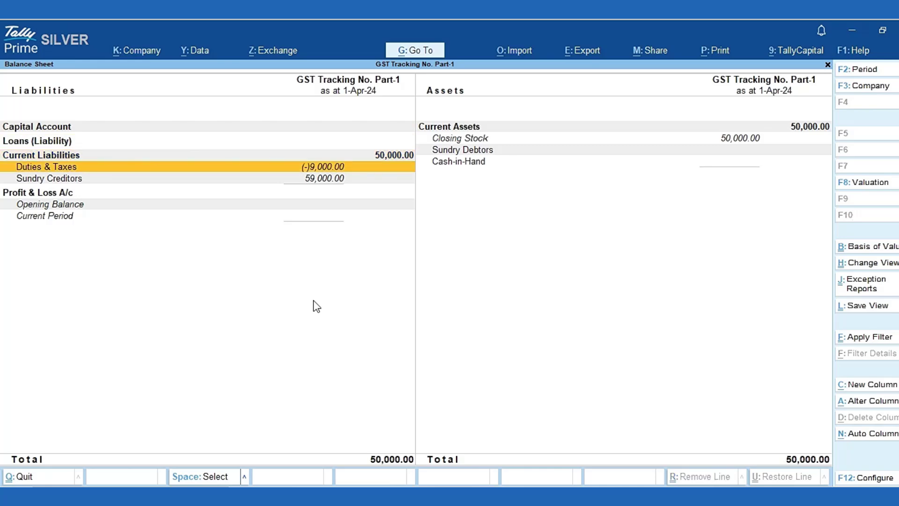
pyautogui.press('Return')
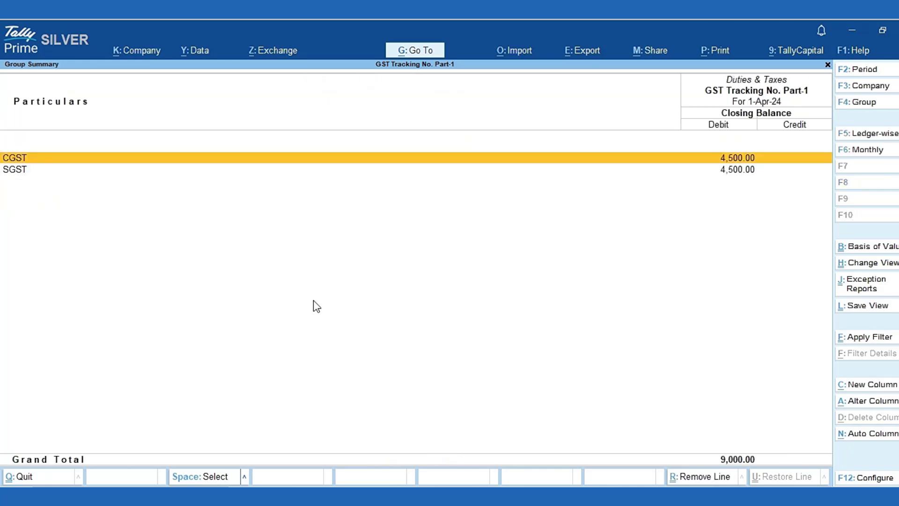
pyautogui.press('Escape')
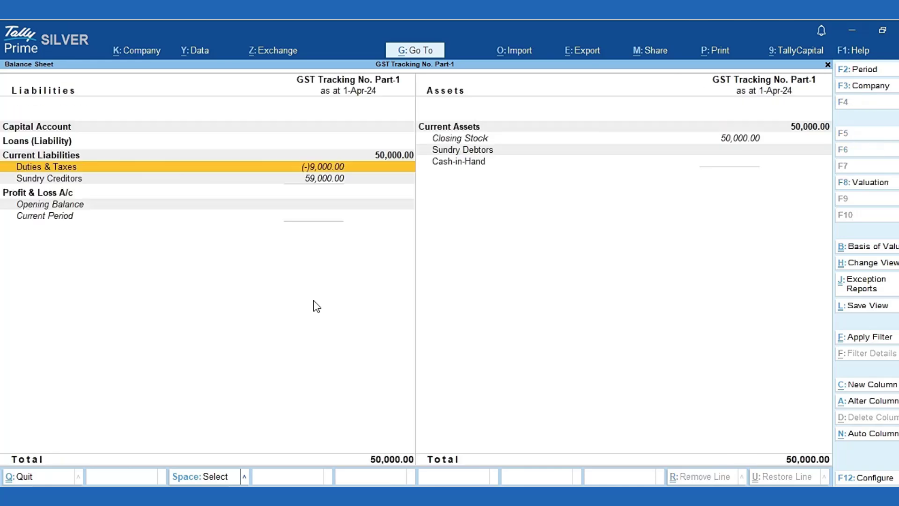
pyautogui.press('Escape')
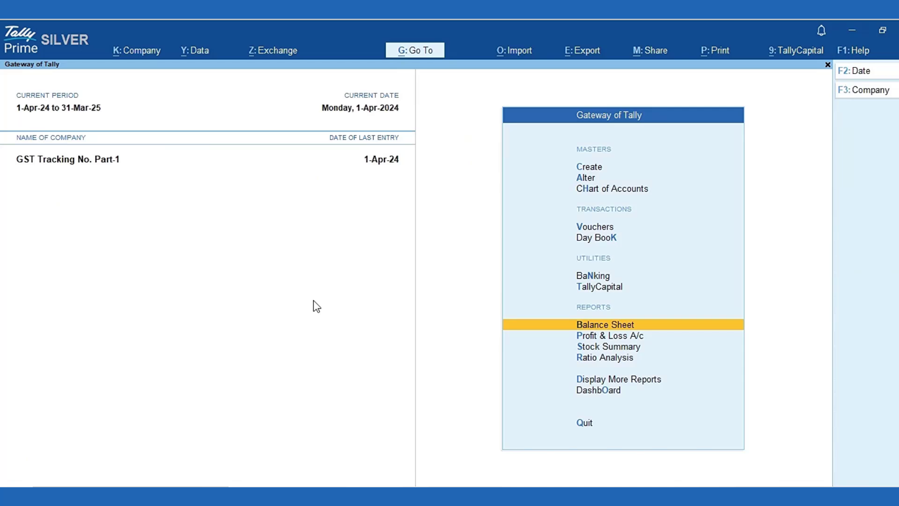
# Step: Check the Input Tax Credit Available row in the GSTR-3B report, then return to the Gateway of Tally
pyautogui.press('d')
pyautogui.press('u')
pyautogui.press('Return')
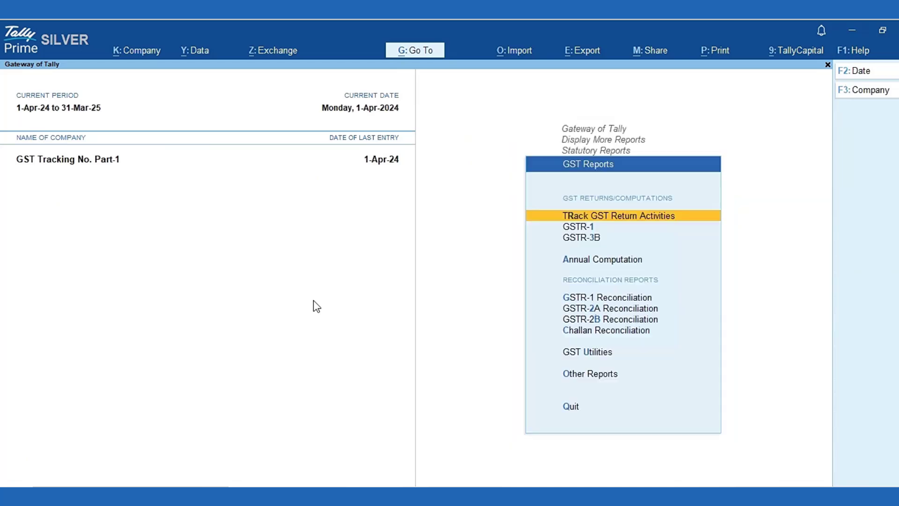
pyautogui.press('Down')
pyautogui.press('Down')
pyautogui.press('Return')
pyautogui.press('Down')
pyautogui.press('Down')
pyautogui.press('Down')
pyautogui.press('Down')
pyautogui.press('Down')
pyautogui.press('Down')
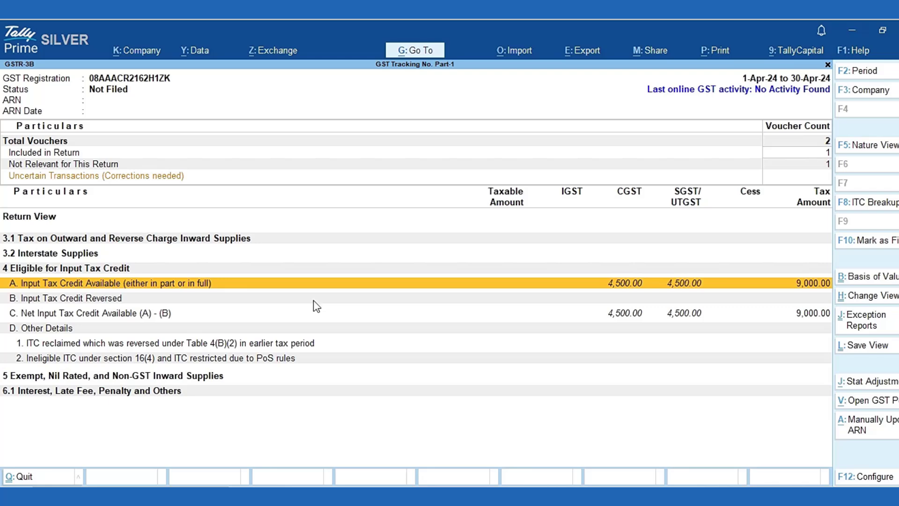
pyautogui.press('Escape')
pyautogui.press('Escape')
pyautogui.press('Escape')
pyautogui.press('Escape')
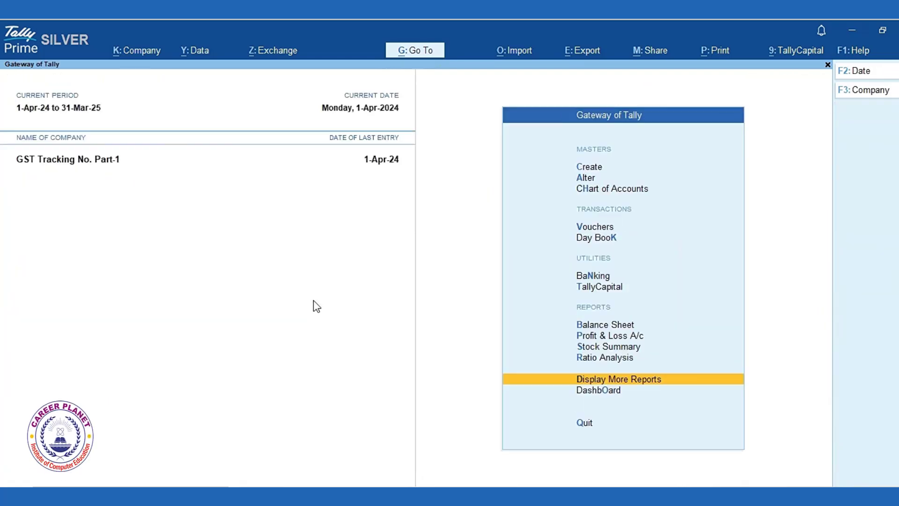
# Step: Start a new Purchase voucher with supplier invoice number 2 dated 1-Apr-24
pyautogui.press('Up')
pyautogui.press('Up')
pyautogui.press('Up')
pyautogui.press('Up')
pyautogui.press('Up')
pyautogui.press('Up')
pyautogui.press('Up')
pyautogui.press('Up')
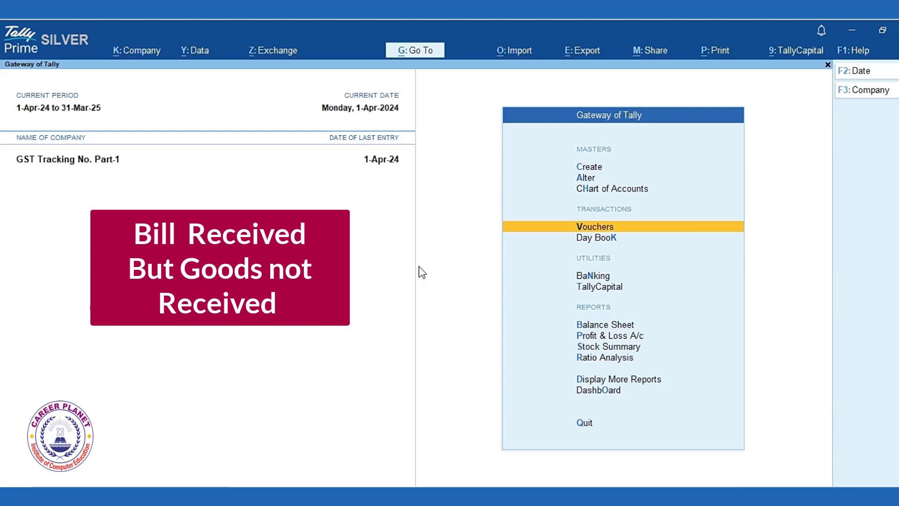
pyautogui.press('Return')
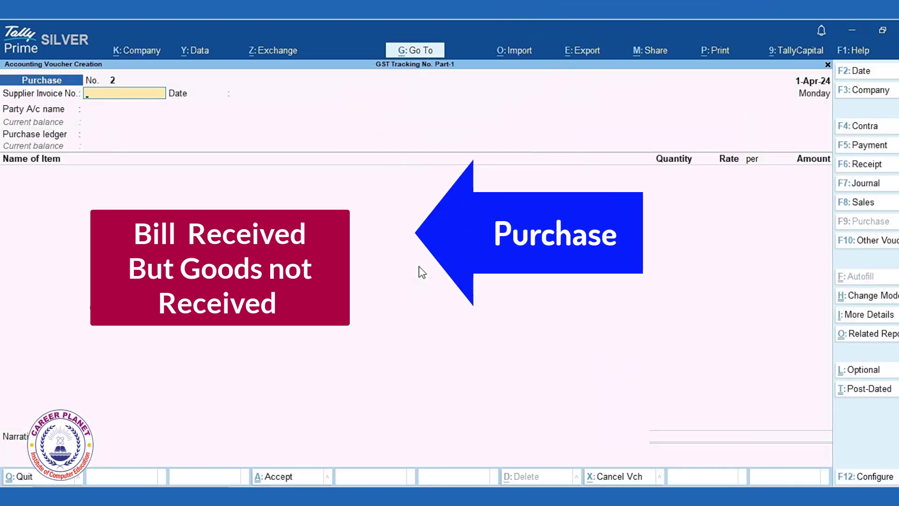
pyautogui.write('2')
pyautogui.press('Return')
pyautogui.press('Return')
# Step: Set the party to Hind Electronics with receipt note Not Applicable, and choose Purchase as the purchase ledger
pyautogui.press('Down')
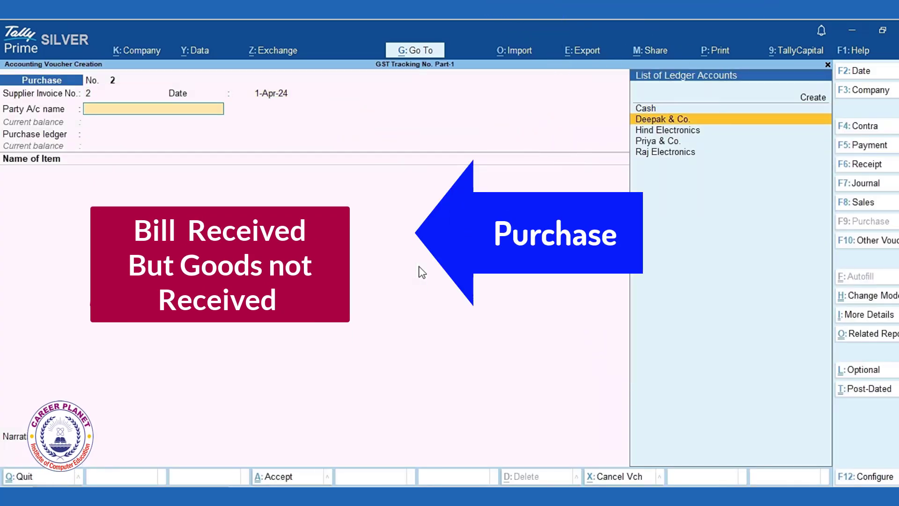
pyautogui.press('Down')
pyautogui.press('Down')
pyautogui.press('Up')
pyautogui.press('Return')
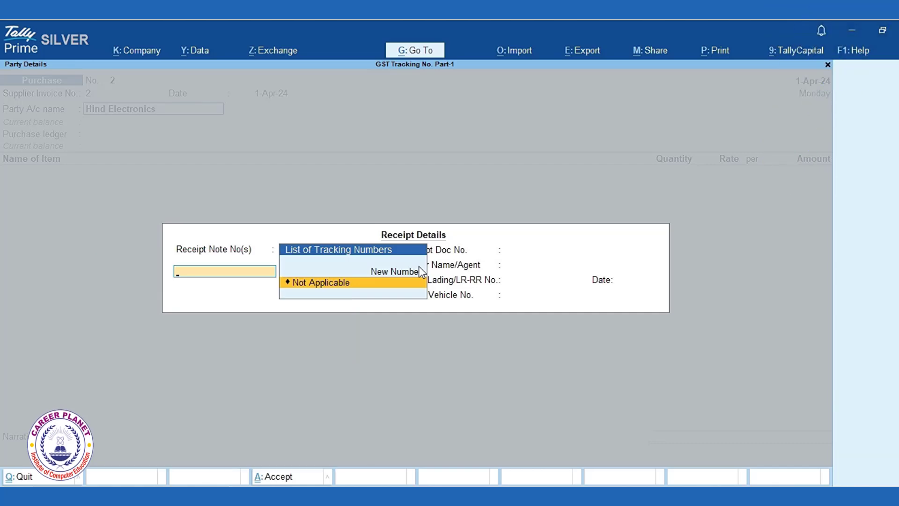
pyautogui.press('Return')
pyautogui.press('Return')
# Step: Add LG Tv to the purchase voucher and assign it the new tracking number Hind-10
pyautogui.write('L')
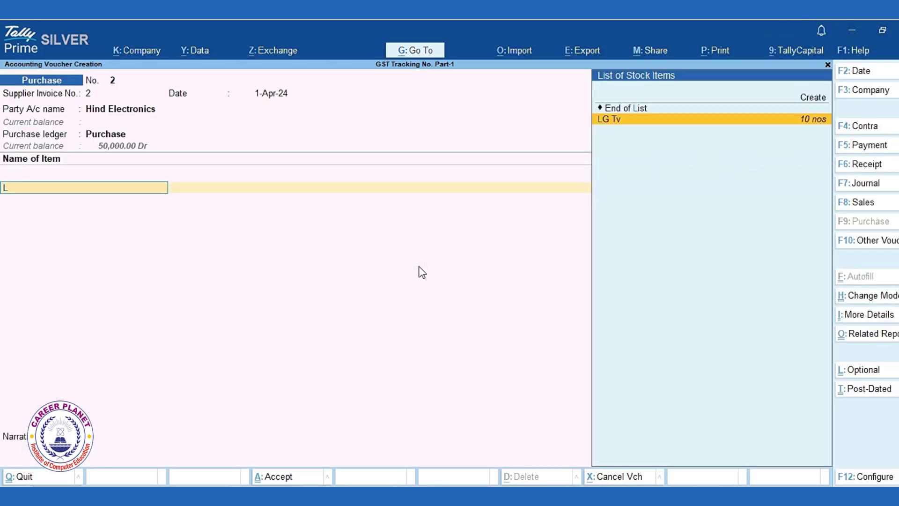
pyautogui.press('Return')
pyautogui.press('Up')
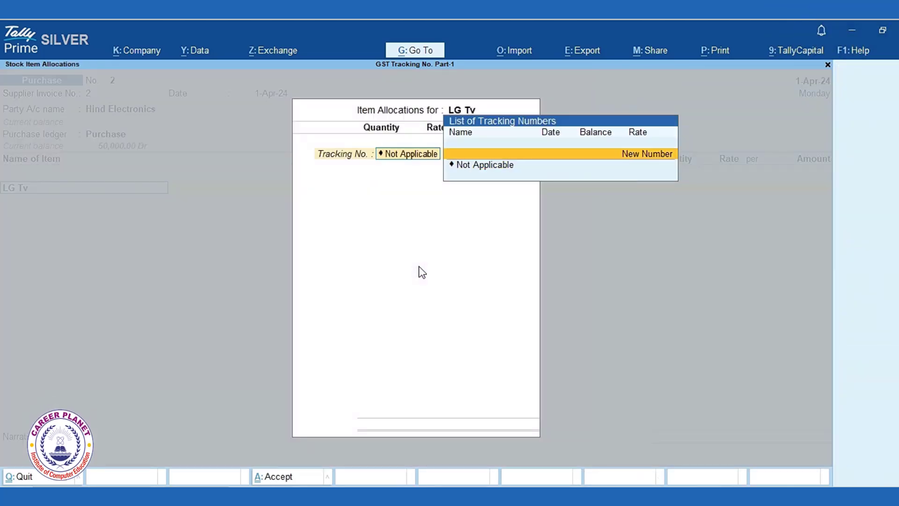
pyautogui.press('Return')
pyautogui.write('Hind')
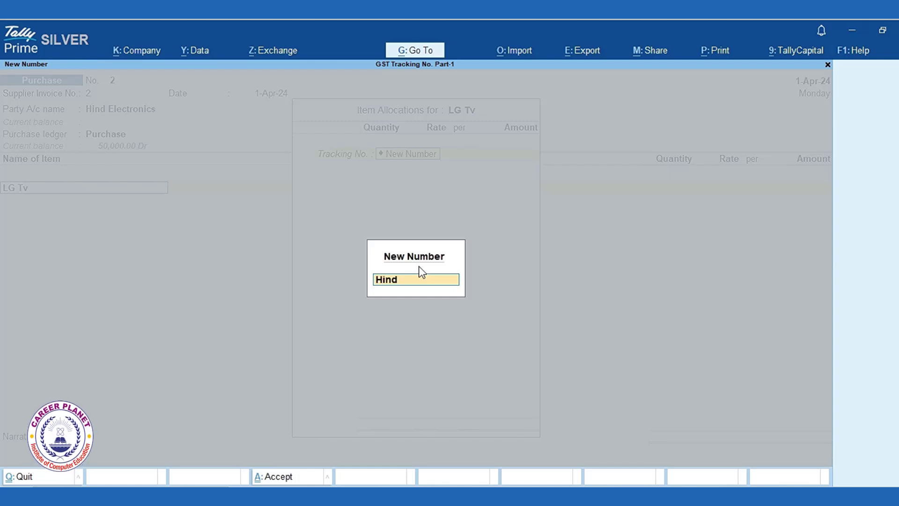
pyautogui.write('-')
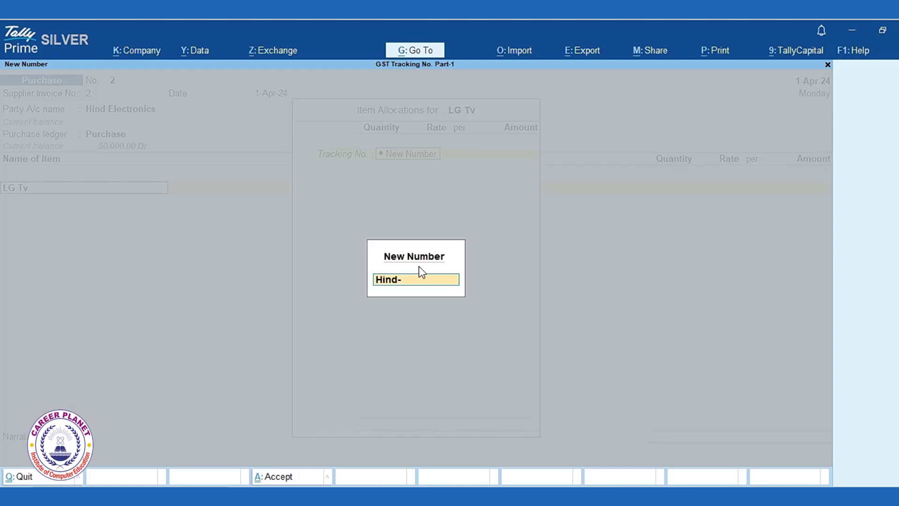
pyautogui.write('10')
pyautogui.press('Return')
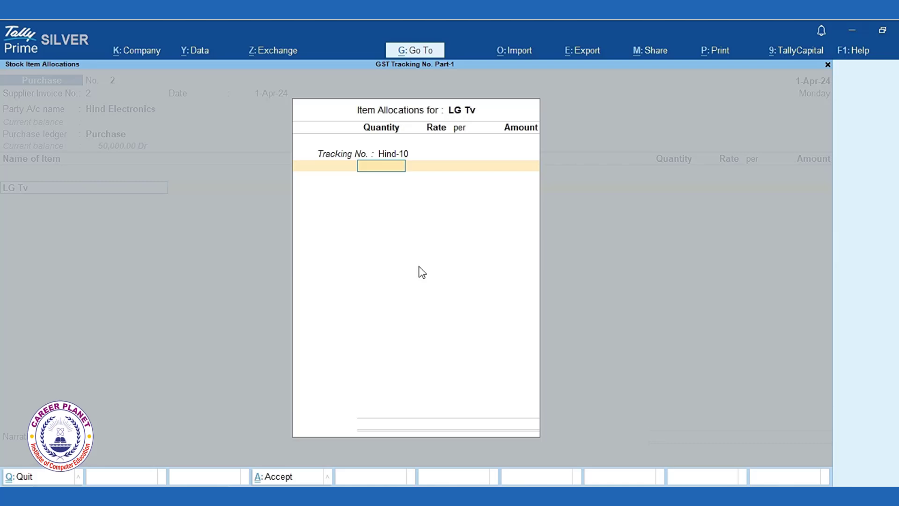
# Step: Enter a quantity of 10 nos at a rate of 5,000 for LG Tv under tracking number Hind-10 and accept the item line
pyautogui.write('10')
pyautogui.press('Return')
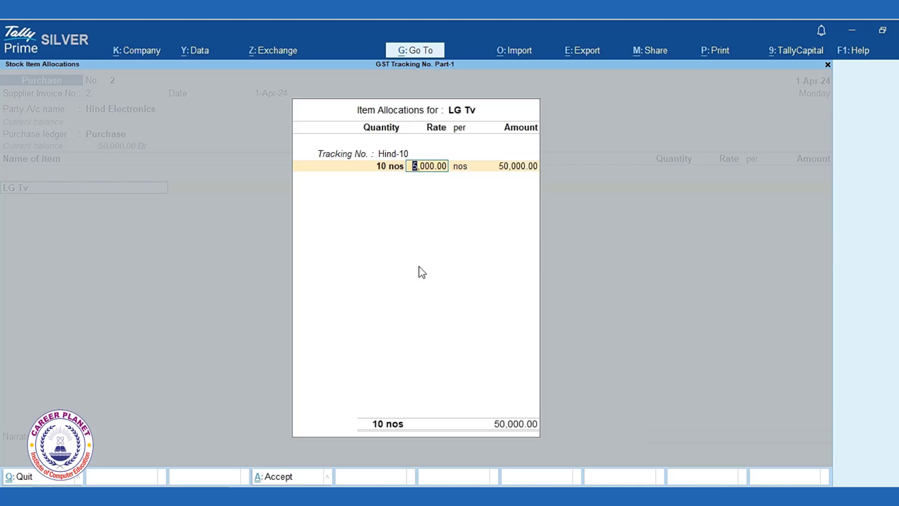
pyautogui.press('Return')
pyautogui.press('Return')
pyautogui.press('Return')
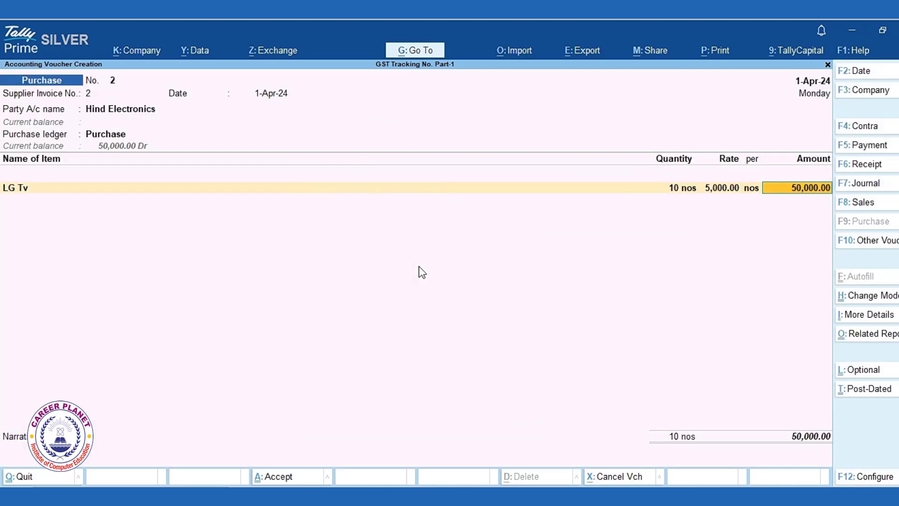
pyautogui.press('Return')
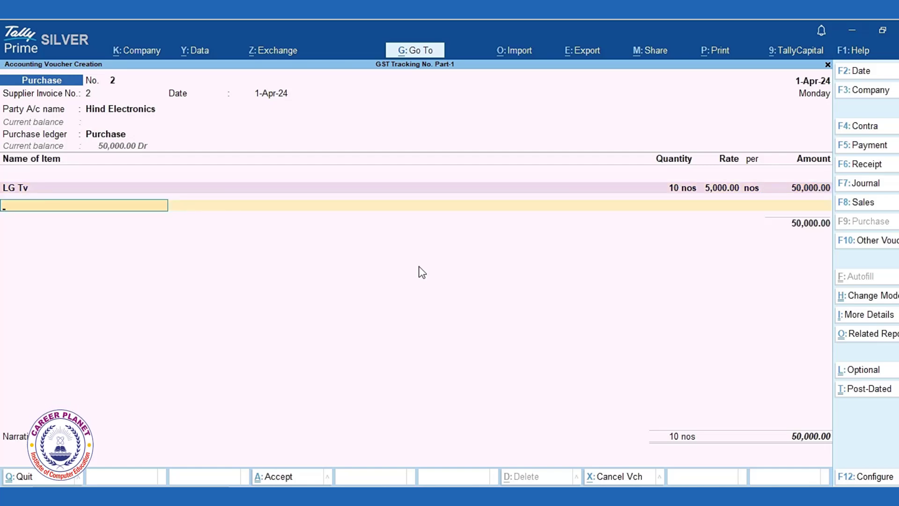
# Step: Add the CGST and SGST ledgers to the Hind Electronics purchase, save the voucher and return to the Gateway of Tally
pyautogui.press('Return')
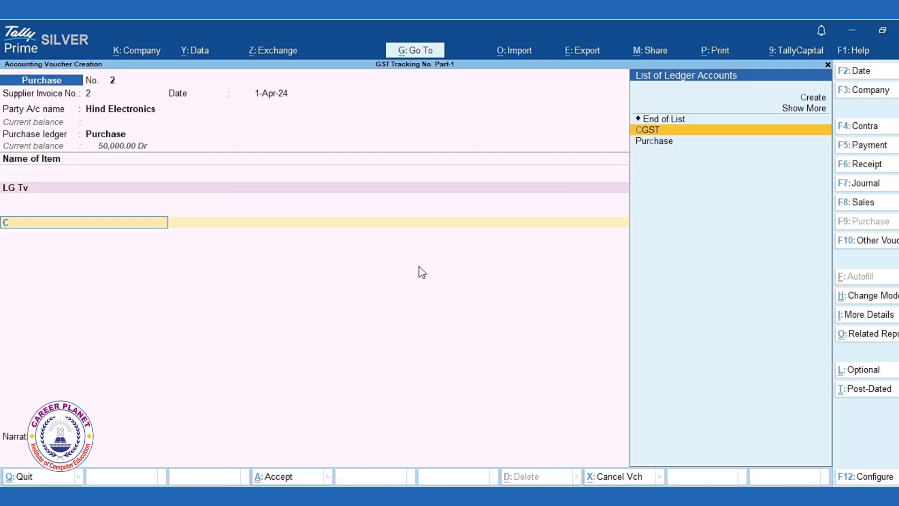
pyautogui.press('Return')
pyautogui.press('Return')
pyautogui.write('s')
pyautogui.press('Return')
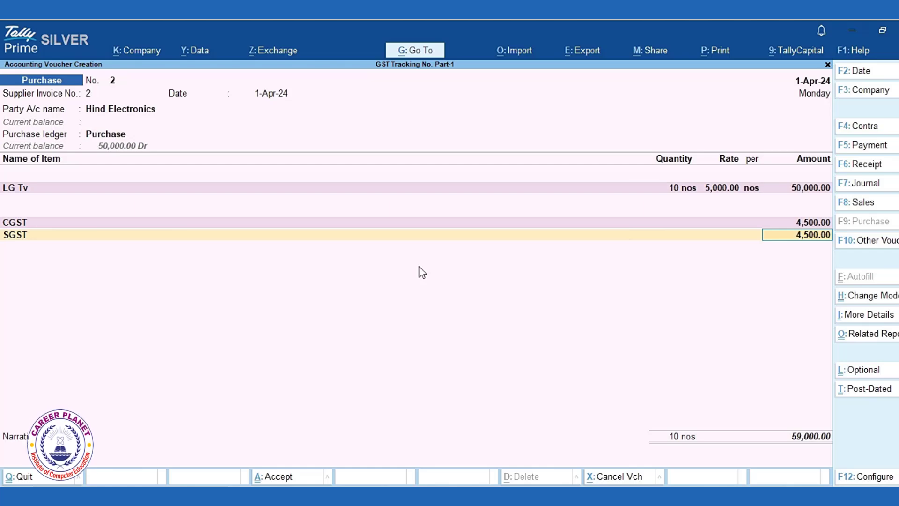
pyautogui.hotkey('ctrl', 'a')
pyautogui.press('Escape')
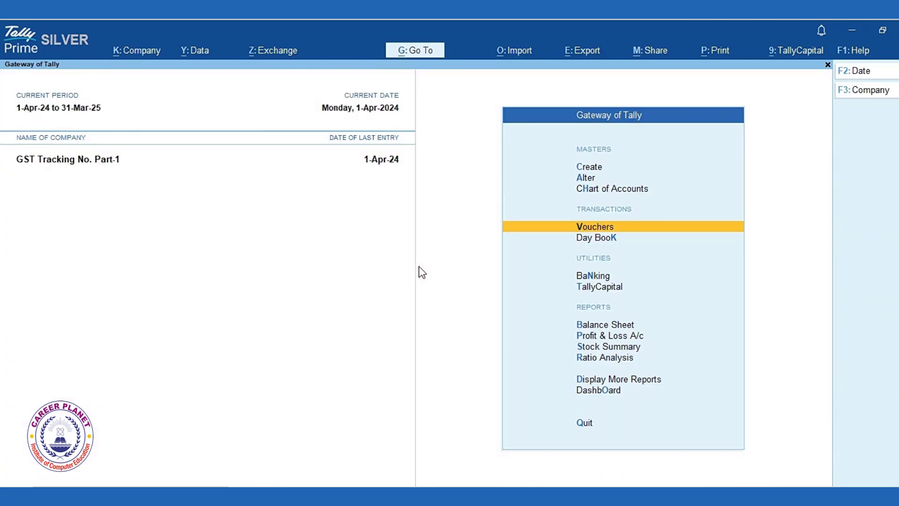
# Step: Check the closing stock of LG Tv in the detailed Stock Summary, and close the report
pyautogui.press('s')
pyautogui.hotkey('alt', 'F5')
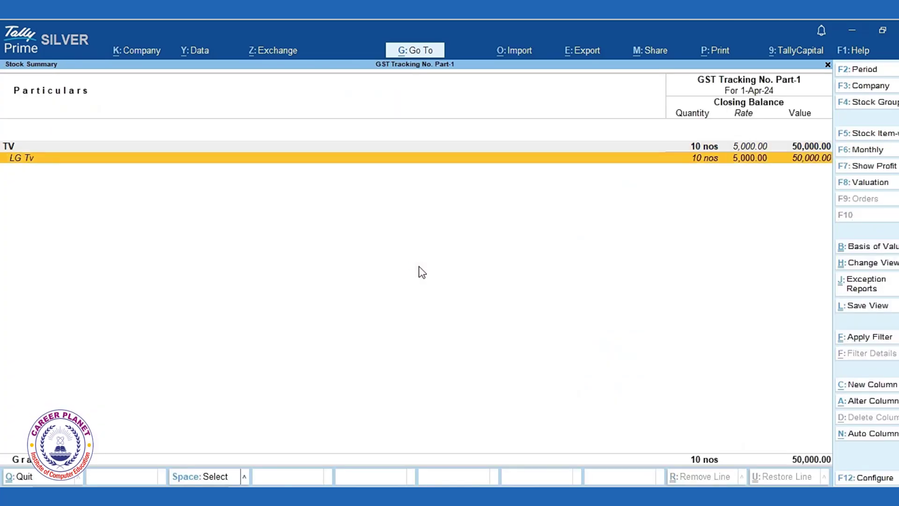
pyautogui.press('Escape')
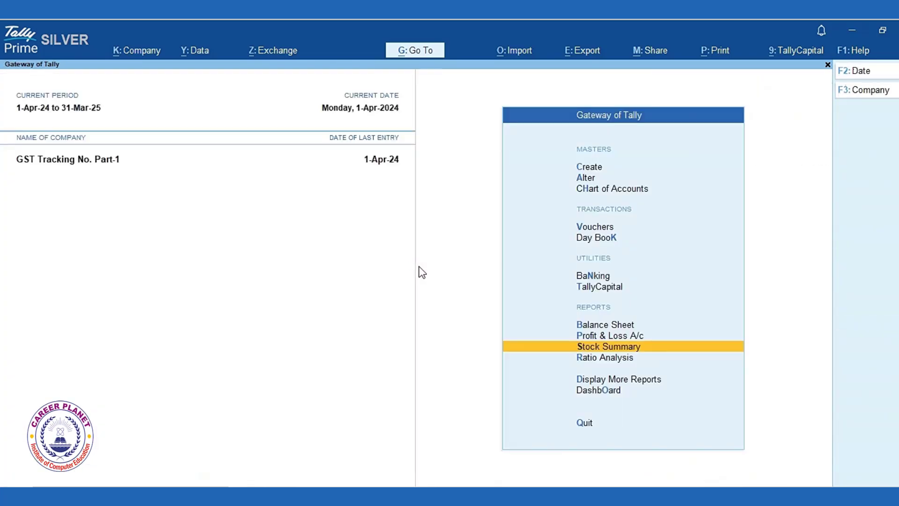
# Step: Examine the detailed Balance Sheet and the CGST and SGST balances under Duties & Taxes, and return to the Gateway of Tally
pyautogui.press('Up')
pyautogui.press('Up')
pyautogui.press('Return')
pyautogui.hotkey('alt', 'F5')
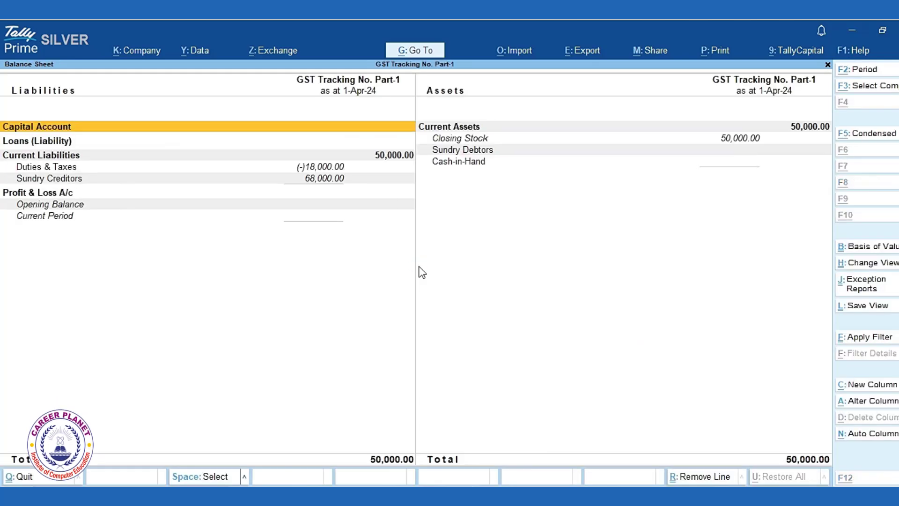
pyautogui.press('Down')
pyautogui.press('Down')
pyautogui.press('Down')
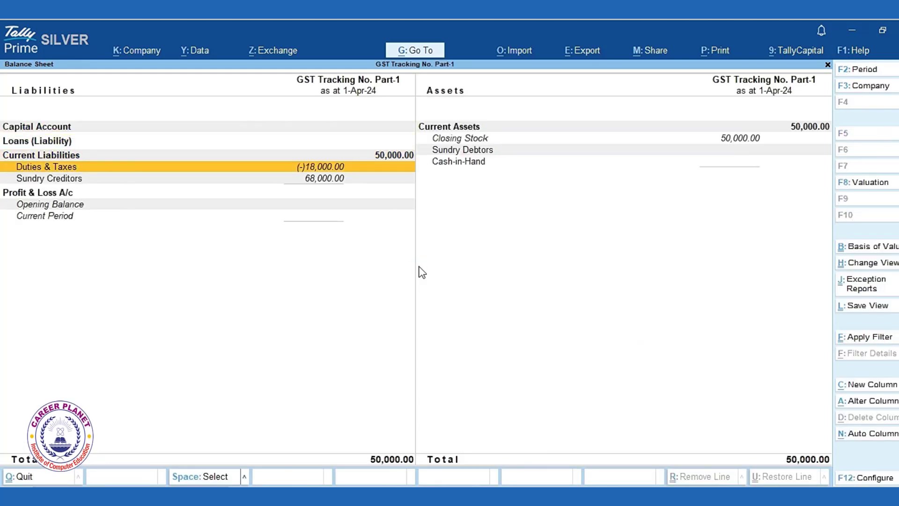
pyautogui.press('Return')
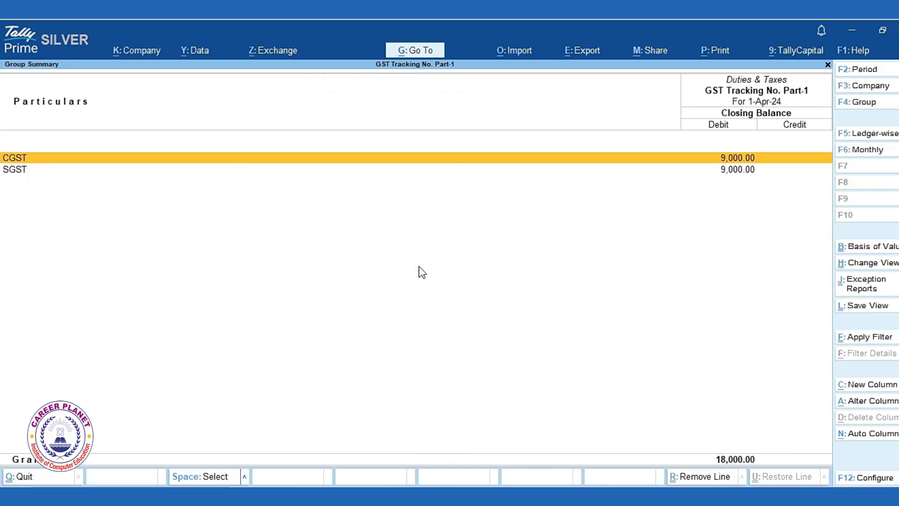
pyautogui.press('Escape')
pyautogui.press('Escape')
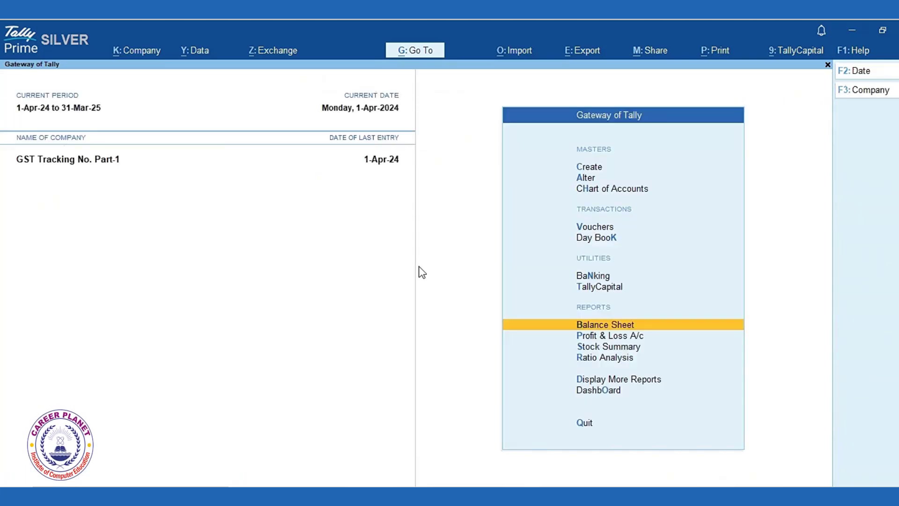
# Step: Open the GSTR-3B report from the statutory GST reports
pyautogui.press('d')
pyautogui.press('u')
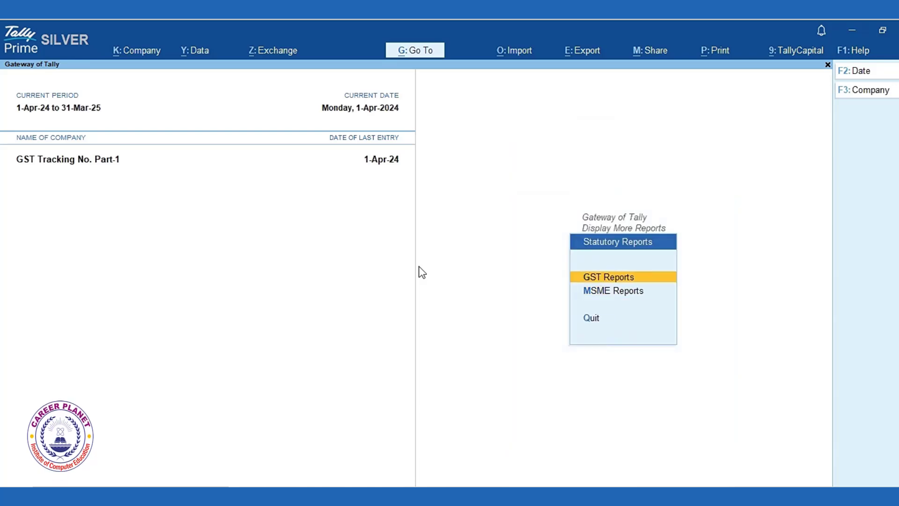
pyautogui.press('Return')
pyautogui.press('Down')
pyautogui.press('Down')
pyautogui.press('Return')
# Step: Open the summary of Input Tax Credit Available (either in part or in full) in the GSTR-3B report
pyautogui.press('Down')
pyautogui.press('Down')
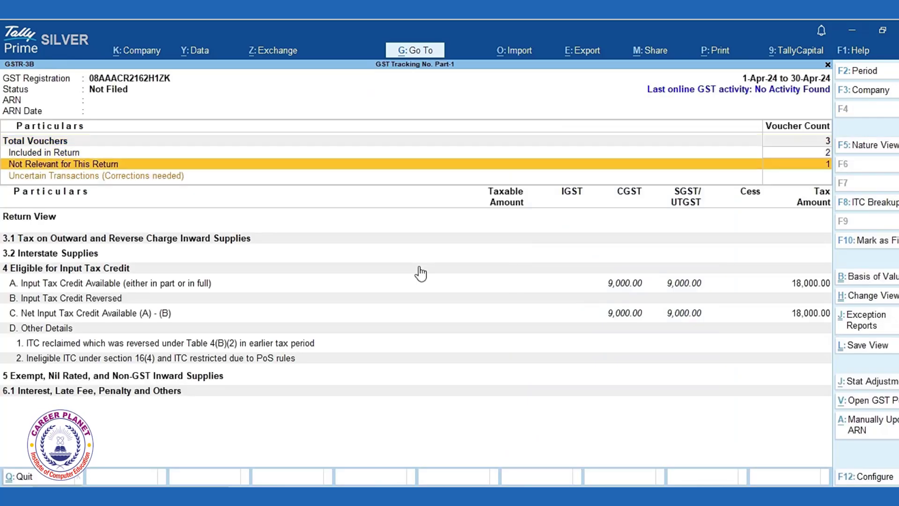
pyautogui.press('Down')
pyautogui.press('Down')
pyautogui.press('Down')
pyautogui.press('Down')
pyautogui.press('Down')
pyautogui.press('Return')
# Step: Check which purchase vouchers make up All other Input Tax Credit, and return to the Gateway of Tally
pyautogui.press('Down')
pyautogui.press('Down')
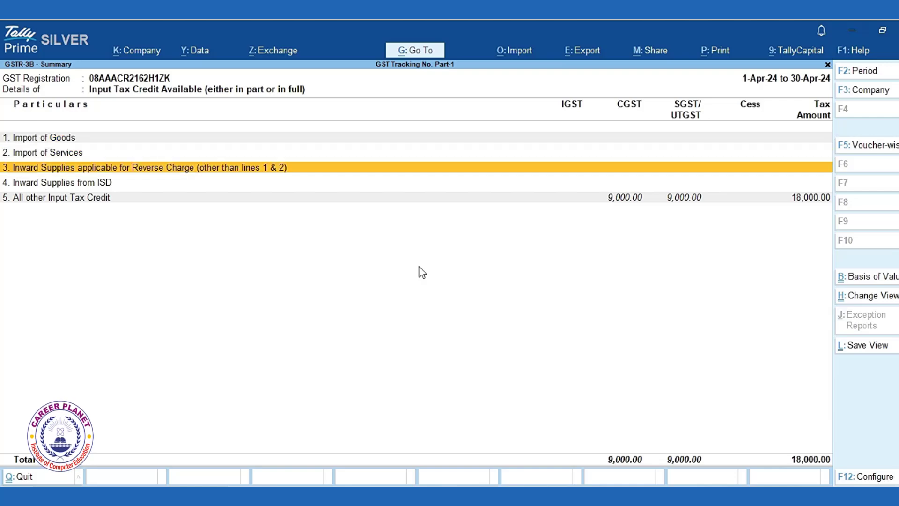
pyautogui.press('Down')
pyautogui.press('Down')
pyautogui.press('Return')
pyautogui.press('Up')
pyautogui.press('Down')
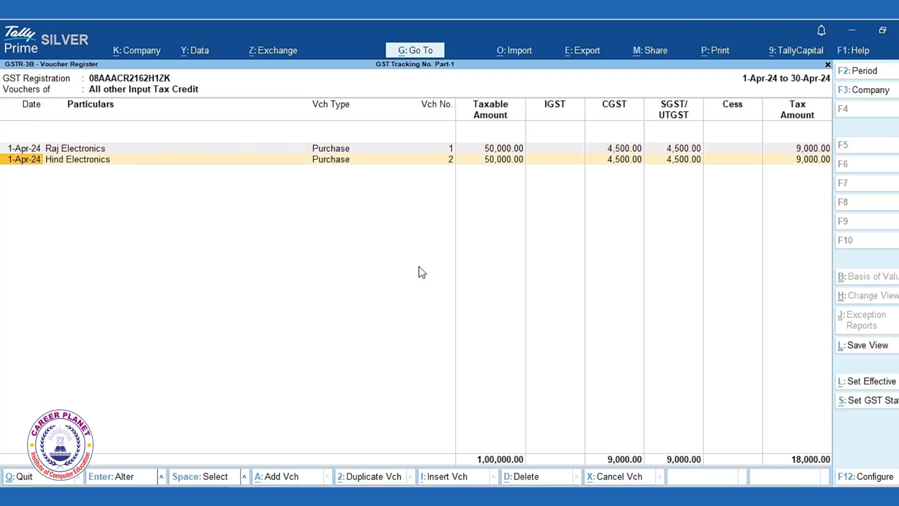
pyautogui.press('Escape')
pyautogui.press('Escape')
pyautogui.press('Escape')
pyautogui.press('Escape')
pyautogui.press('Up')
pyautogui.press('Up')
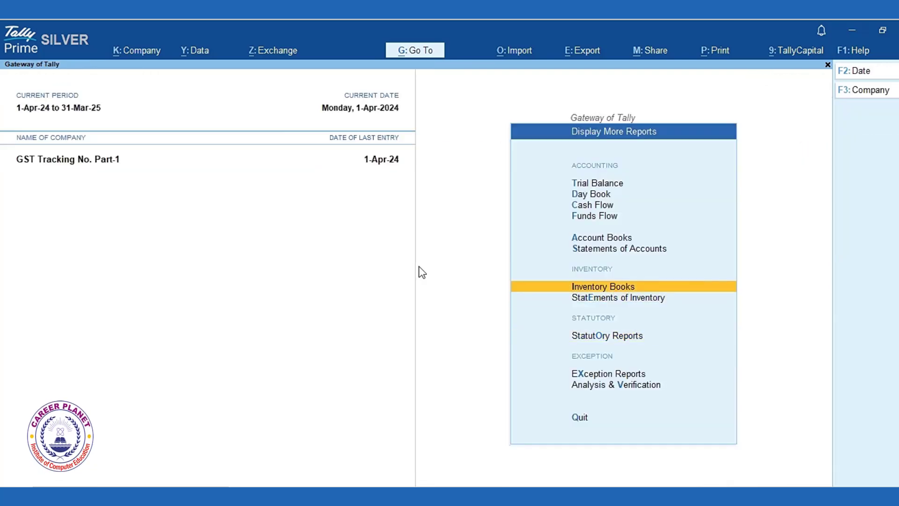
pyautogui.press('Escape')
# Step: Start a new Receipt Note with reference number 2 dated 1-Apr-24
pyautogui.press('v')
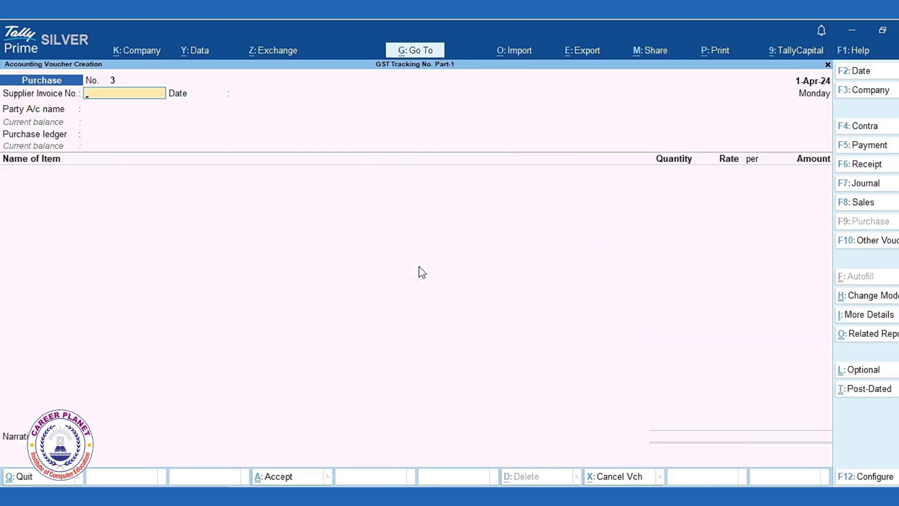
pyautogui.hotkey('alt', 'F9')
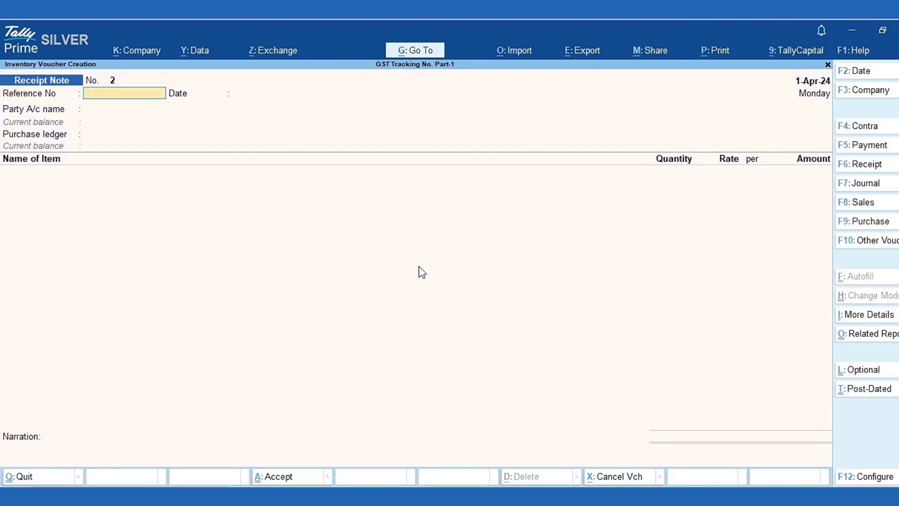
pyautogui.write('2')
pyautogui.press('Return')
pyautogui.press('Return')
# Step: Set the Receipt Note's party to Hind Electronics, accept the receipt details and use Purchase as the purchase ledger
pyautogui.press('Down')
pyautogui.press('Down')
pyautogui.press('Down')
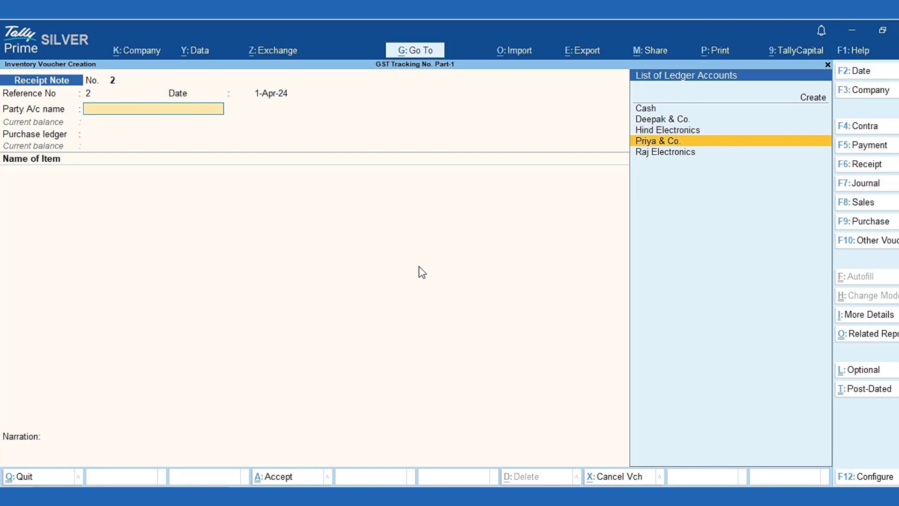
pyautogui.press('Up')
pyautogui.press('Return')
pyautogui.hotkey('ctrl', 'a')
pyautogui.press('Return')
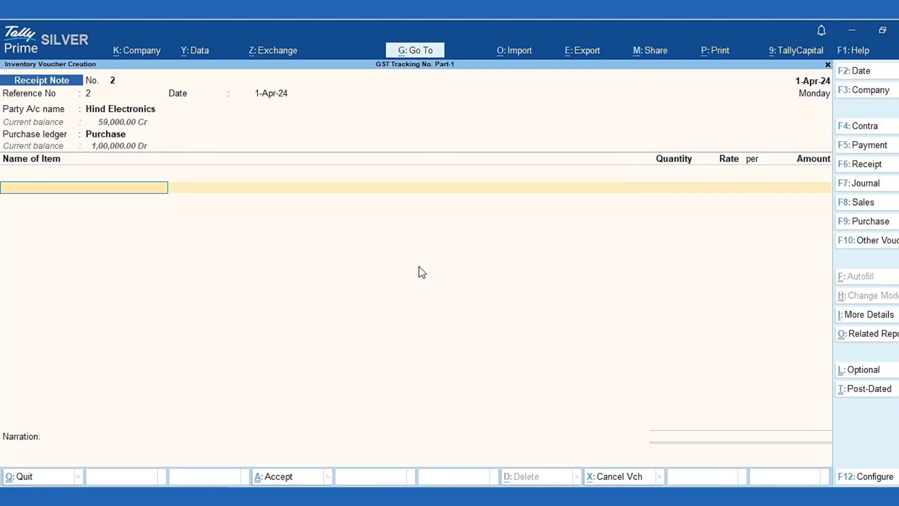
# Step: Add LG Tv to the Receipt Note against tracking number Hind-10, accepting 10 nos at a rate of 5,000
pyautogui.write('L')
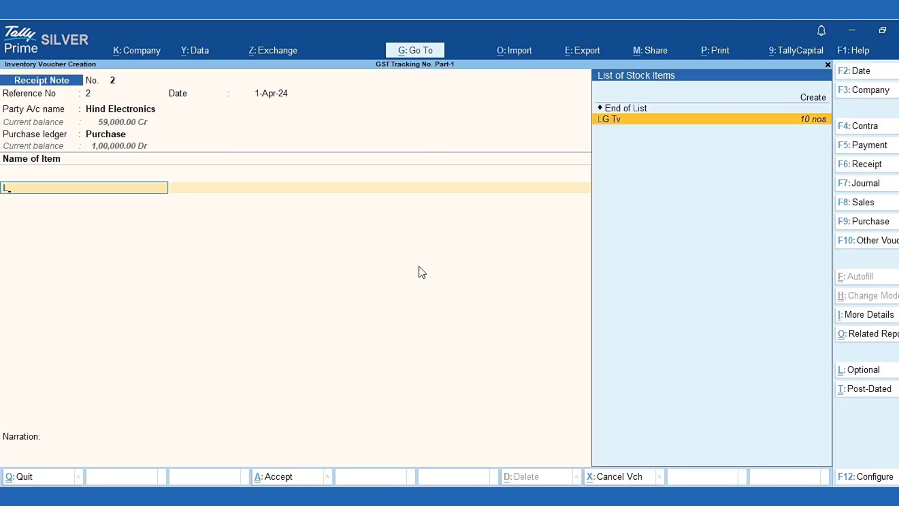
pyautogui.press('Return')
pyautogui.press('Down')
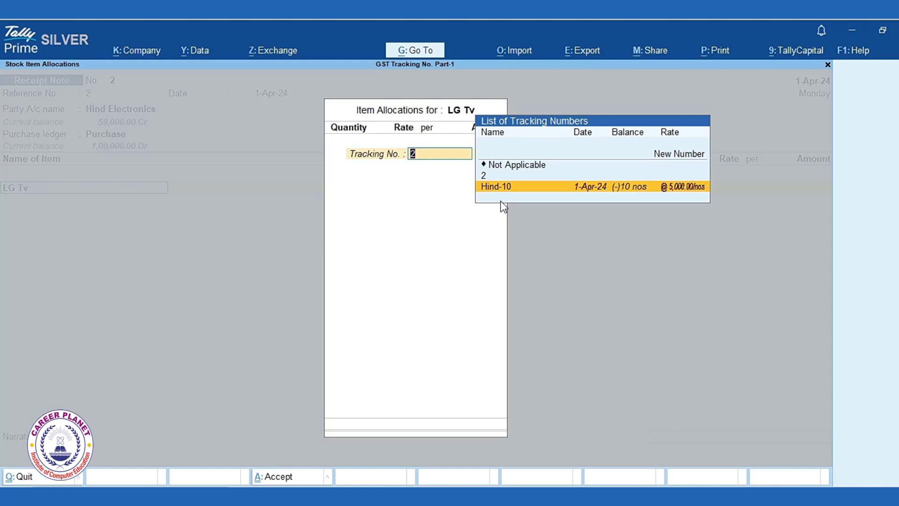
pyautogui.press('Return')
pyautogui.press('Return')
pyautogui.press('Return')
pyautogui.press('Return')
pyautogui.press('Return')
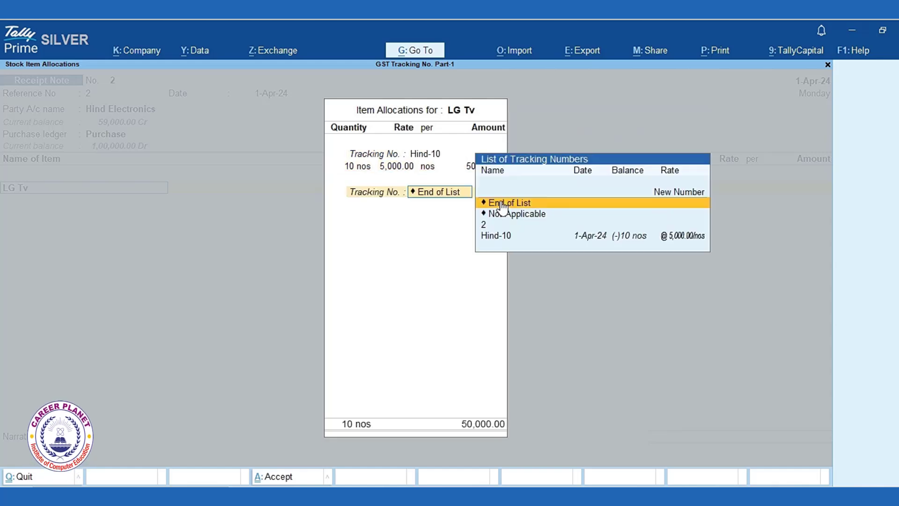
pyautogui.press('Return')
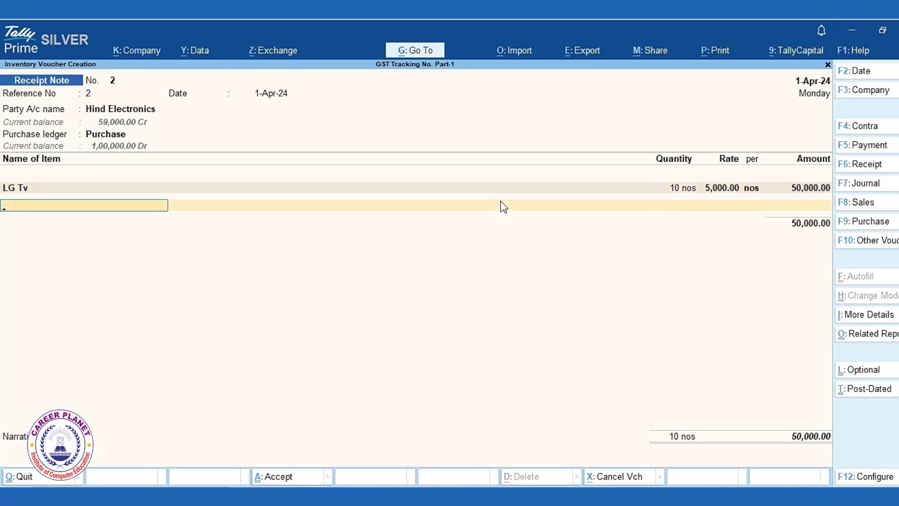
# Step: End the item list, save the Receipt Note and return to the Gateway of Tally
pyautogui.press('Return')
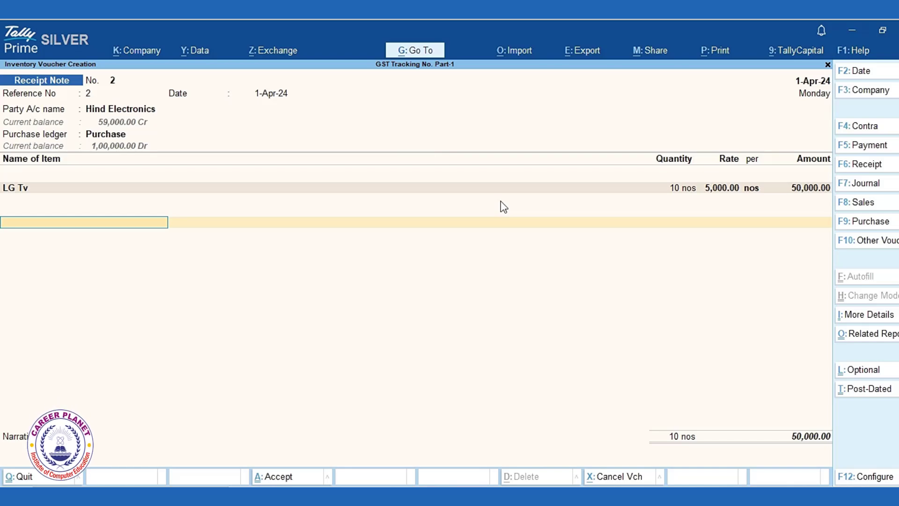
pyautogui.hotkey('ctrl', 'a')
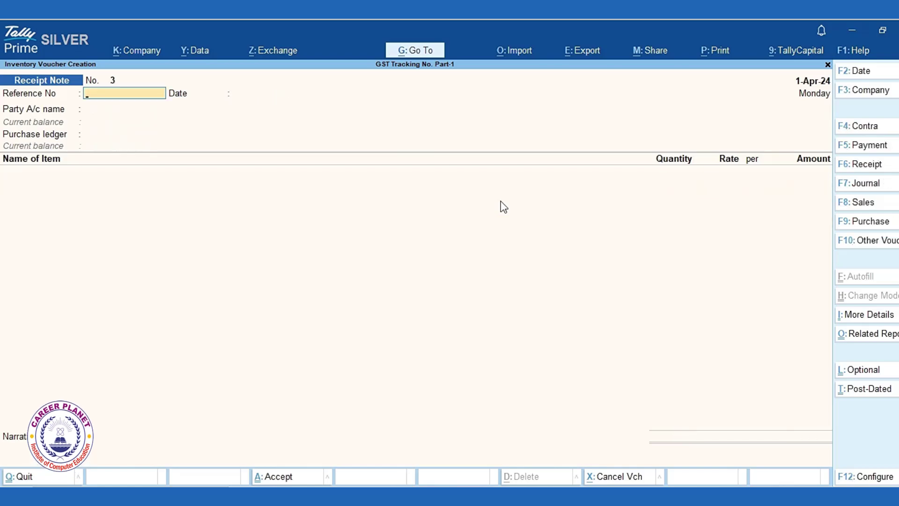
pyautogui.press('Escape')
# Step: Check the LG Tv stock in the detailed Stock Summary after the goods receipt, and close the report
pyautogui.press('s')
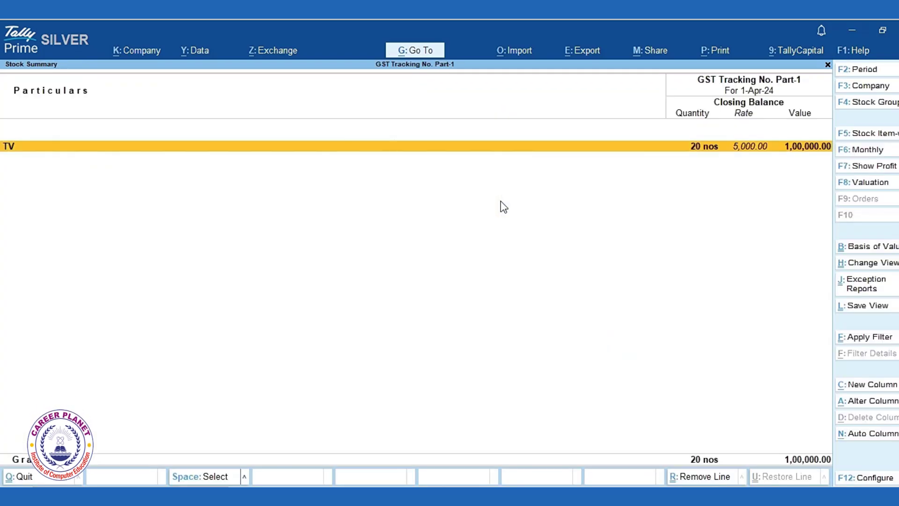
pyautogui.hotkey('alt', 'F5')
pyautogui.press('Down')
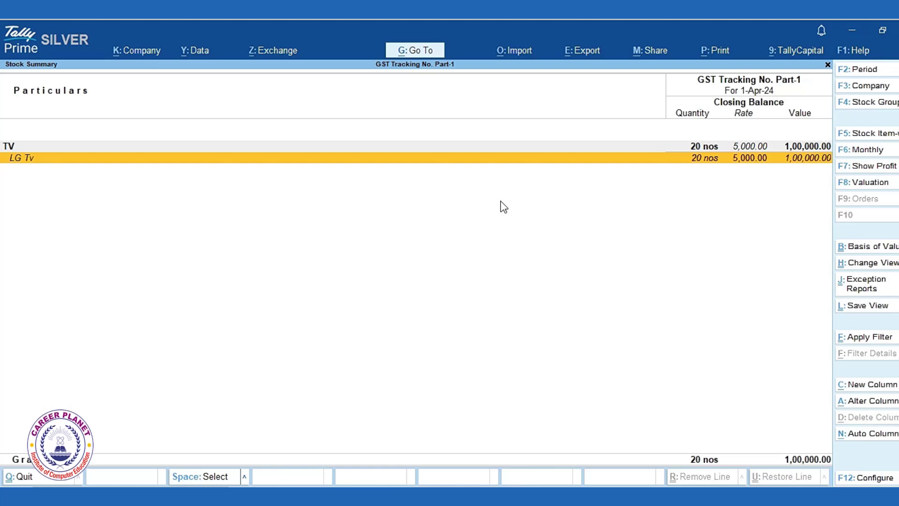
pyautogui.press('Escape')
# Step: Open voucher creation, switch to a Purchase voucher and bring up the list of other voucher types
pyautogui.press('Up')
pyautogui.press('Up')
pyautogui.press('Up')
pyautogui.press('Up')
pyautogui.press('Up')
pyautogui.press('Up')
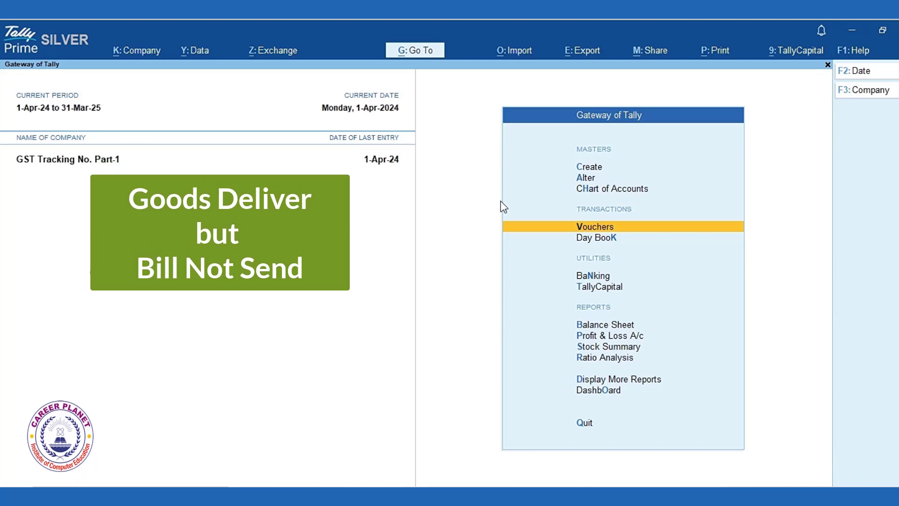
pyautogui.press('Return')
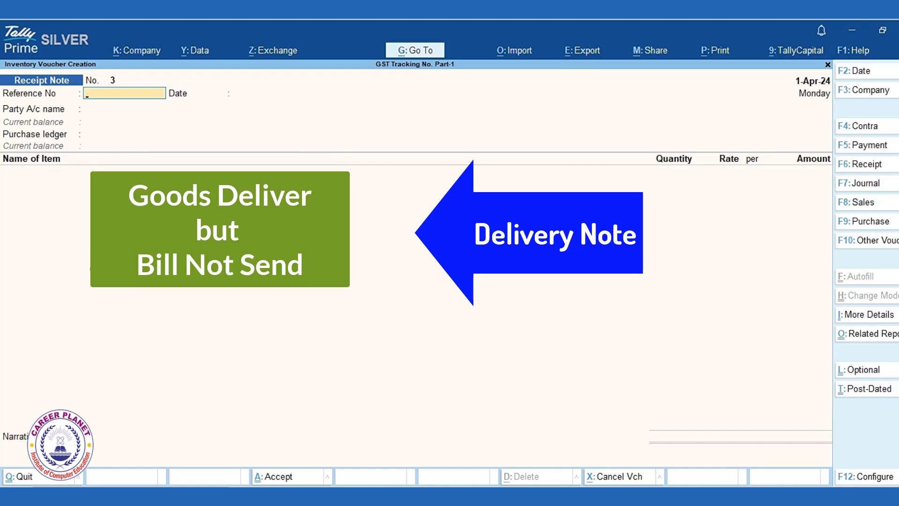
pyautogui.press('F9')
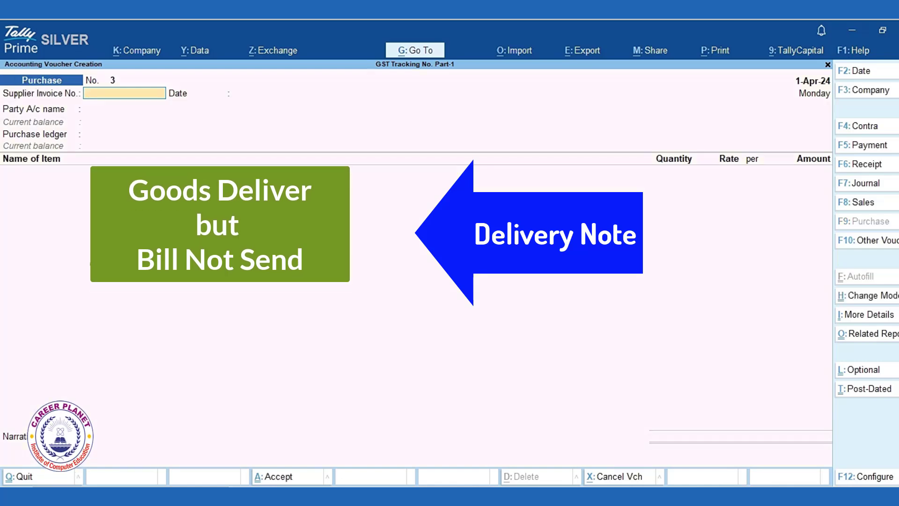
pyautogui.click(883, 247)
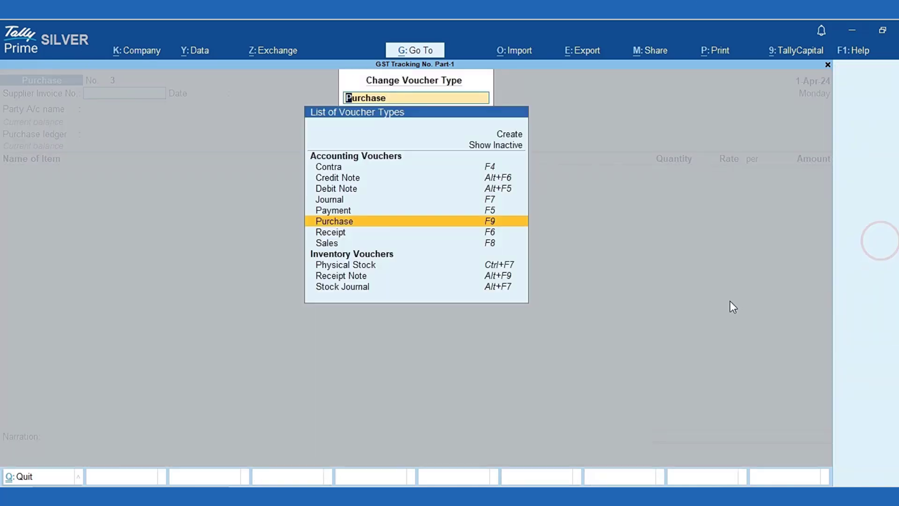
# Step: Show the inactive voucher types, choose Delivery Note and confirm its activation
pyautogui.click(506, 146)
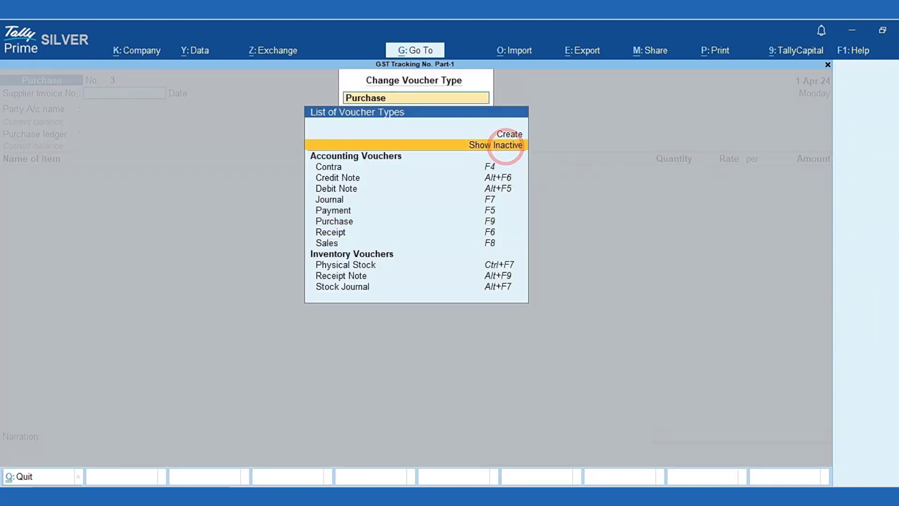
pyautogui.press('Down')
pyautogui.press('Down')
pyautogui.press('Down')
pyautogui.press('Down')
pyautogui.press('Down')
pyautogui.press('Down')
pyautogui.press('Down')
pyautogui.press('Down')
pyautogui.press('Down')
pyautogui.press('Down')
pyautogui.press('Down')
pyautogui.press('Down')
pyautogui.press('Down')
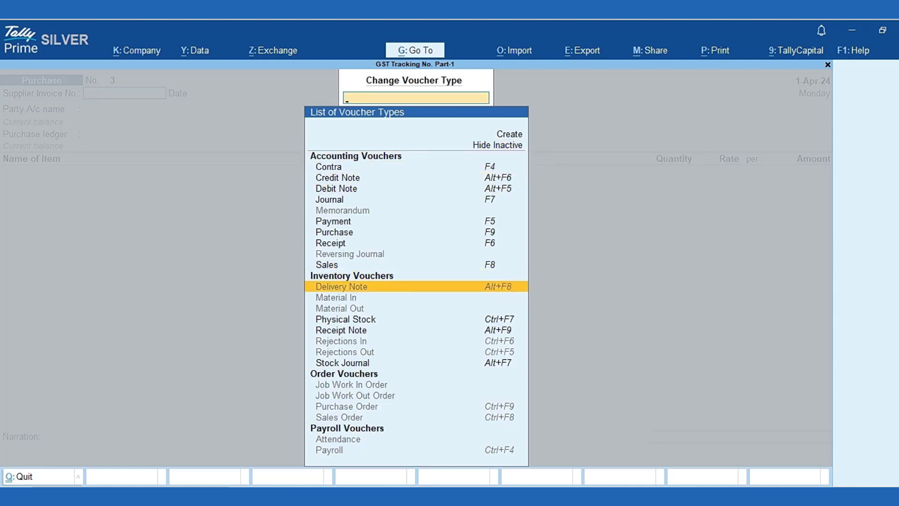
pyautogui.click(494, 288)
pyautogui.write('y')
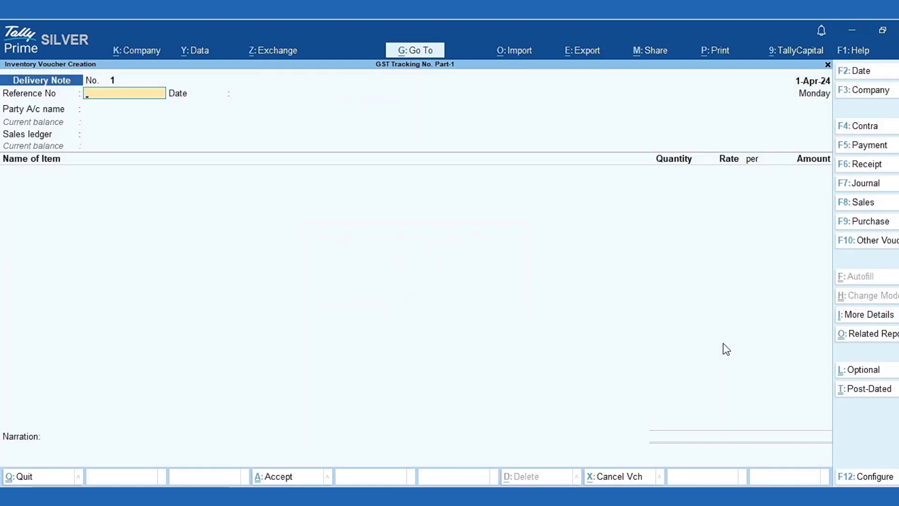
# Step: Fill in the Delivery Note header with reference number 1, party Priya & Co. and the Sales ledger, accepting the default party details
pyautogui.write('1')
pyautogui.press('Return')
pyautogui.press('Return')
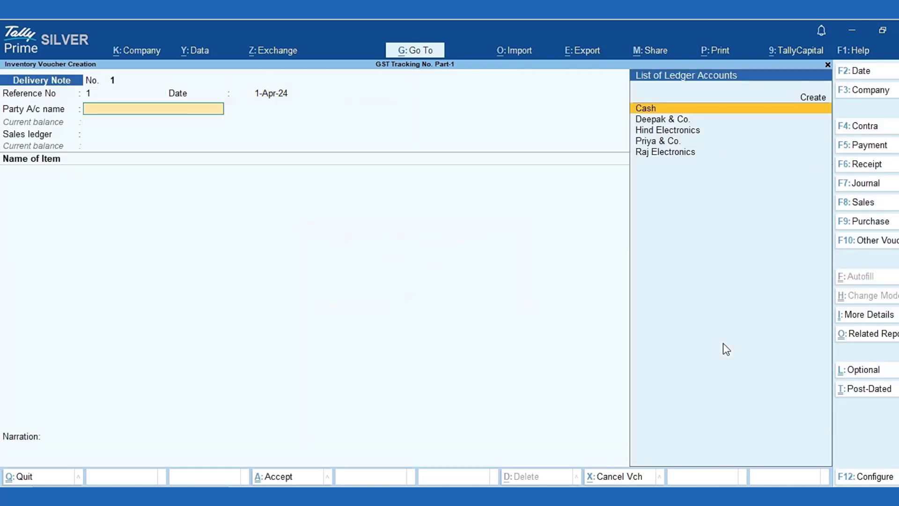
pyautogui.press('Down')
pyautogui.press('Down')
pyautogui.press('Down')
pyautogui.press('Return')
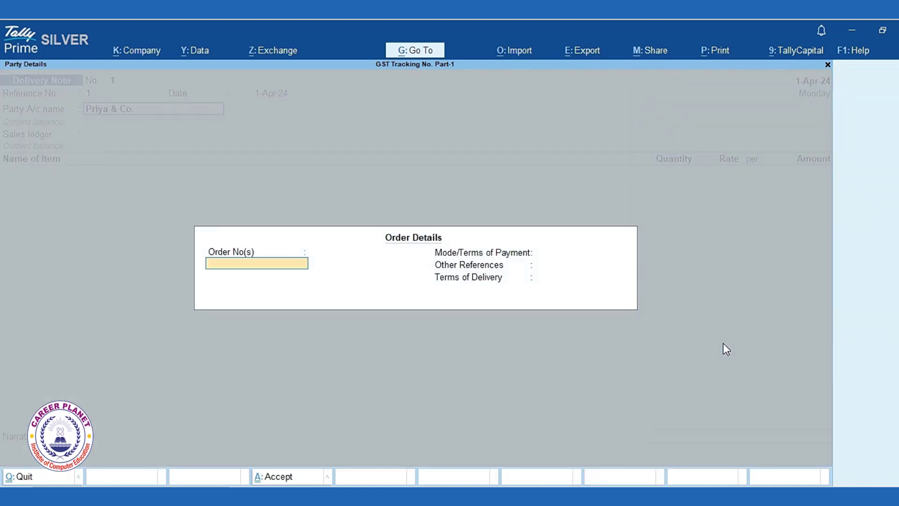
pyautogui.hotkey('ctrl', 'a')
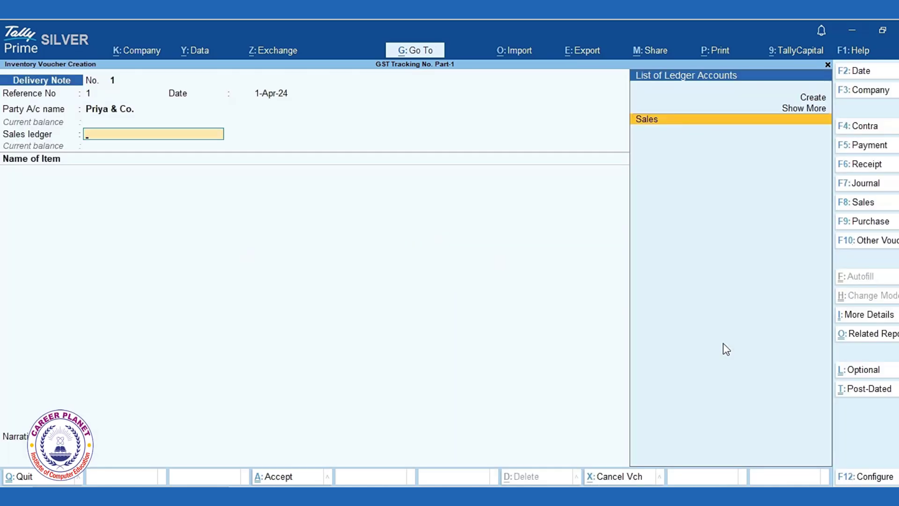
pyautogui.press('Return')
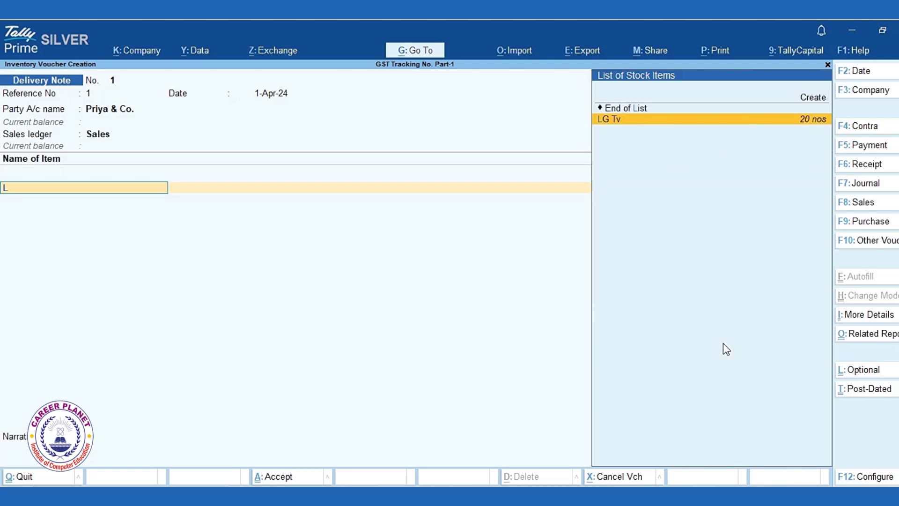
# Step: Add LG Tv to the Delivery Note and create the new tracking number Priya-T20 for it
pyautogui.press('Return')
pyautogui.write('1')
pyautogui.press('BackSpace')
pyautogui.press('Up')
pyautogui.press('Up')
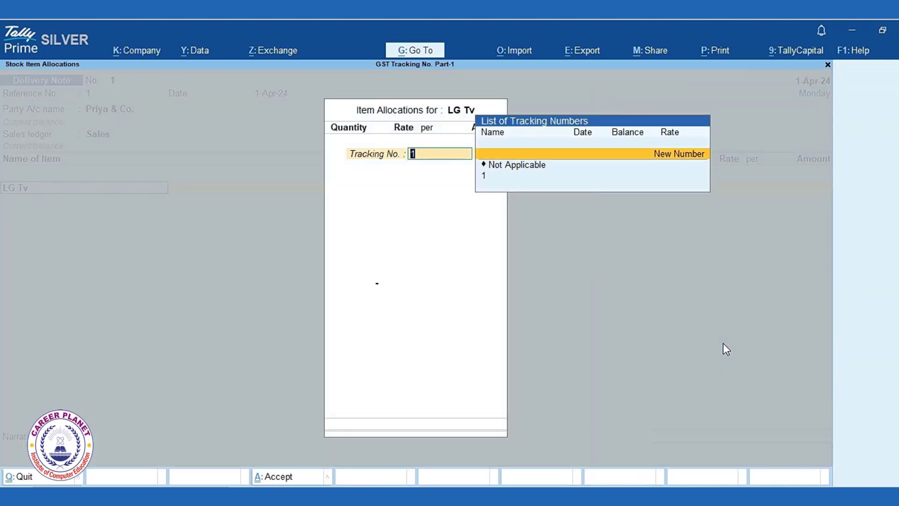
pyautogui.press('Return')
pyautogui.write('Priya')
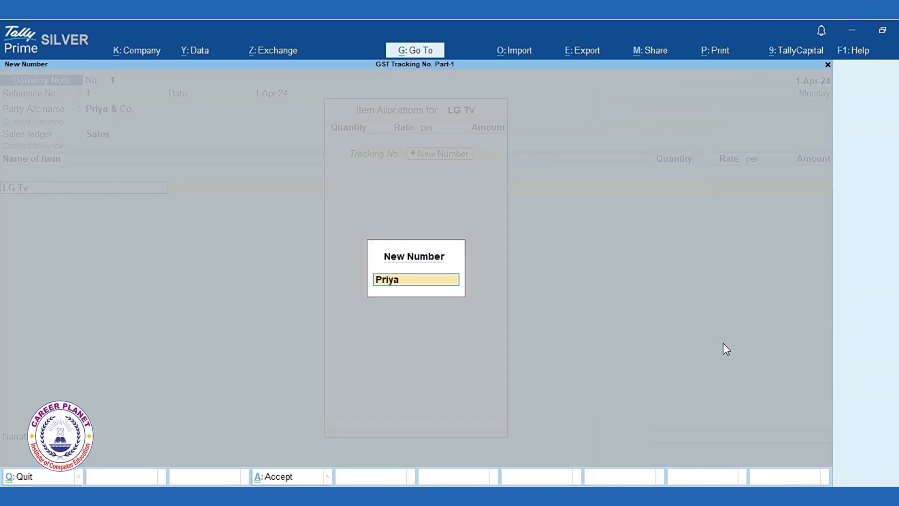
pyautogui.write('-t20')
pyautogui.press('Return')
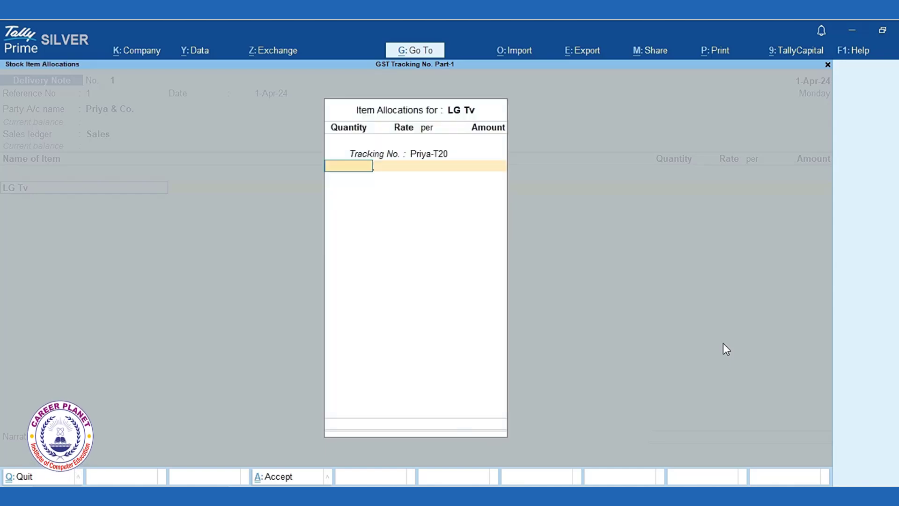
# Step: Allocate 3 nos of LG Tv at a rate of 6,000 and end the tracking number list
pyautogui.write('3 nos')
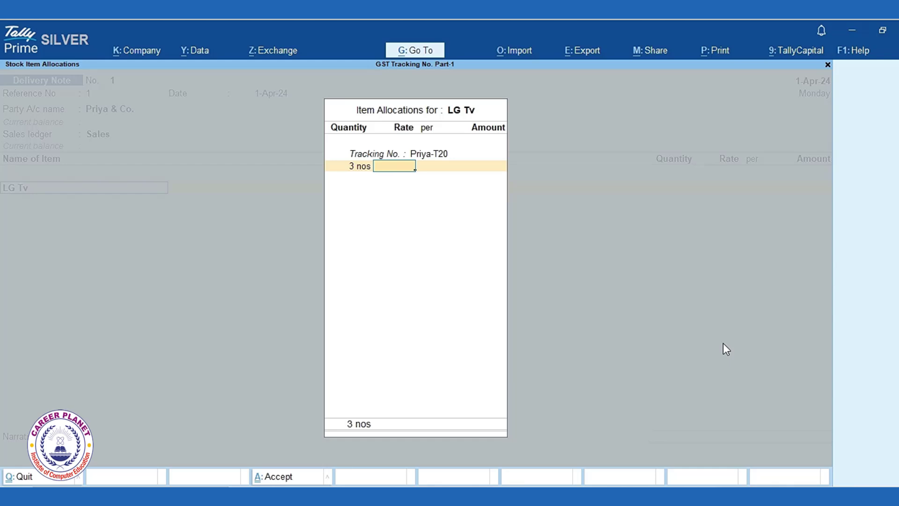
pyautogui.write('6000')
pyautogui.press('Return')
pyautogui.press('Return')
pyautogui.press('Return')
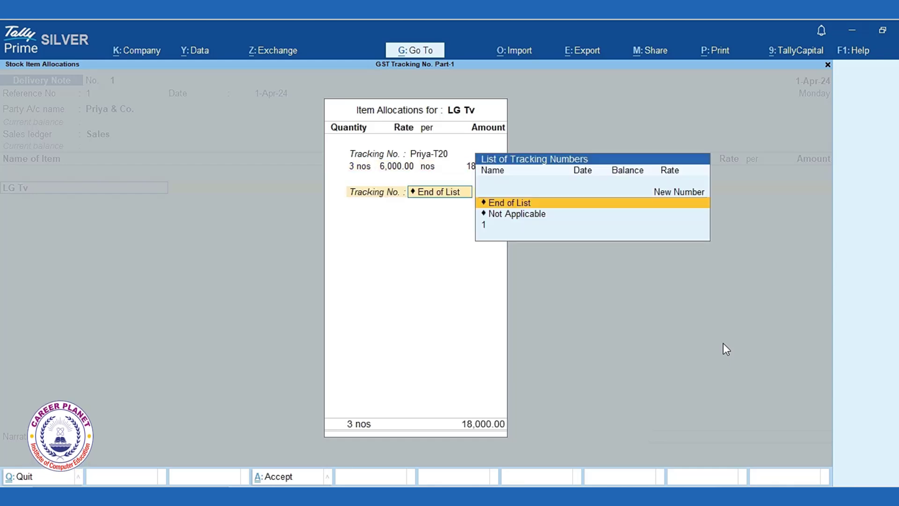
pyautogui.press('Return')
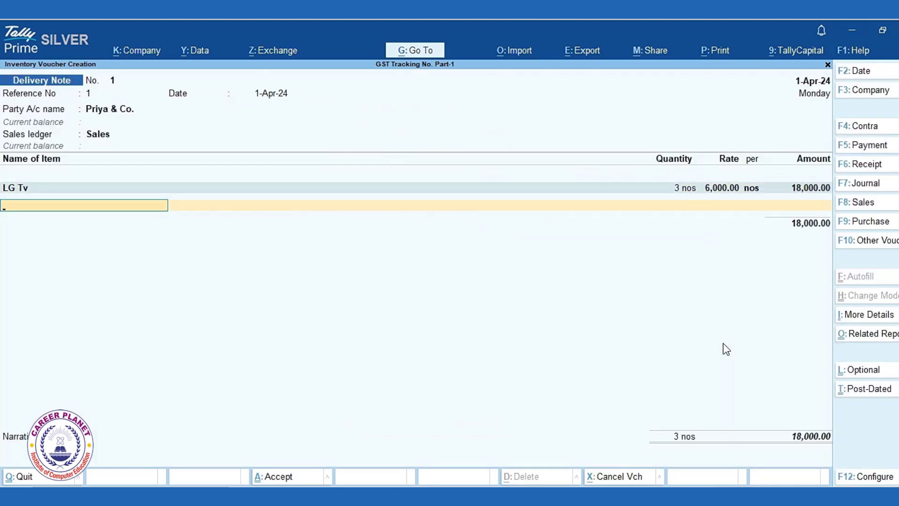
# Step: End the item list, save the Delivery Note and return to the Gateway of Tally
pyautogui.press('Return')
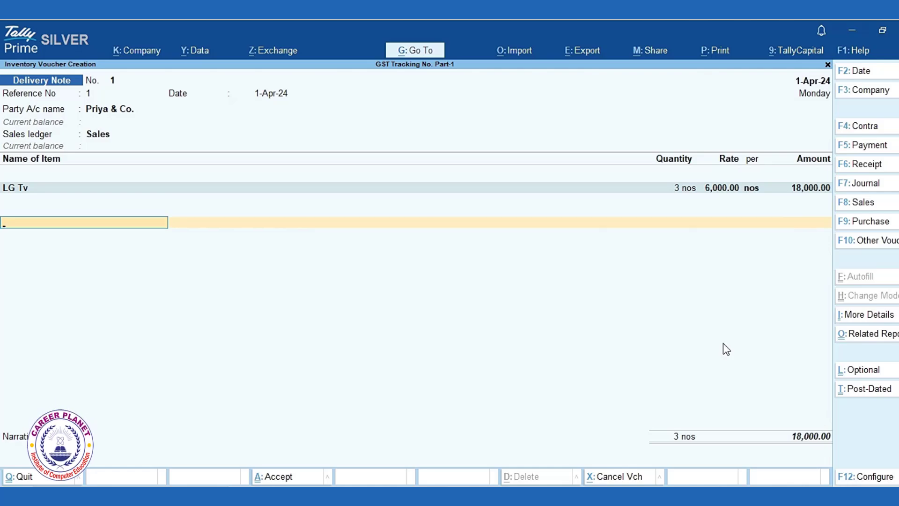
pyautogui.press('Return')
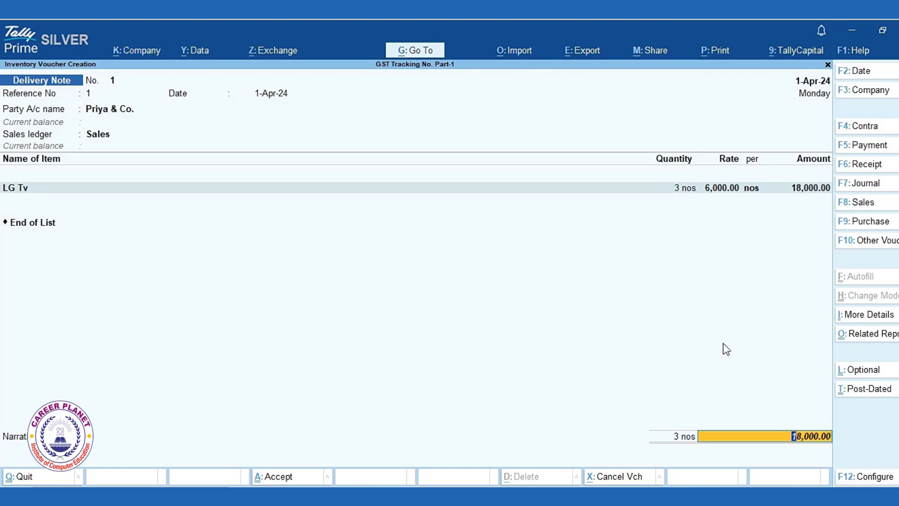
pyautogui.press('ctrl')
pyautogui.hotkey('ctrl', 'a')
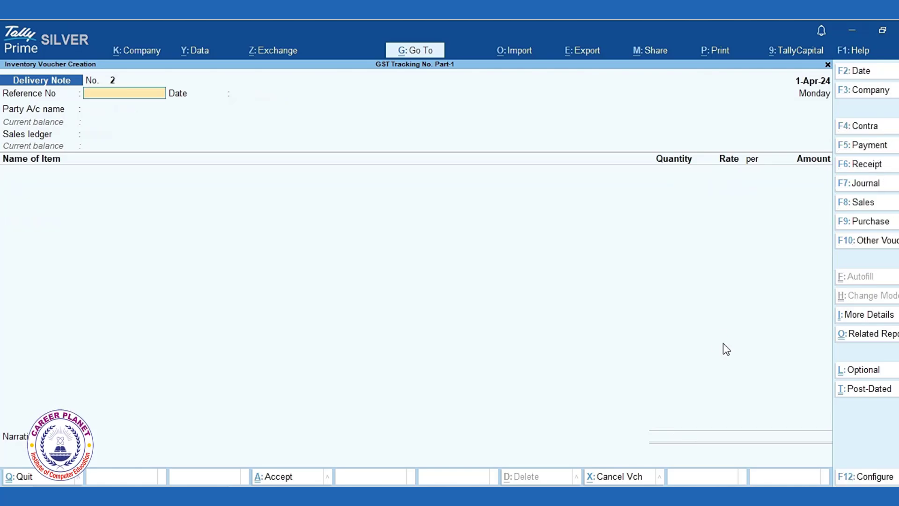
pyautogui.press('Escape')
# Step: Check the LG Tv stock in the Stock Summary and its monthly summary, and close the reports
pyautogui.press('Down')
pyautogui.press('Down')
pyautogui.press('Down')
pyautogui.press('Down')
pyautogui.press('Down')
pyautogui.press('Down')
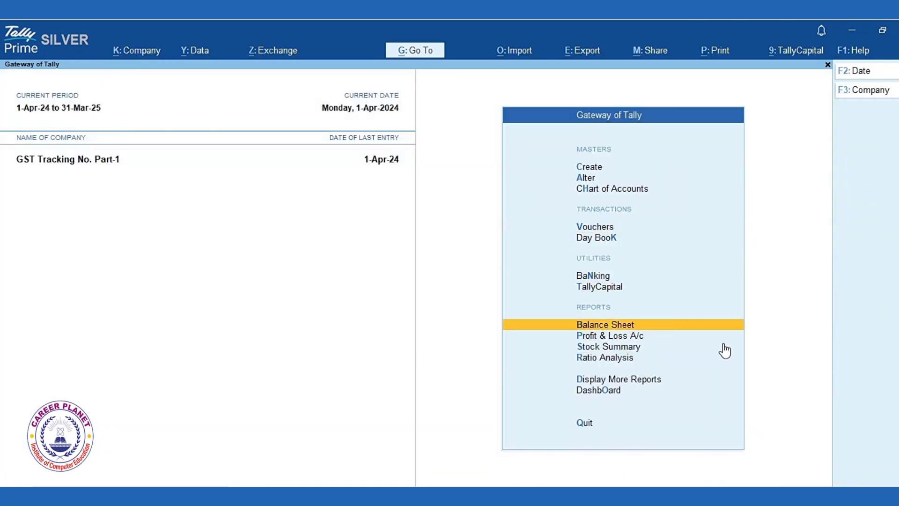
pyautogui.press('Return')
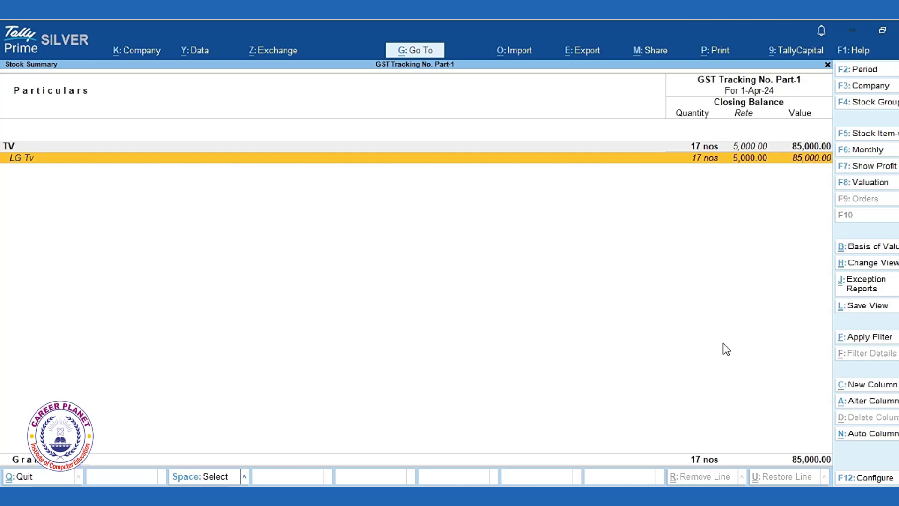
pyautogui.press('Return')
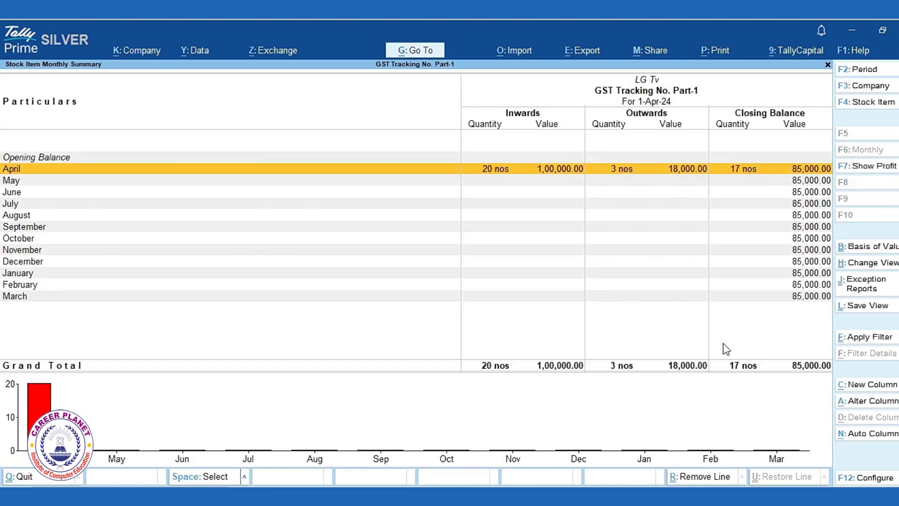
pyautogui.press('Escape')
pyautogui.press('Escape')
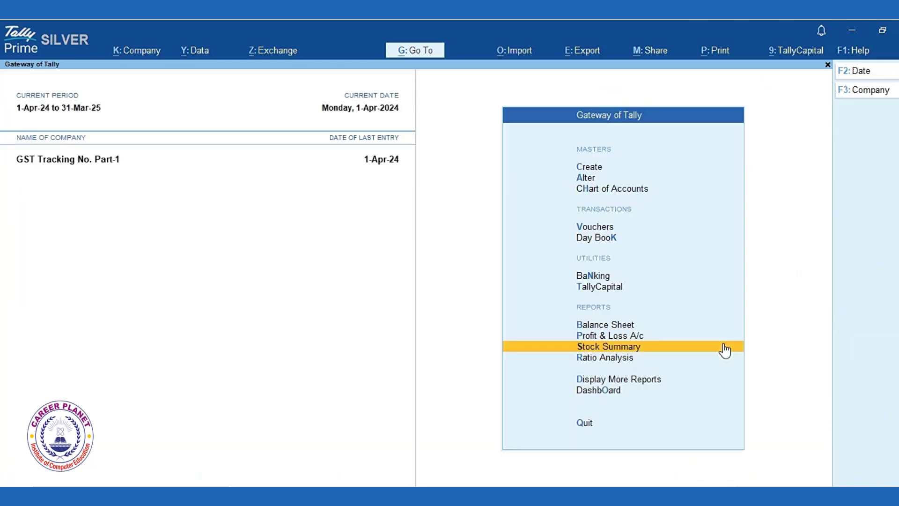
# Step: Review the Balance Sheet, including Duties & Taxes, after the goods delivery, and close it
pyautogui.press('Up')
pyautogui.press('Up')
pyautogui.press('Return')
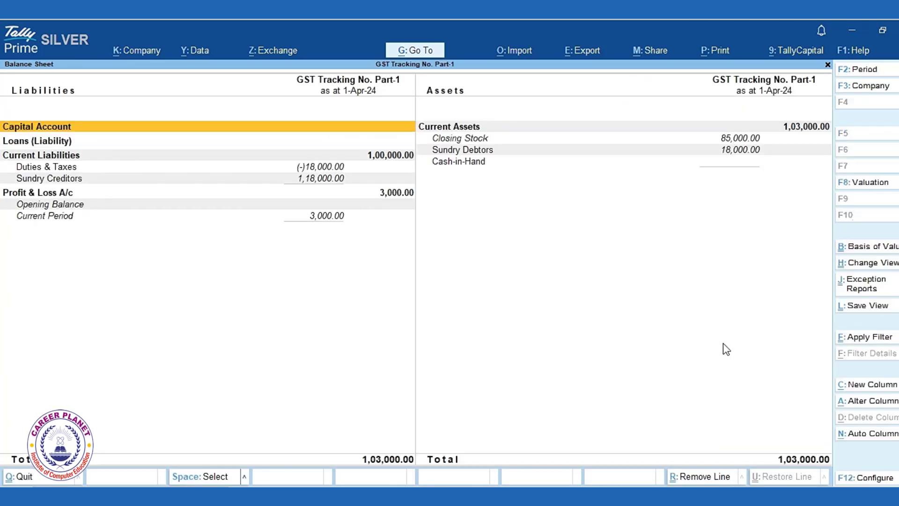
pyautogui.press('Down')
pyautogui.press('Down')
pyautogui.press('Down')
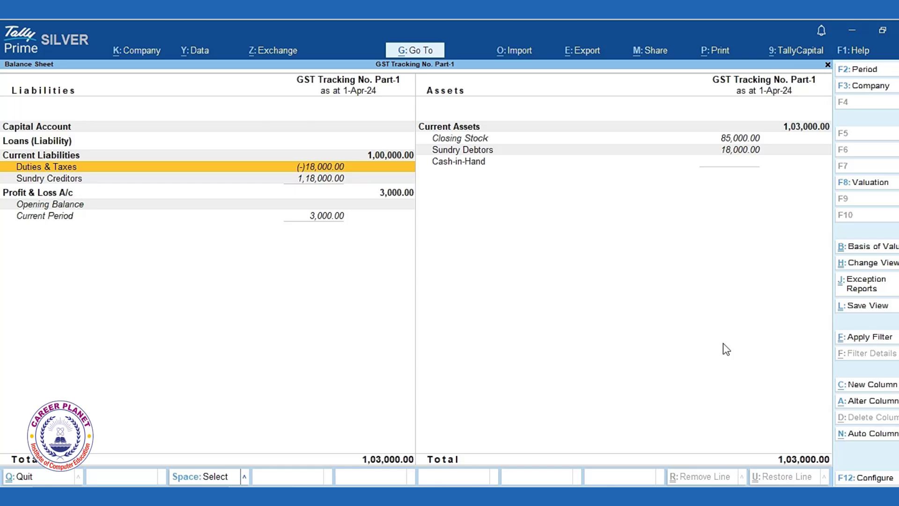
pyautogui.press('Escape')
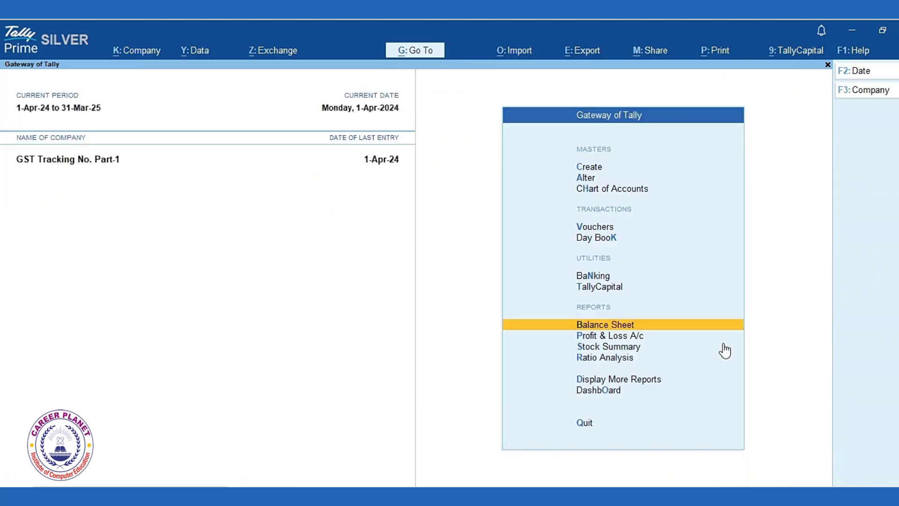
# Step: Examine the GSTR-1 report for B2B invoice entries and return to the Gateway of Tally
pyautogui.press('d')
pyautogui.press('o')
pyautogui.press('Return')
pyautogui.press('Down')
pyautogui.press('Return')
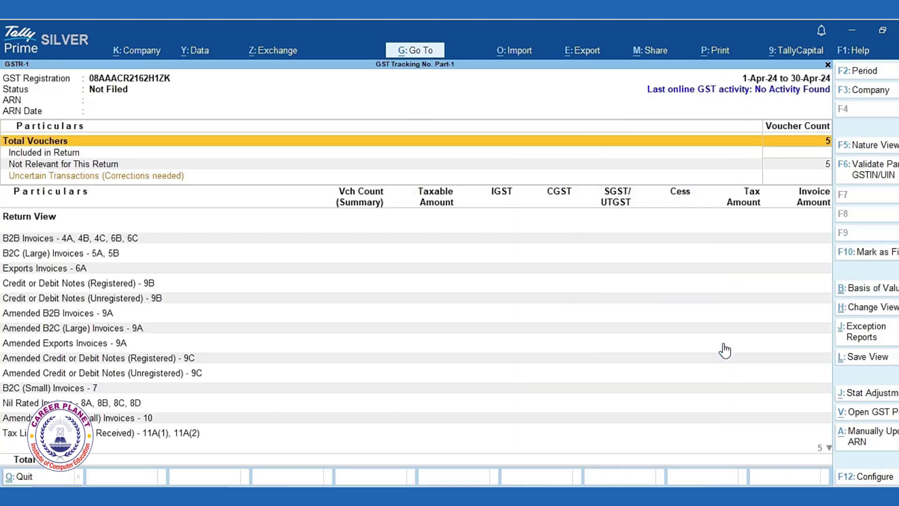
pyautogui.press('Down')
pyautogui.press('Down')
pyautogui.press('Down')
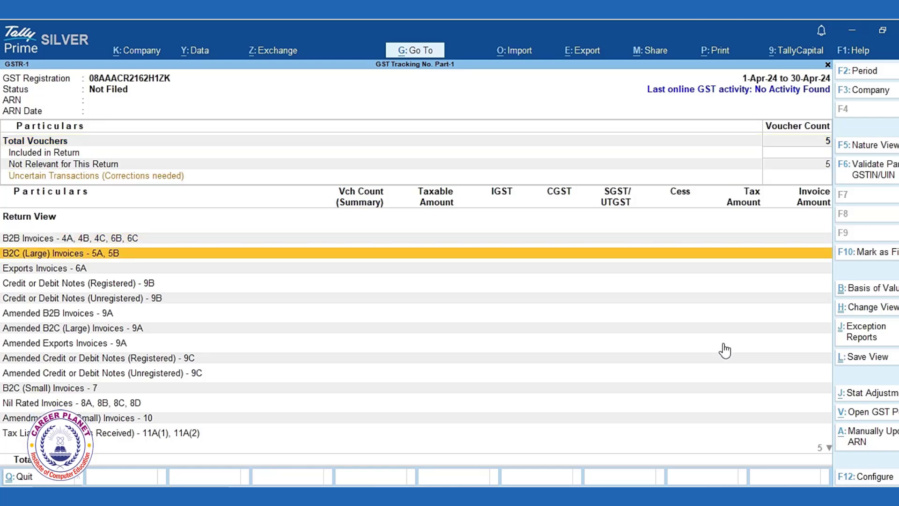
pyautogui.press('Up')
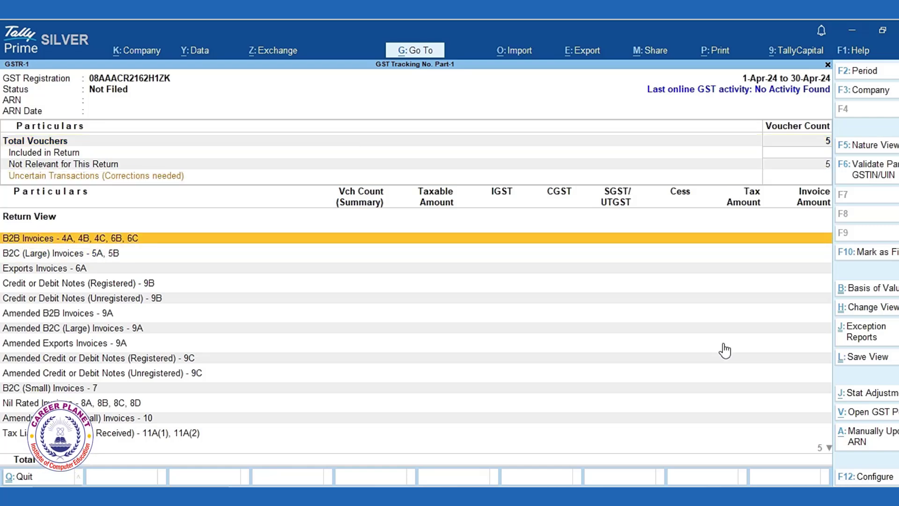
pyautogui.press('Escape')
pyautogui.press('Escape')
pyautogui.press('Escape')
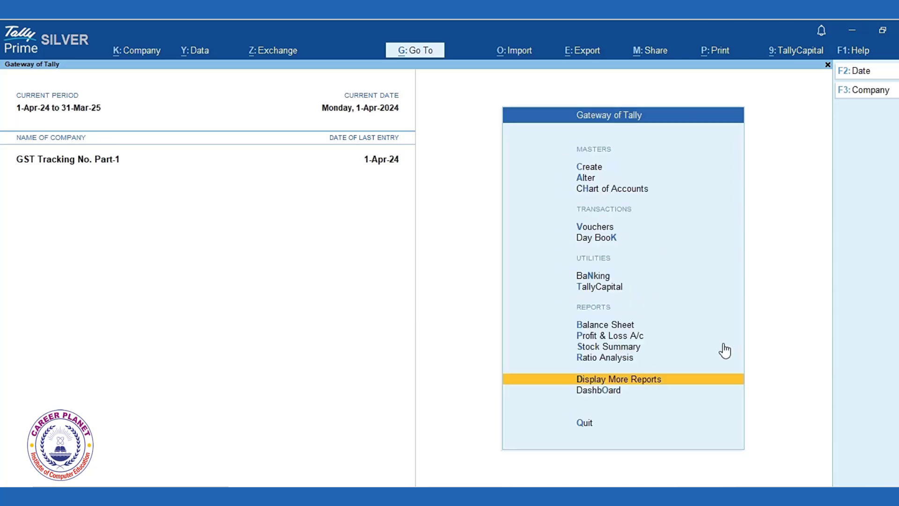
# Step: Inspect Sales Bills to Make in the Profit & Loss A/c down to the pending sales bills, and close the reports
pyautogui.press('Up')
pyautogui.press('Return')
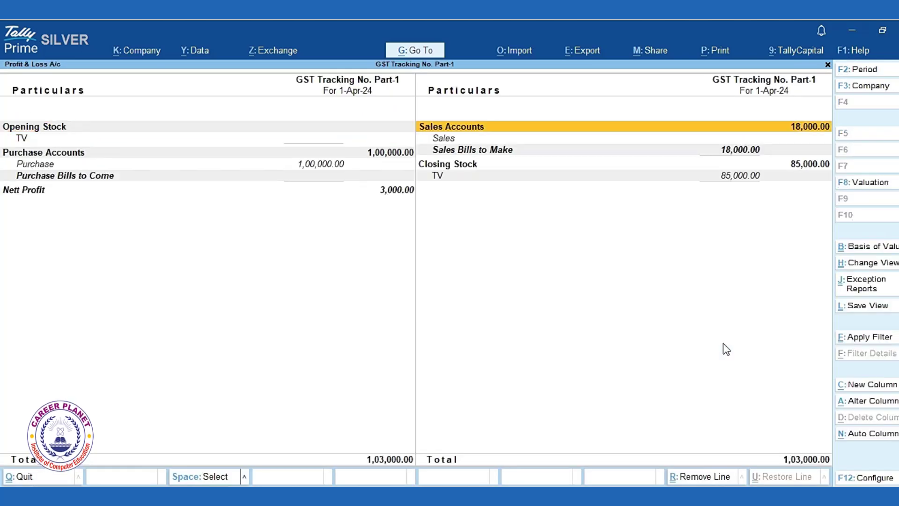
pyautogui.press('Down')
pyautogui.press('Down')
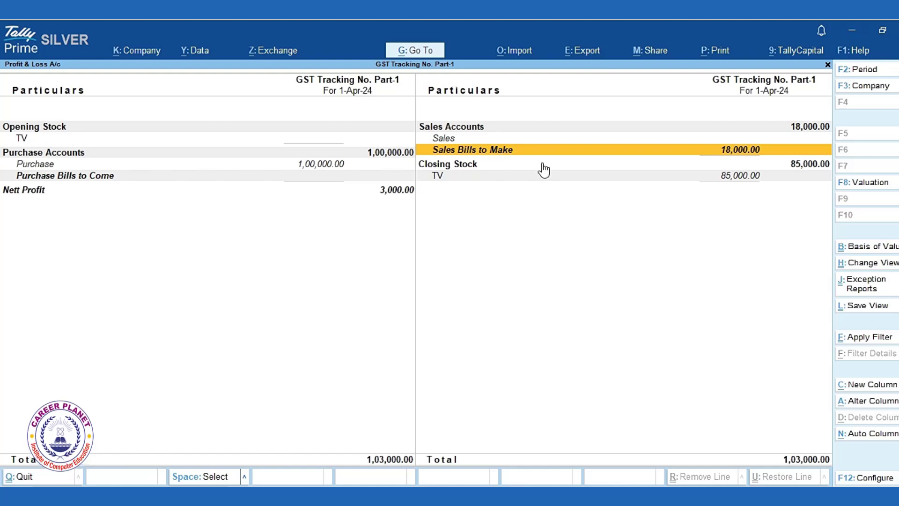
pyautogui.press('Return')
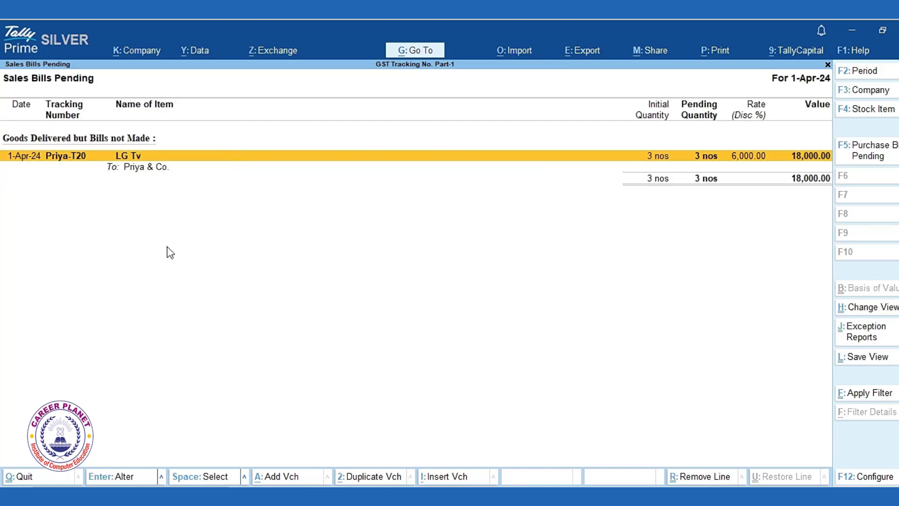
pyautogui.press('Escape')
pyautogui.press('Escape')
# Step: Open voucher creation, switch to a Sales voucher and set its reference number to 1 with the default date
pyautogui.press('Up')
pyautogui.press('Up')
pyautogui.press('Up')
pyautogui.press('Up')
pyautogui.press('Up')
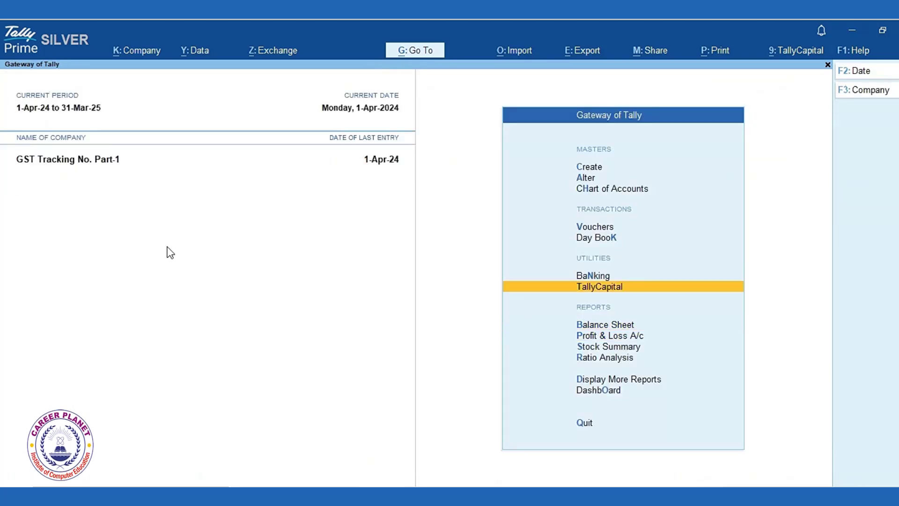
pyautogui.press('Return')
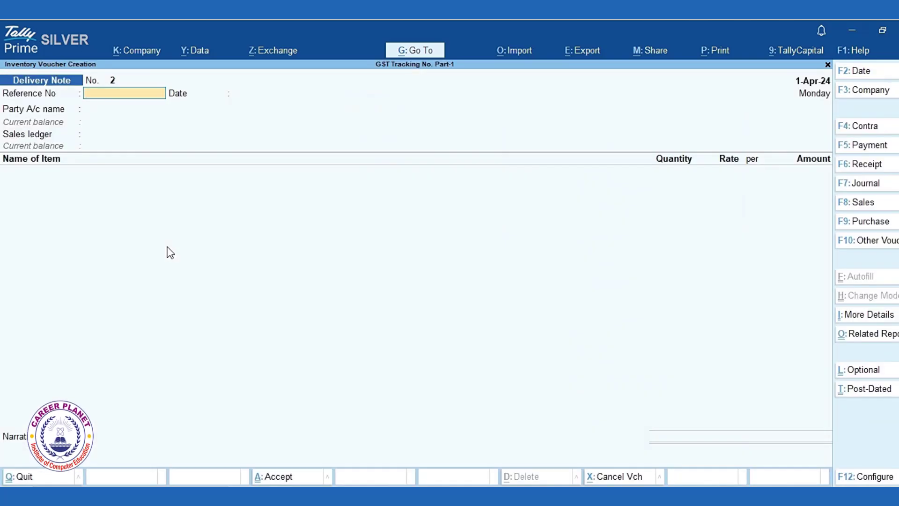
pyautogui.press('F8')
pyautogui.write('1')
pyautogui.press('Return')
pyautogui.press('Return')
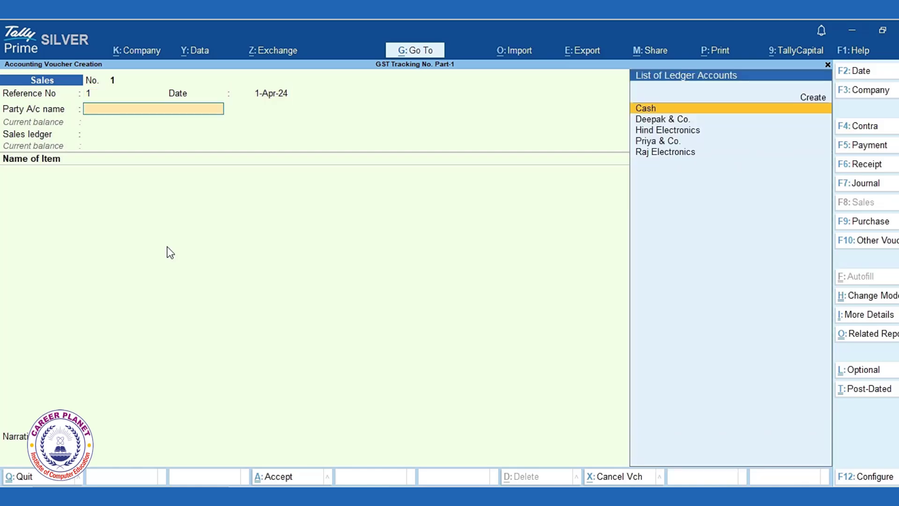
# Step: Bill Priya & Co. against delivery tracking number Priya-T20, using Sales as the sales ledger
pyautogui.press('Down')
pyautogui.press('Down')
pyautogui.press('Down')
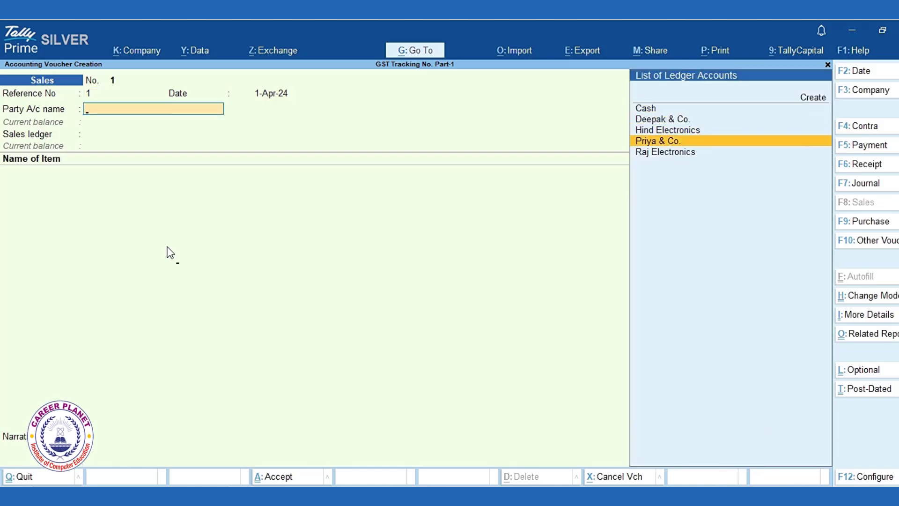
pyautogui.press('Return')
pyautogui.press('Down')
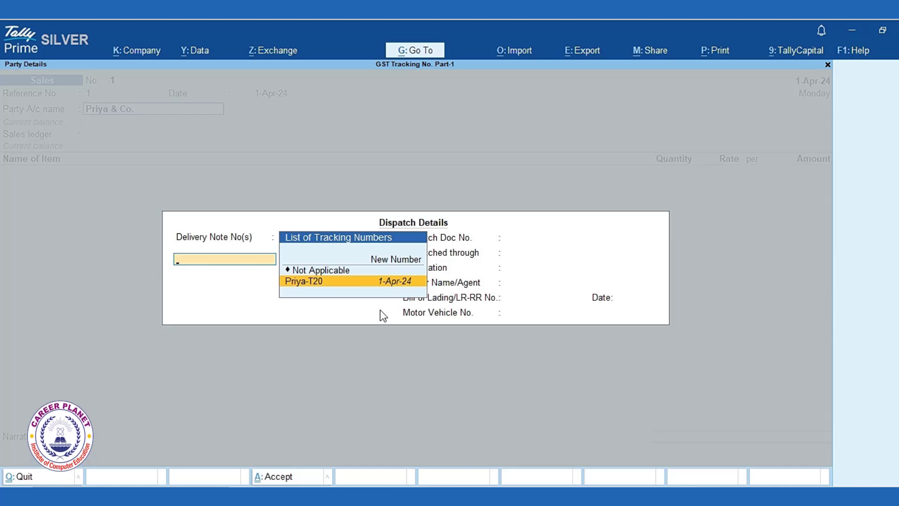
pyautogui.press('Return')
pyautogui.hotkey('ctrl', 'a')
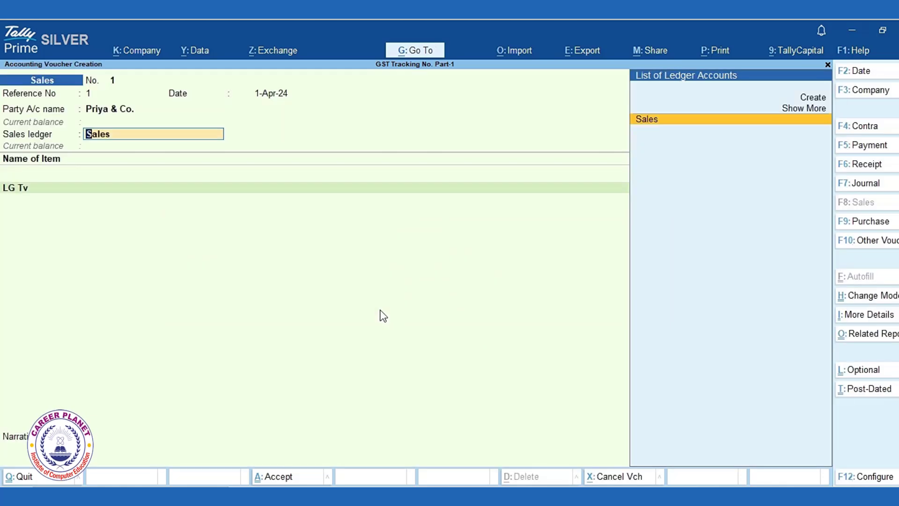
pyautogui.press('Return')
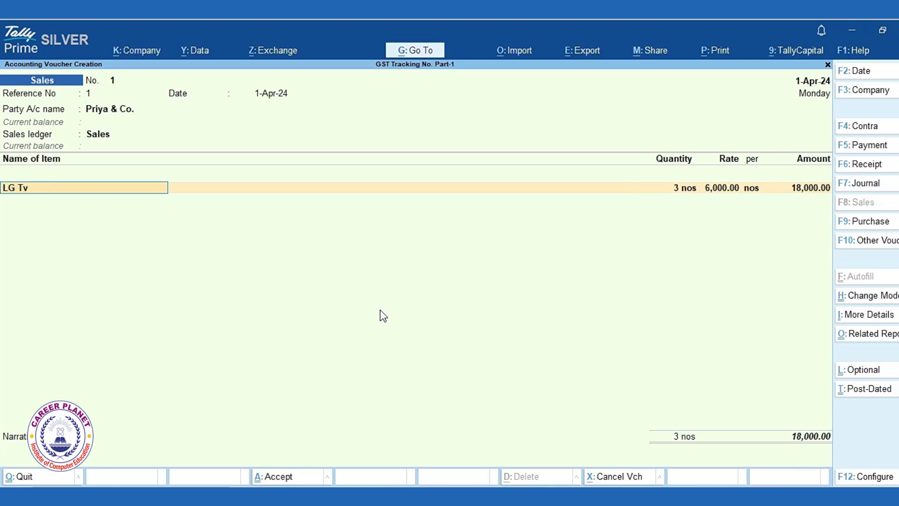
# Step: Accept the LG Tv allocation of 3 nos at 6,000 under tracking number Priya-T20 and finish the item list
pyautogui.press('Return')
pyautogui.press('Return')
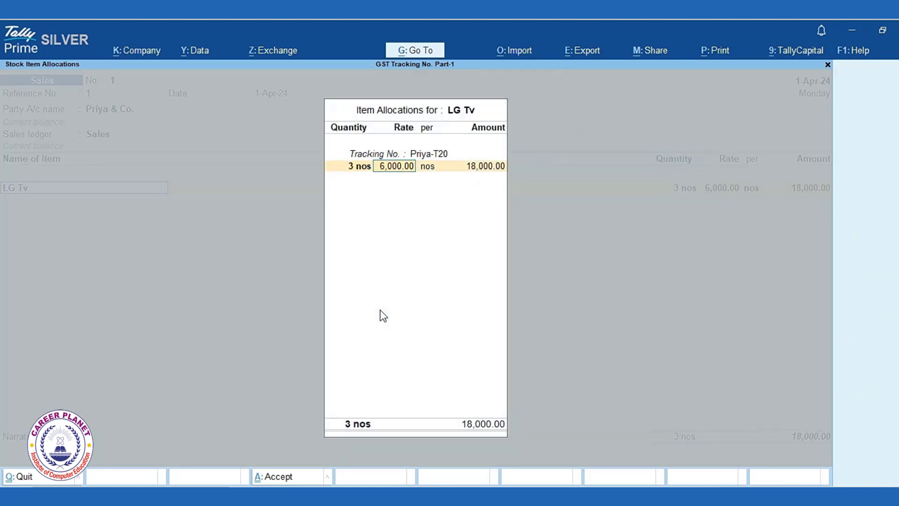
pyautogui.press('Return')
pyautogui.press('Return')
pyautogui.press('Return')
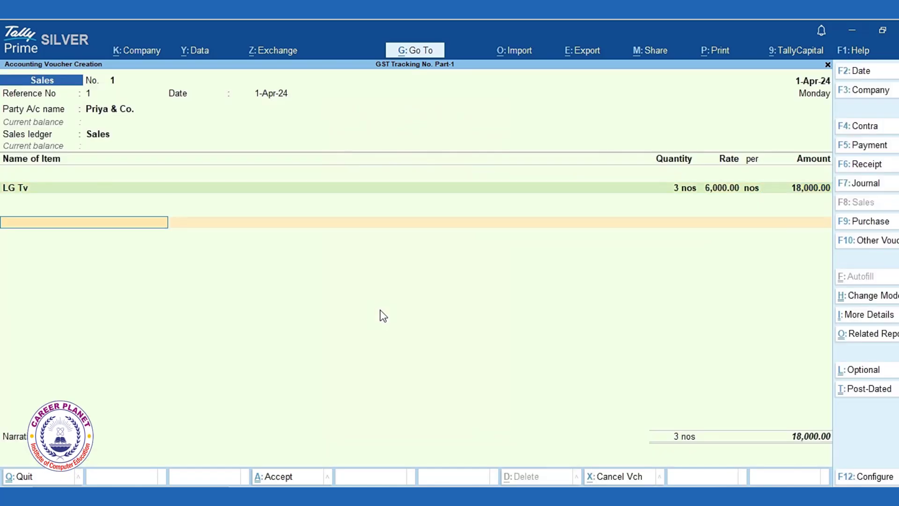
# Step: Add the CGST and SGST ledgers to the Priya & Co. bill, save the voucher and leave voucher creation
pyautogui.write('c')
pyautogui.press('Return')
pyautogui.press('Return')
pyautogui.write('S')
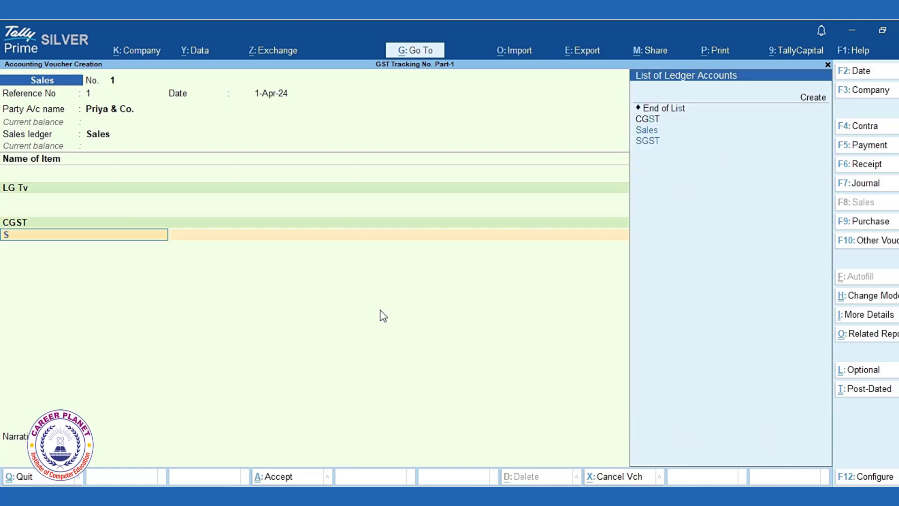
pyautogui.write('g')
pyautogui.press('Return')
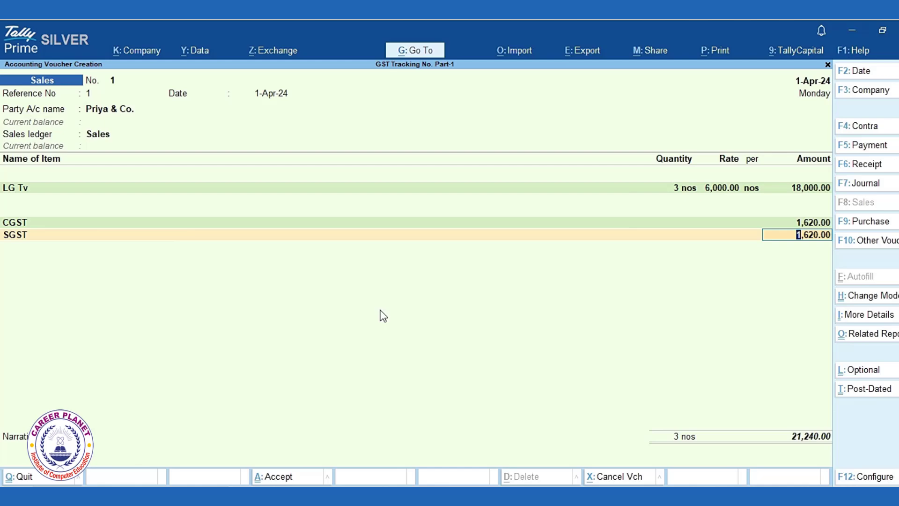
pyautogui.press('ctrl')
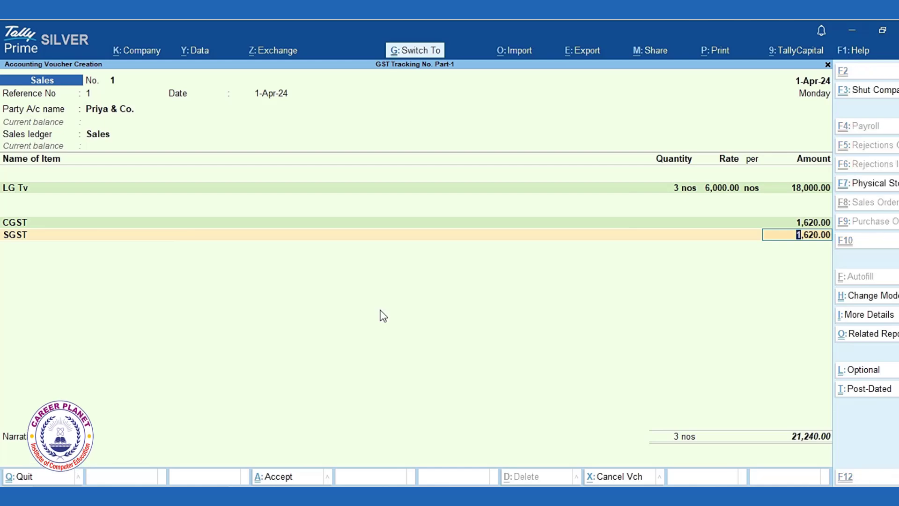
pyautogui.hotkey('ctrl', 'a')
pyautogui.press('Escape')
pyautogui.press('y')
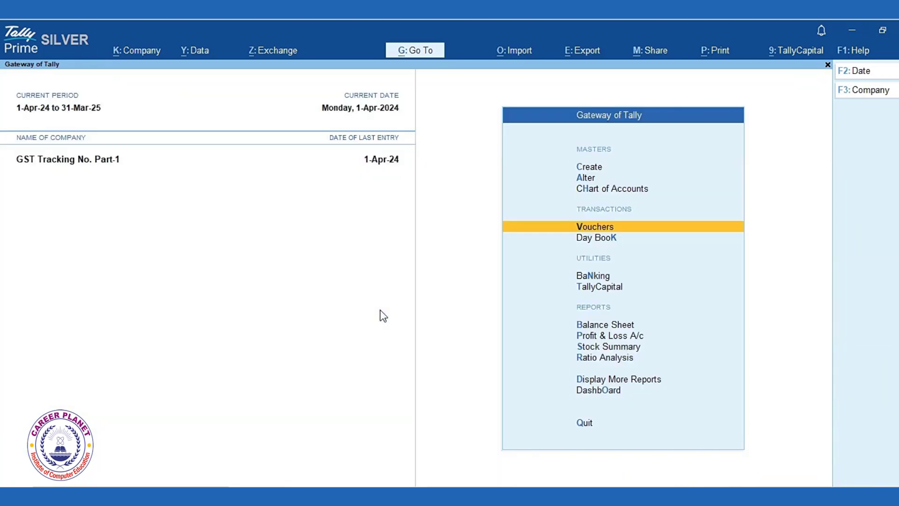
# Step: Review the detailed Stock Summary down to LG Tv after the Priya & Co. billing, and close it
pyautogui.press('s')
pyautogui.hotkey('alt', 'F5')
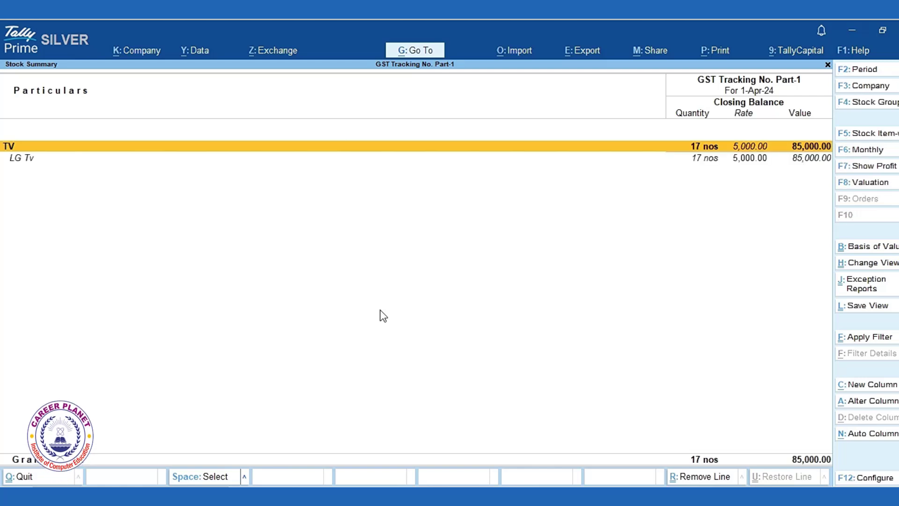
pyautogui.press('Escape')
# Step: Review the Balance Sheet and the CGST and SGST balances under Duties & Taxes, and close the report
pyautogui.press('Up')
pyautogui.press('Up')
pyautogui.press('Return')
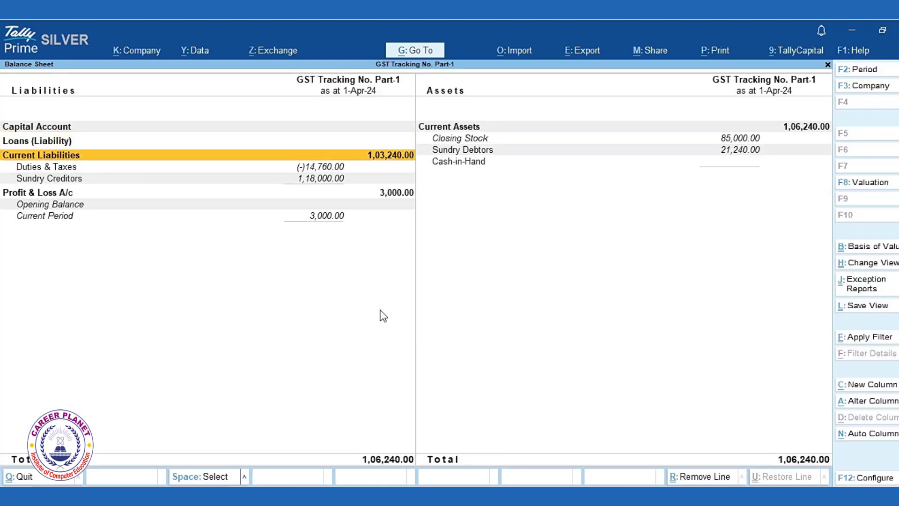
pyautogui.press('Down')
pyautogui.press('Return')
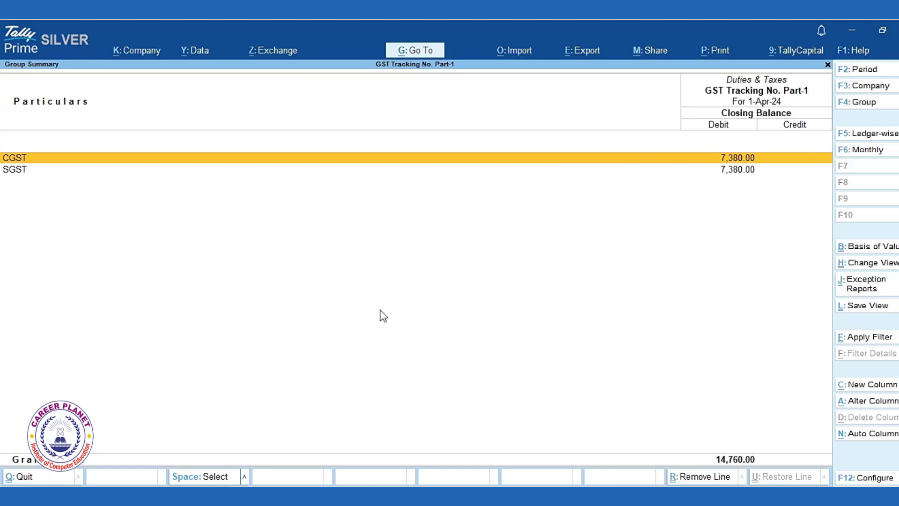
pyautogui.press('Escape')
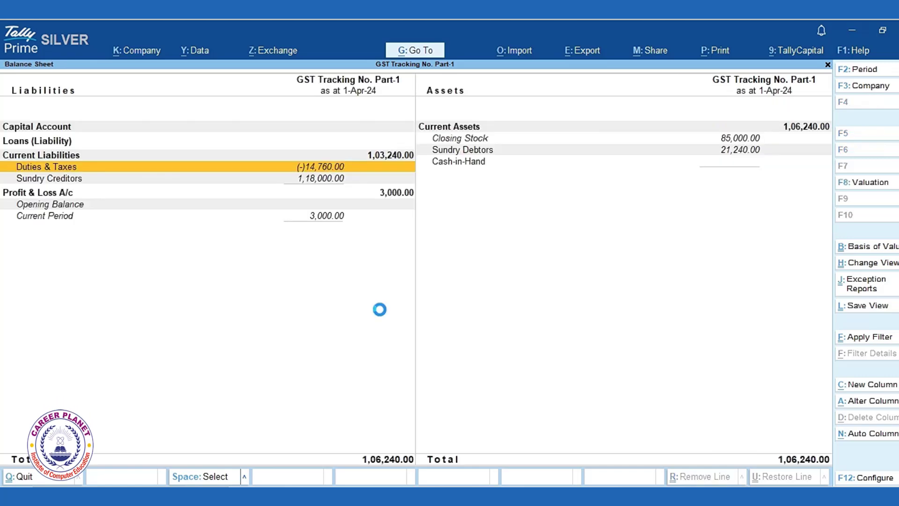
pyautogui.press('Escape')
# Step: Examine the B2B Invoices entry in the GSTR-1 report and return to the Gateway of Tally
pyautogui.press('d')
pyautogui.press('o')
pyautogui.press('Return')
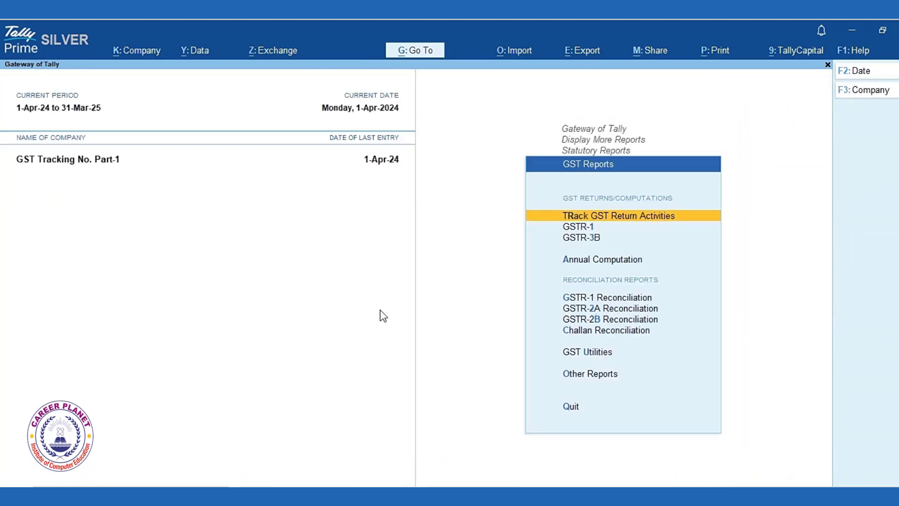
pyautogui.press('Down')
pyautogui.press('Return')
pyautogui.press('Down')
pyautogui.press('Down')
pyautogui.press('Down')
pyautogui.press('Down')
pyautogui.press('Down')
pyautogui.press('Down')
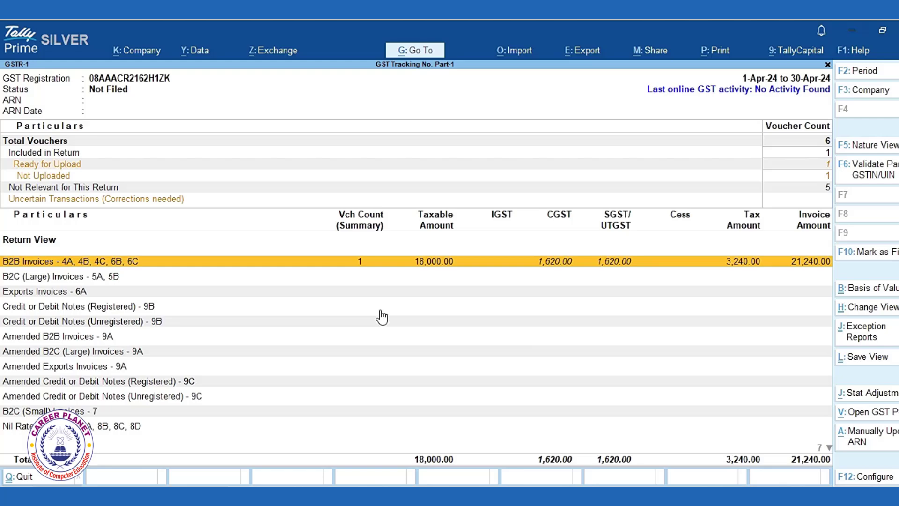
pyautogui.press('Escape')
pyautogui.press('Escape')
pyautogui.press('Escape')
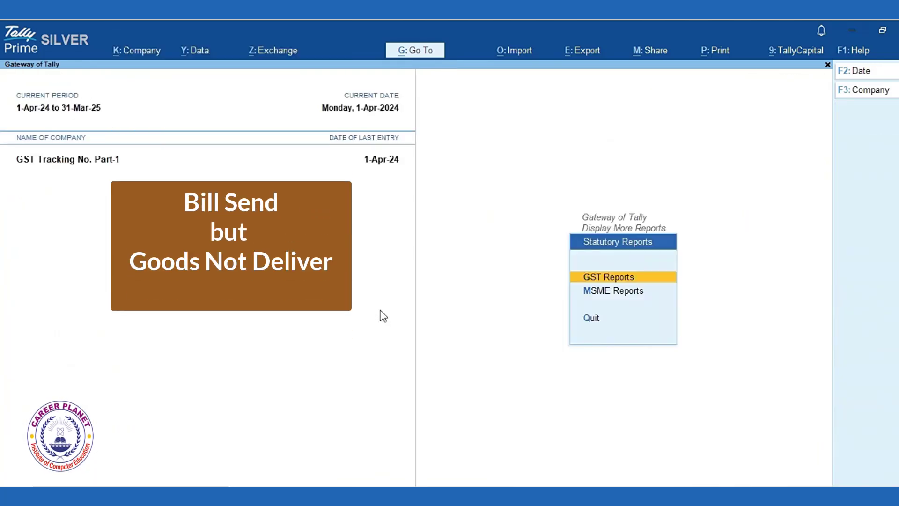
pyautogui.press('Escape')
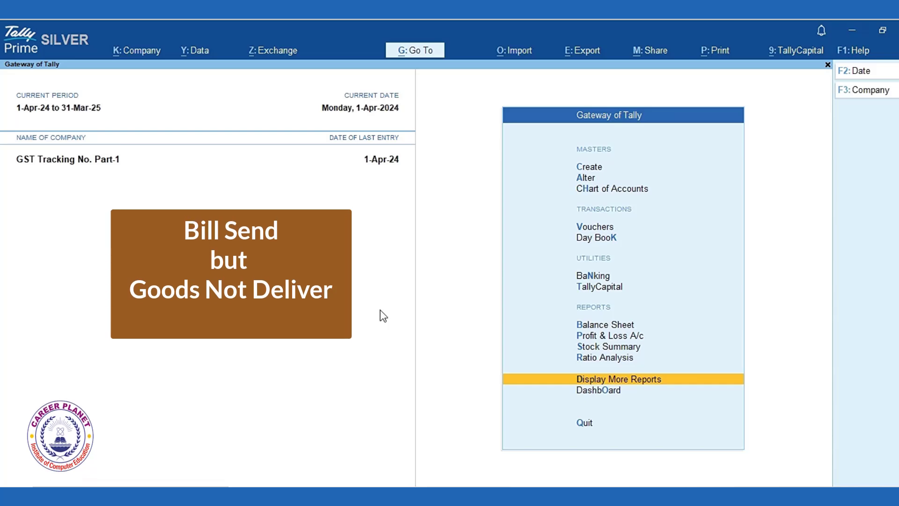
# Step: Open a new Sales voucher and set its reference number to 2 with the default date
pyautogui.press('Up')
pyautogui.press('Up')
pyautogui.press('Up')
pyautogui.press('Up')
pyautogui.press('Up')
pyautogui.press('Up')
pyautogui.press('Up')
pyautogui.press('Up')
pyautogui.press('Return')
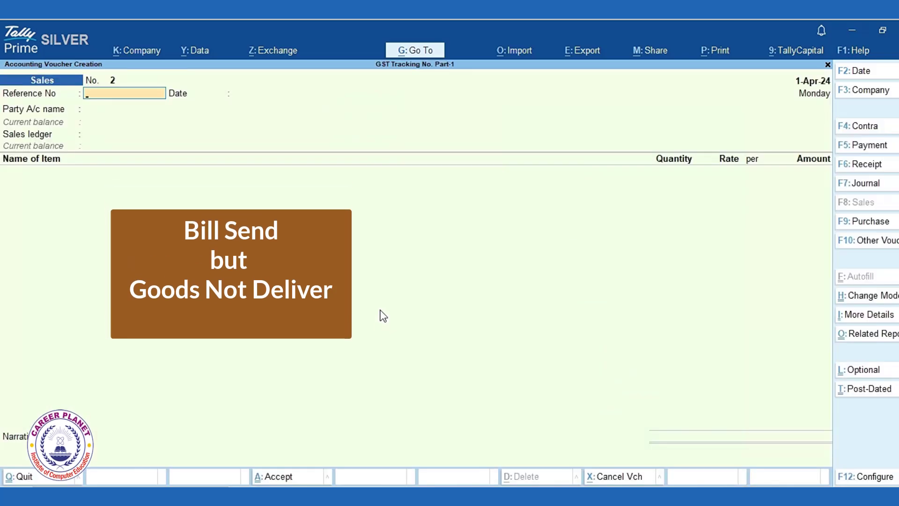
pyautogui.write('2')
pyautogui.press('Return')
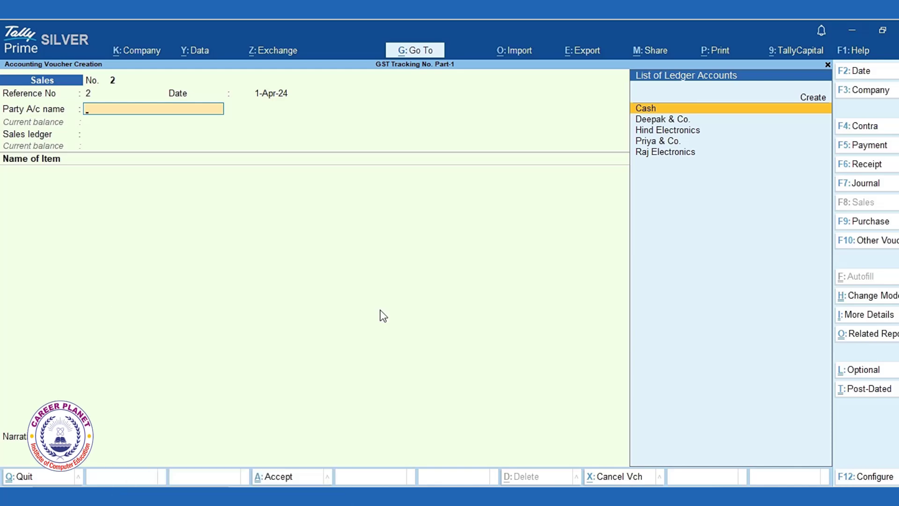
# Step: Set the party to Deepak & Co. without a delivery note and use Sales as the sales ledger
pyautogui.press('Down')
pyautogui.press('Down')
pyautogui.press('Up')
pyautogui.press('Return')
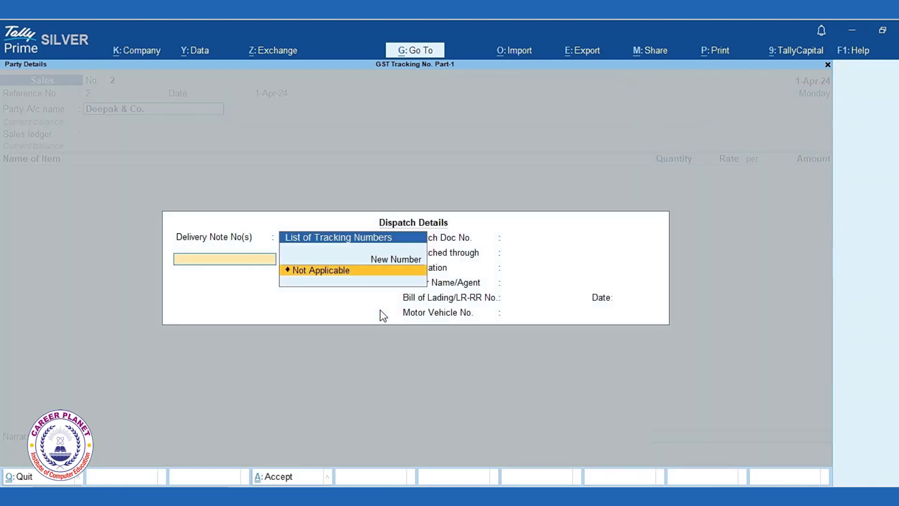
pyautogui.hotkey('ctrl', 'a')
pyautogui.press('Return')
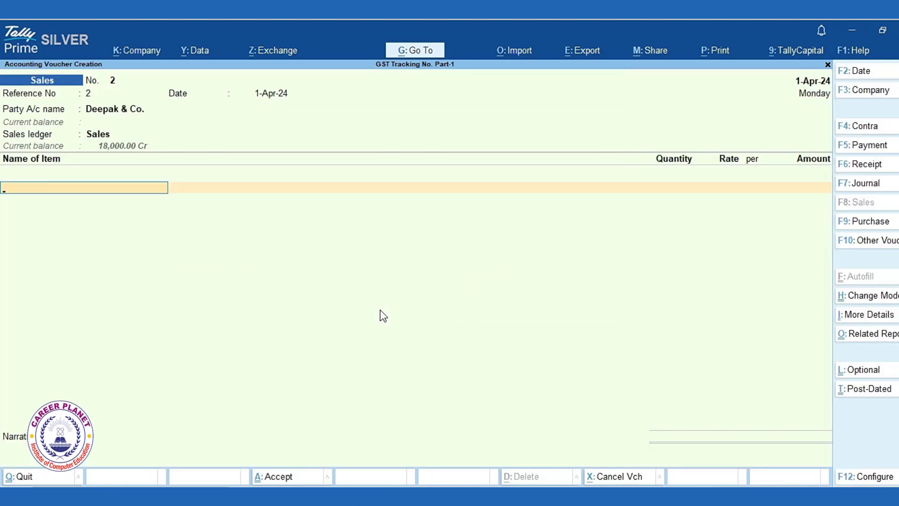
# Step: Add the item LG Tv and assign it the new tracking number Deep-T25
pyautogui.press('Return')
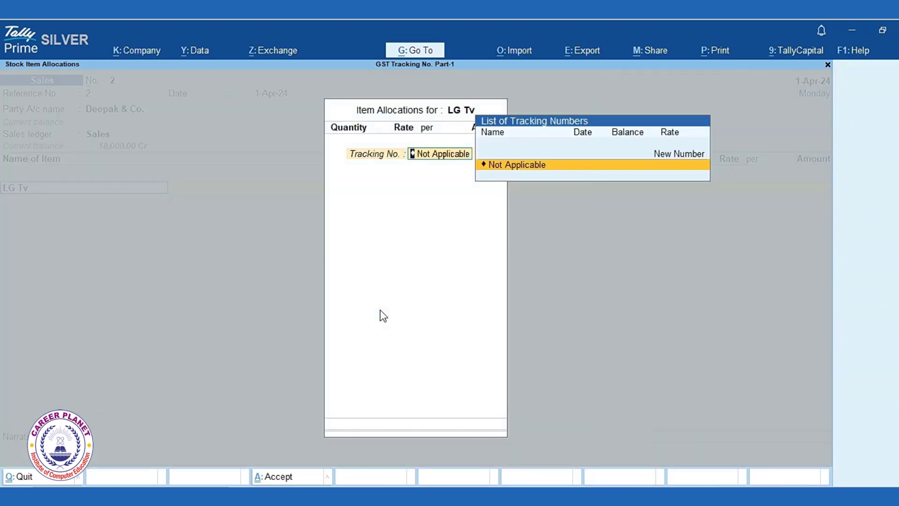
pyautogui.press('Up')
pyautogui.press('Return')
pyautogui.write('D')
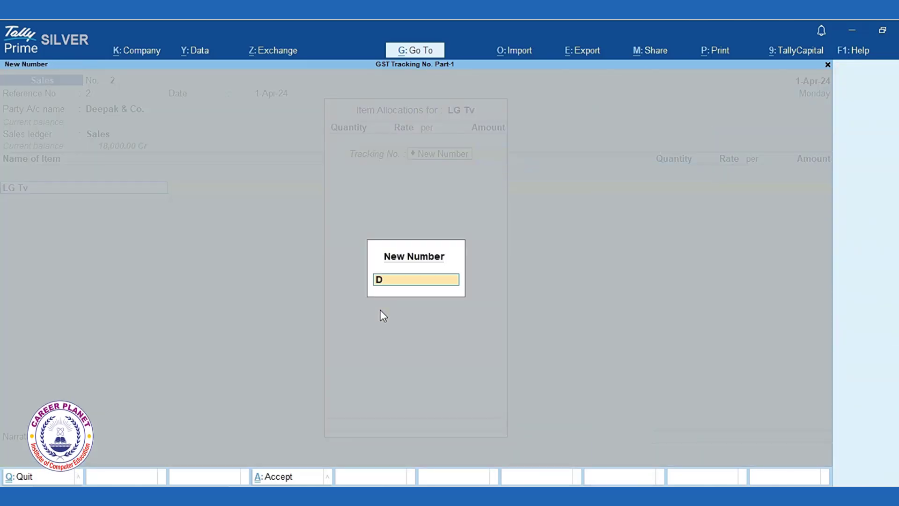
pyautogui.write('eep-t25')
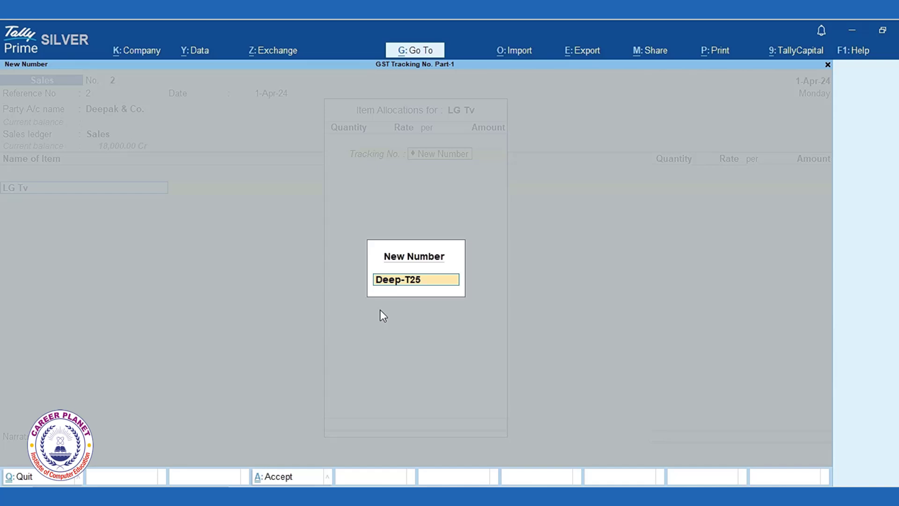
pyautogui.press('Return')
# Step: Allocate 3 nos of LG Tv at a rate of 6,000 under tracking number Deep-T25
pyautogui.write('3')
pyautogui.press('Return')
pyautogui.press('Return')
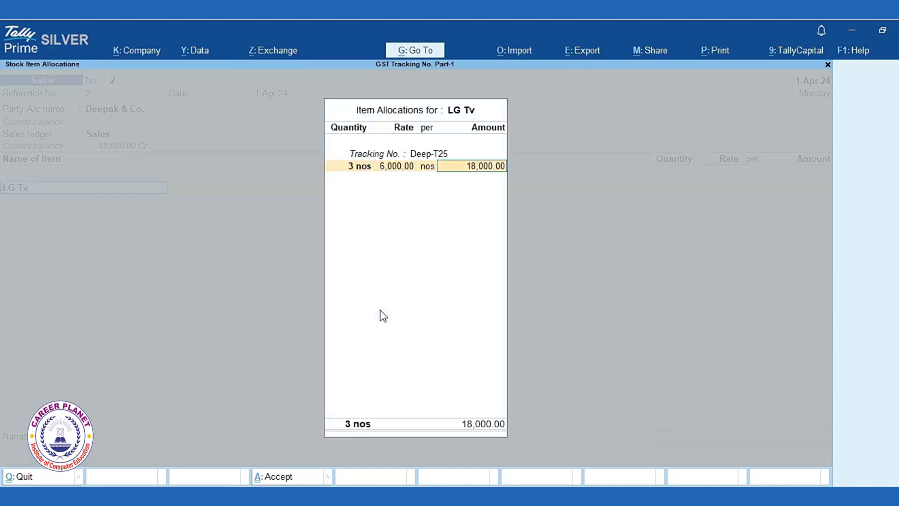
pyautogui.press('Return')
pyautogui.press('Return')
pyautogui.press('Return')
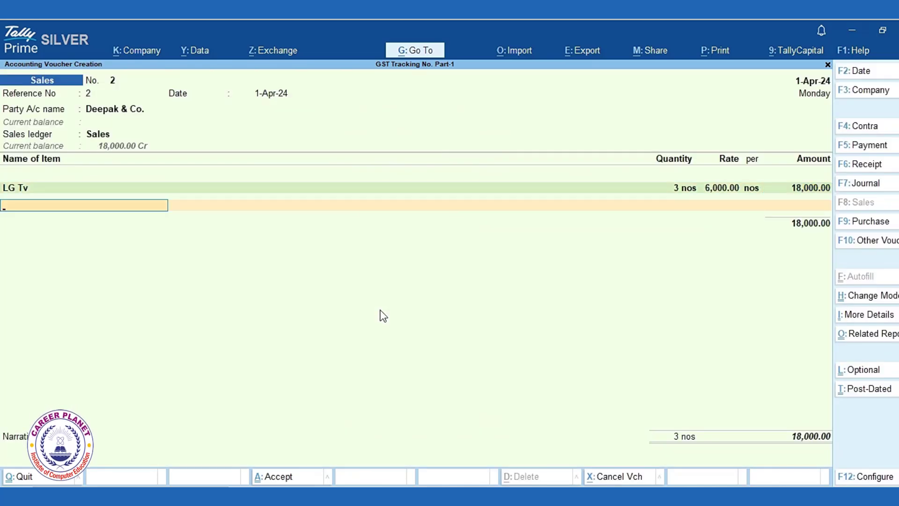
# Step: Add the CGST and SGST ledgers to the Deepak & Co. bill, save the voucher and leave voucher creation
pyautogui.press('Return')
pyautogui.write('C')
pyautogui.press('Return')
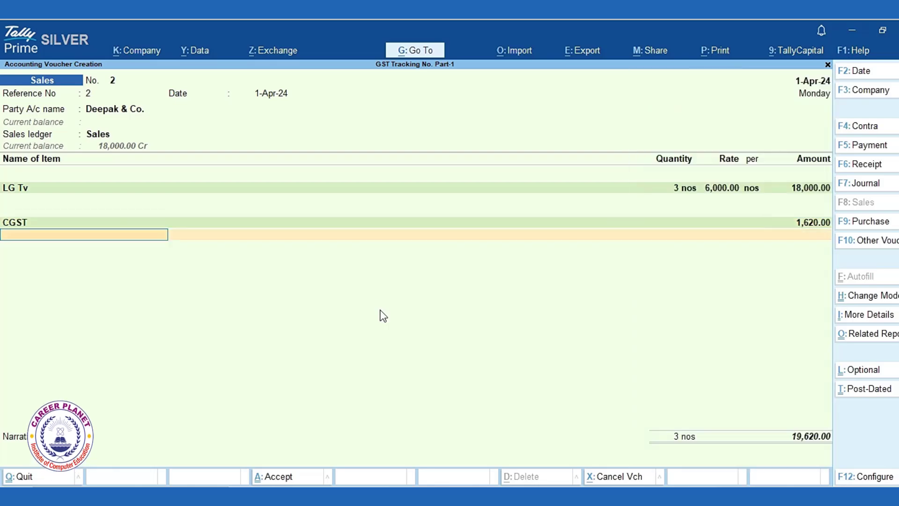
pyautogui.write('SG')
pyautogui.press('Return')
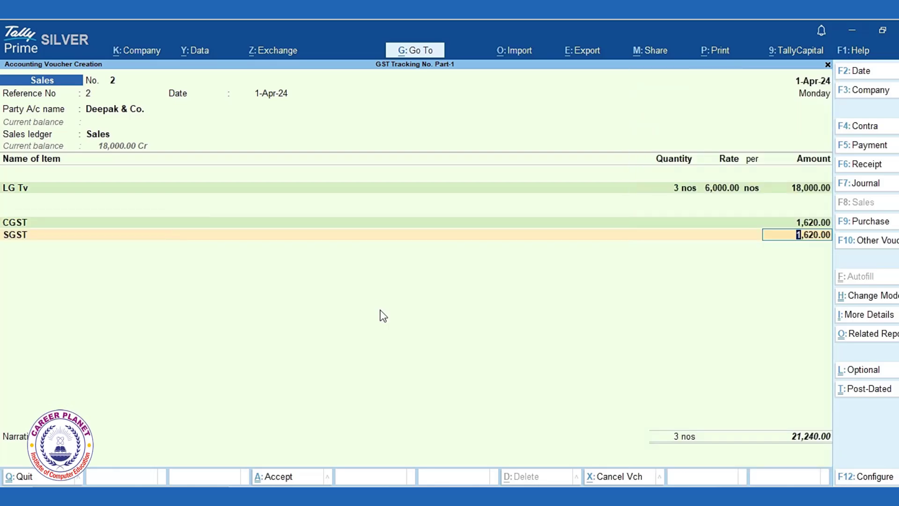
pyautogui.press('ctrl')
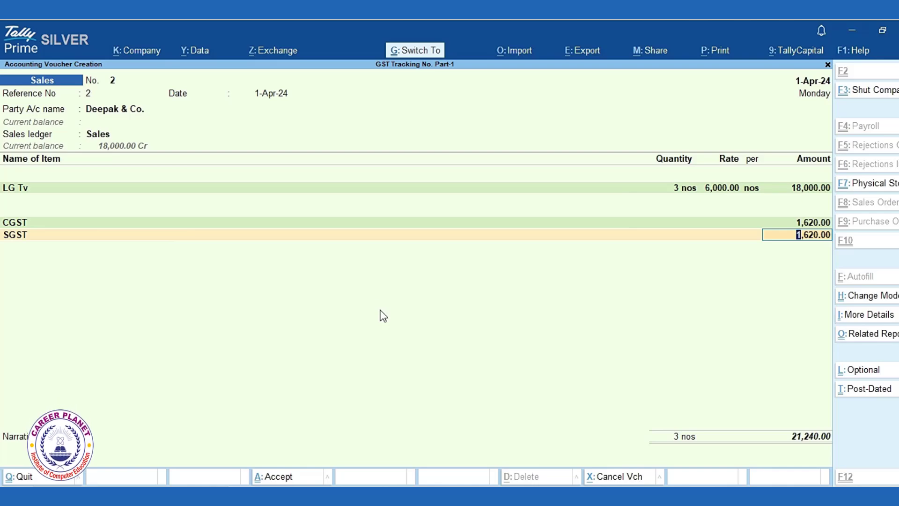
pyautogui.hotkey('ctrl', 'a')
pyautogui.press('Escape')
pyautogui.press('y')
# Step: Review the Stock Summary with the TV group expanded to LG Tv after the Deepak & Co. bill, and close it
pyautogui.press('s')
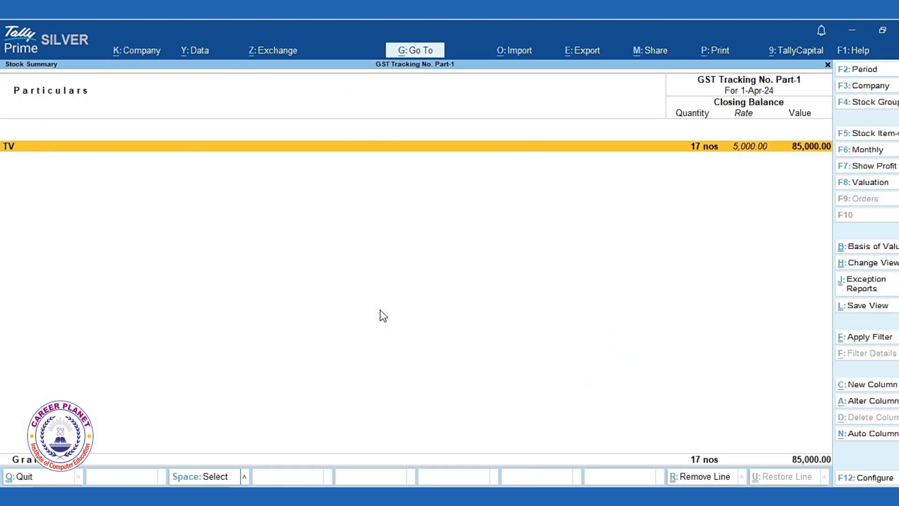
pyautogui.hotkey('shift', 'Return')
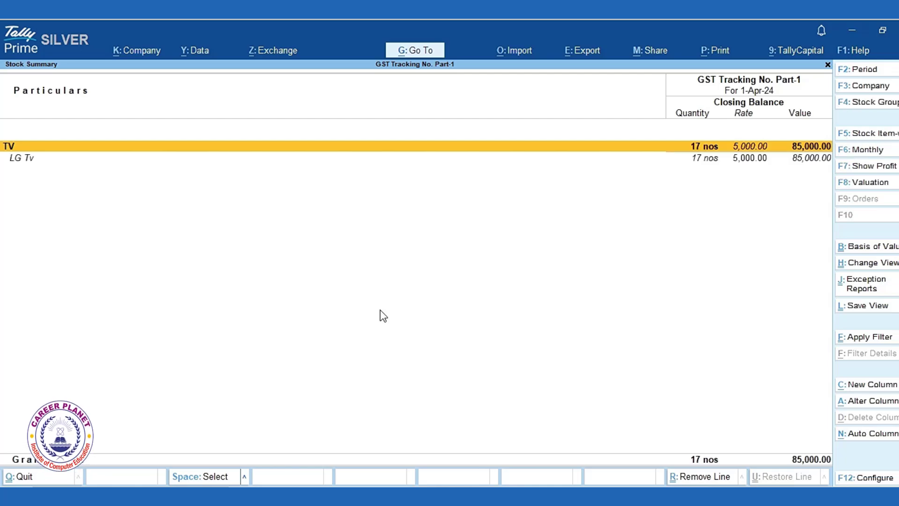
pyautogui.press('Escape')
# Step: Review the detailed Balance Sheet after the Deepak & Co. bill, drilling into Duties & Taxes and back
pyautogui.press('b')
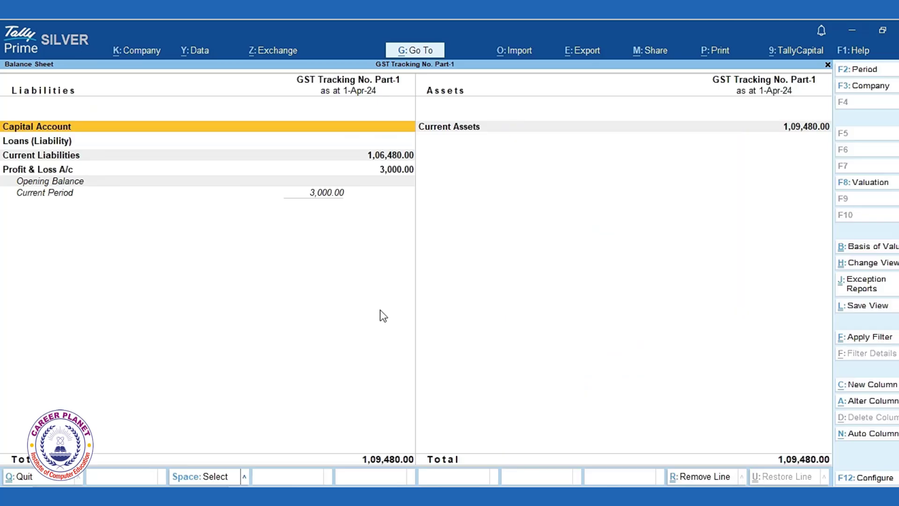
pyautogui.hotkey('alt', 'F5')
pyautogui.press('Down')
pyautogui.press('Down')
pyautogui.press('Down')
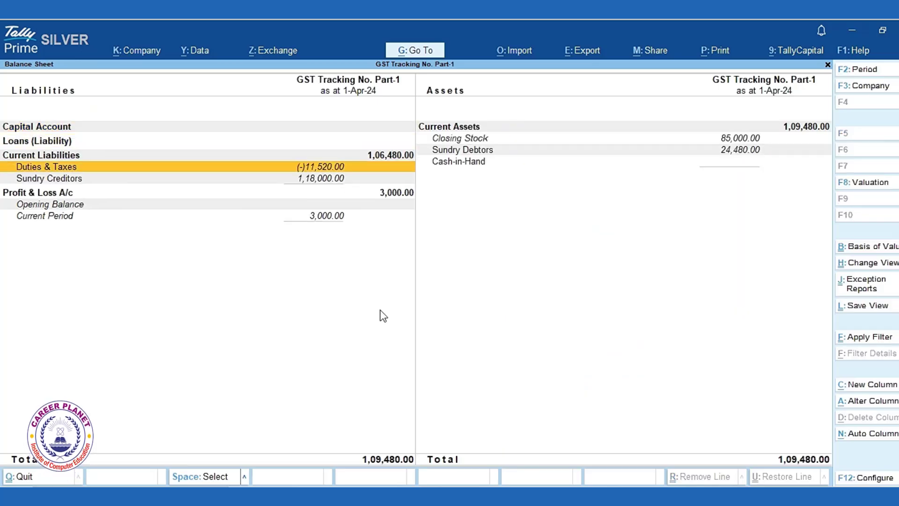
pyautogui.press('Return')
pyautogui.press('Escape')
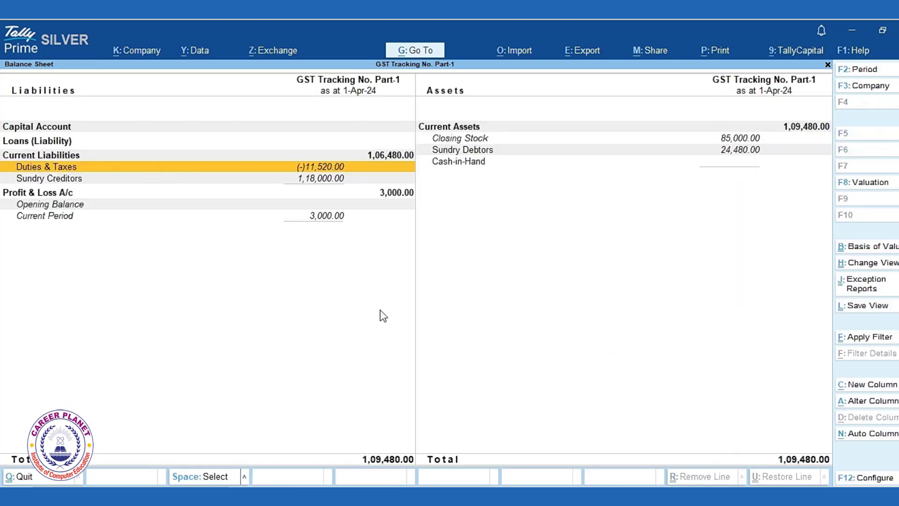
# Step: Leave the Balance Sheet and open the GSTR-1 return at its B2B Invoices line
pyautogui.press('Escape')
pyautogui.press('d')
pyautogui.press('s')
pyautogui.press('Return')
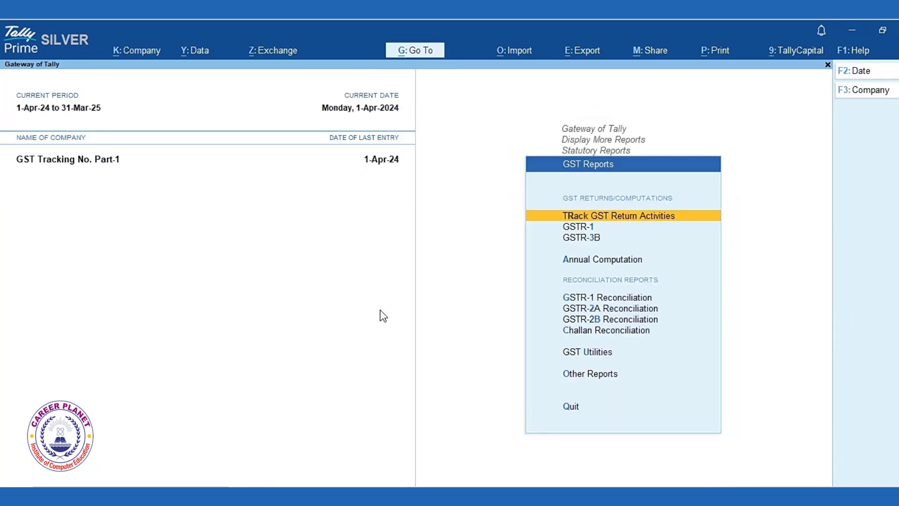
pyautogui.press('Down')
pyautogui.press('Return')
pyautogui.press('Down')
pyautogui.press('Down')
pyautogui.press('Down')
pyautogui.press('Down')
pyautogui.press('Down')
pyautogui.press('Down')
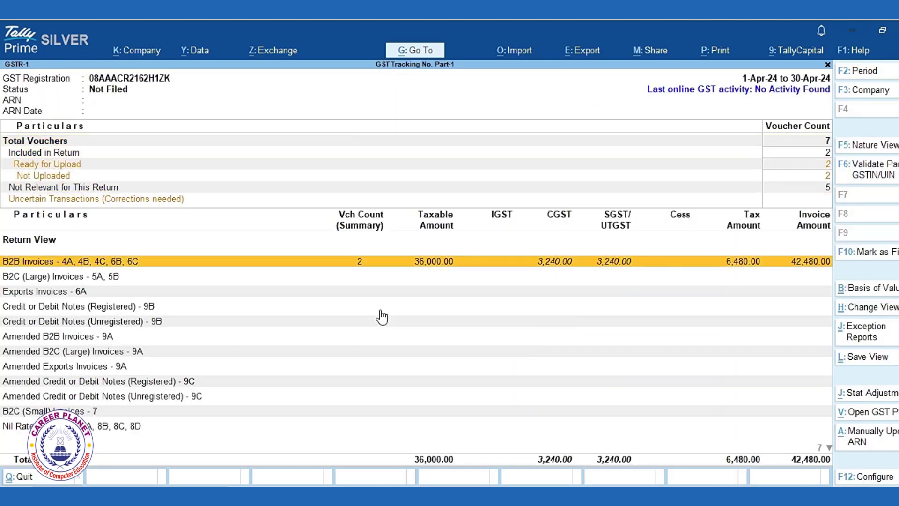
# Step: Drill from B2B Invoices into the Raj Electronics voucher register, review the Priya & Co. and Deepak & Co. sales, and close GSTR-1
pyautogui.press('Up')
pyautogui.press('Return')
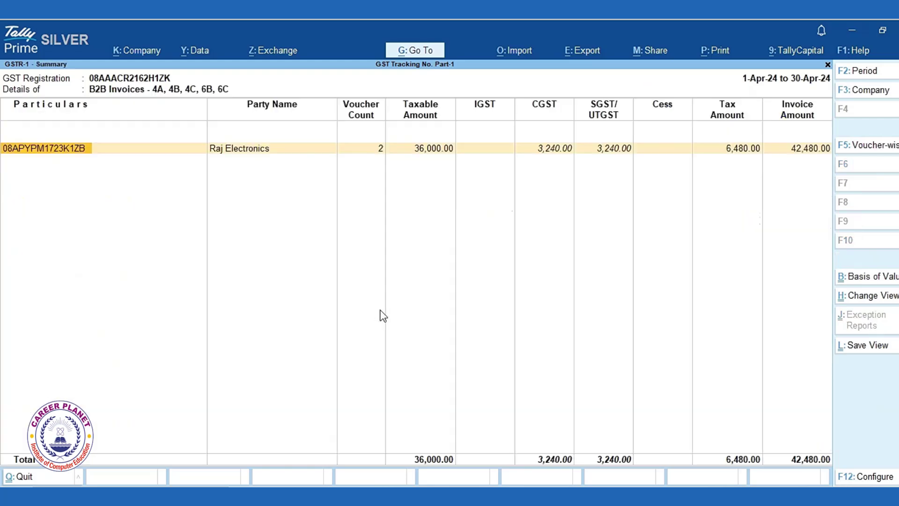
pyautogui.press('Return')
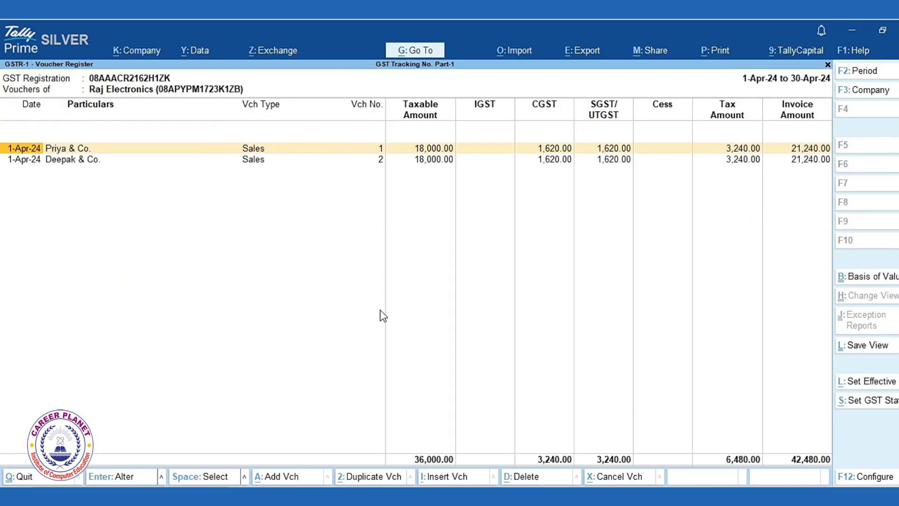
pyautogui.press('Down')
pyautogui.press('Up')
pyautogui.press('Down')
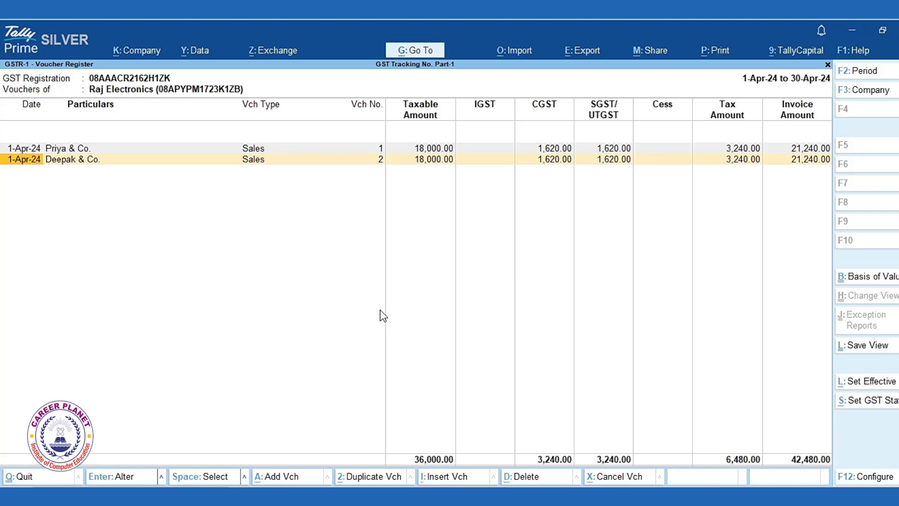
pyautogui.press('Escape')
pyautogui.press('Escape')
pyautogui.press('Escape')
pyautogui.press('Escape')
pyautogui.press('Escape')
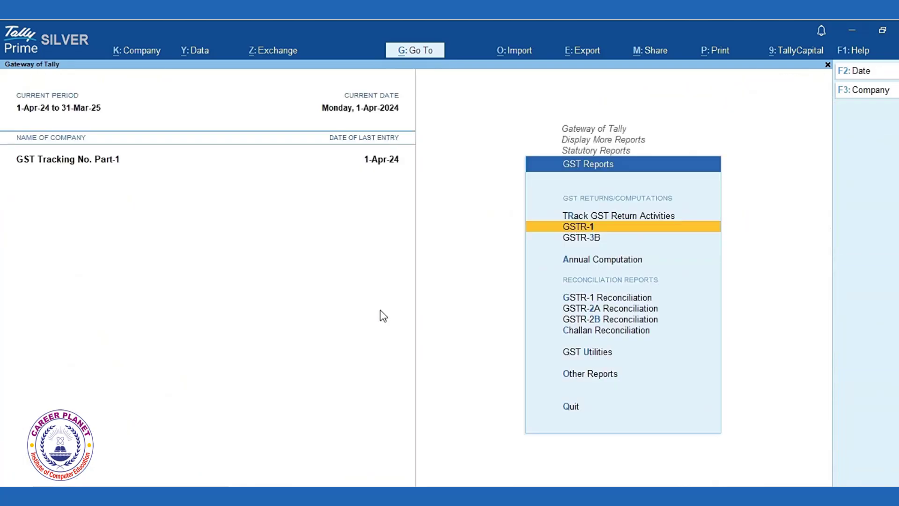
pyautogui.press('Escape')
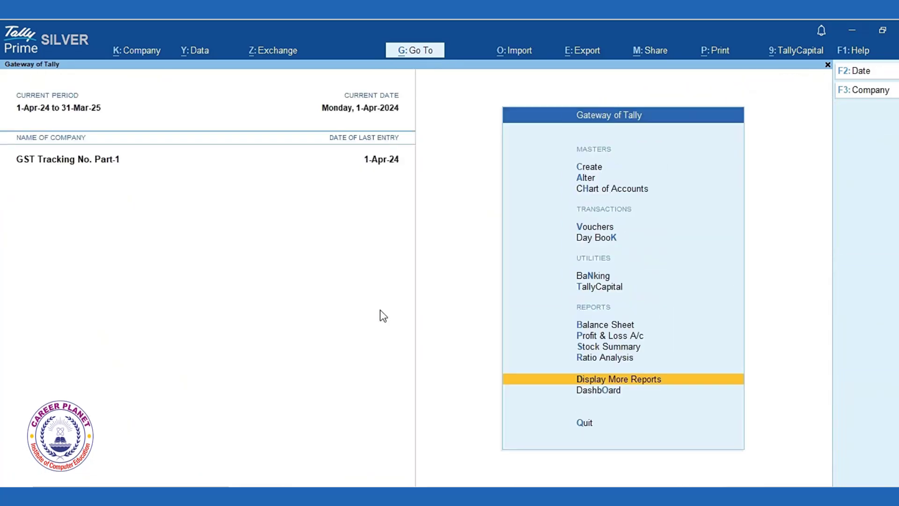
# Step: Open voucher creation and switch it to a new Delivery Note
pyautogui.press('Up')
pyautogui.press('Up')
pyautogui.press('Up')
pyautogui.press('Up')
pyautogui.press('Up')
pyautogui.press('Up')
pyautogui.press('Up')
pyautogui.press('Up')
pyautogui.press('Return')
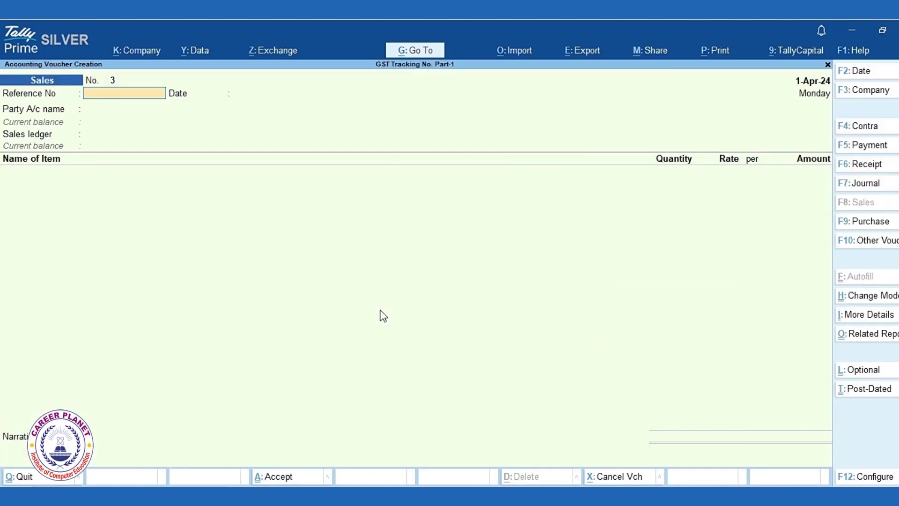
pyautogui.press('F9')
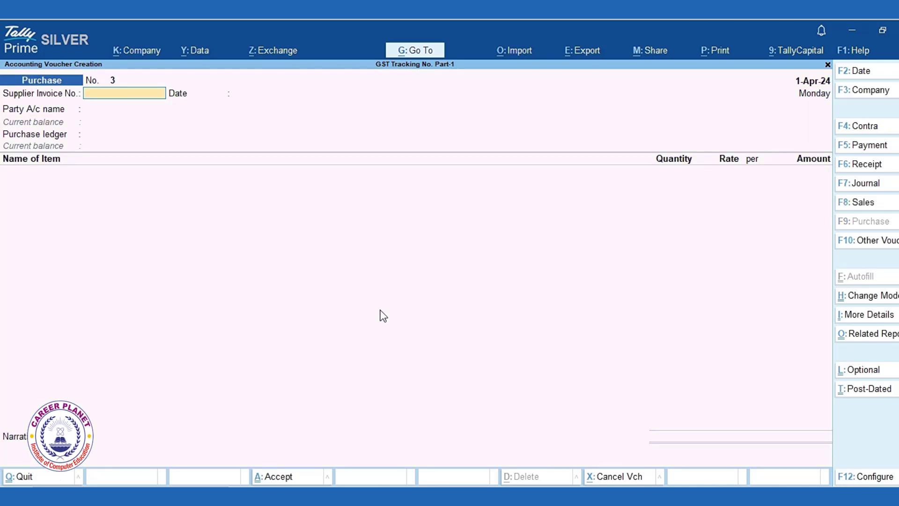
pyautogui.hotkey('alt', 'F8')
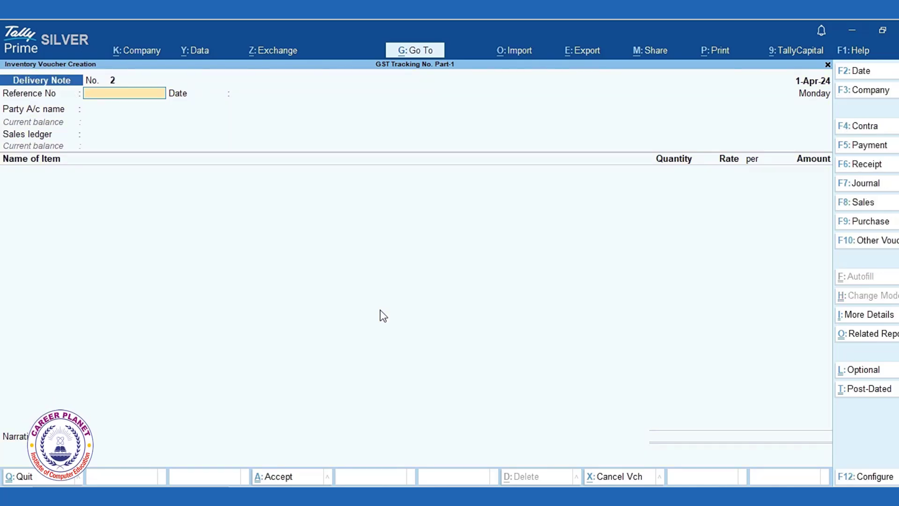
# Step: Fill in the delivery note header with reference number 2, date 1-Apr-24, party Deepak & Co. and the Sales ledger
pyautogui.write('2')
pyautogui.press('Return')
pyautogui.press('Return')
pyautogui.press('Down')
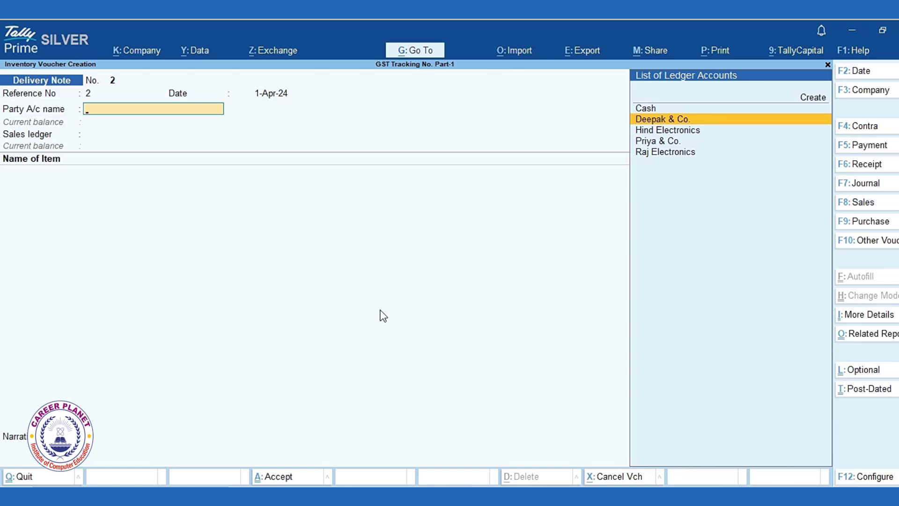
pyautogui.press('Return')
pyautogui.press('Return')
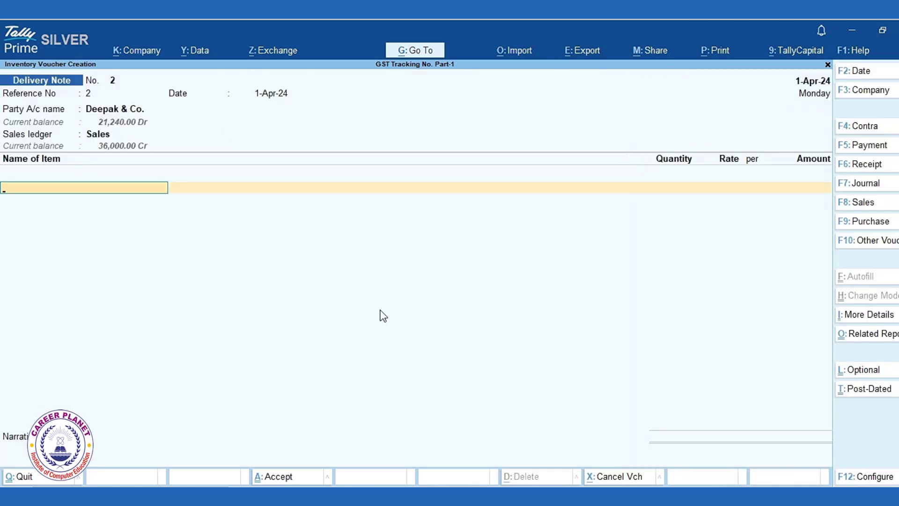
# Step: Add LG Tv to the delivery note against tracking number Deep-T25, with 3 nos at a rate of 6,000
pyautogui.write('L')
pyautogui.press('Return')
pyautogui.press('Down')
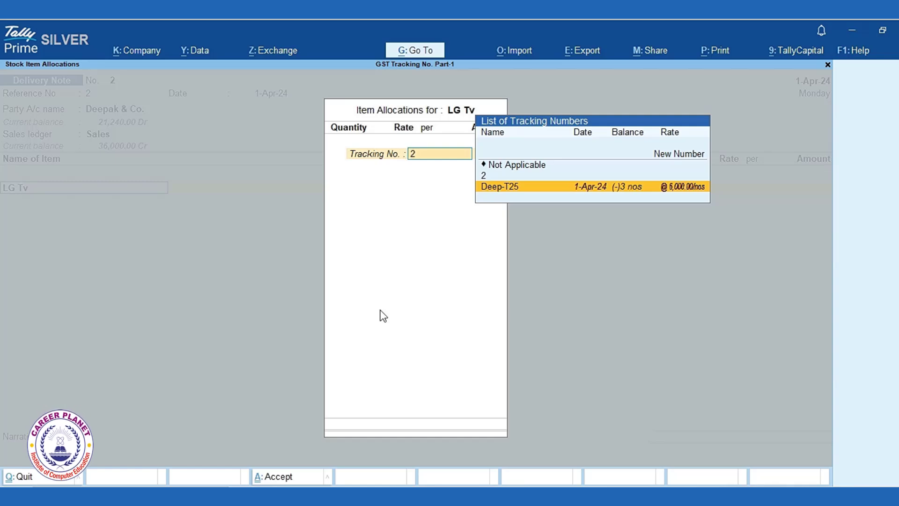
pyautogui.press('Return')
pyautogui.press('Return')
pyautogui.press('Return')
pyautogui.press('Return')
pyautogui.press('Return')
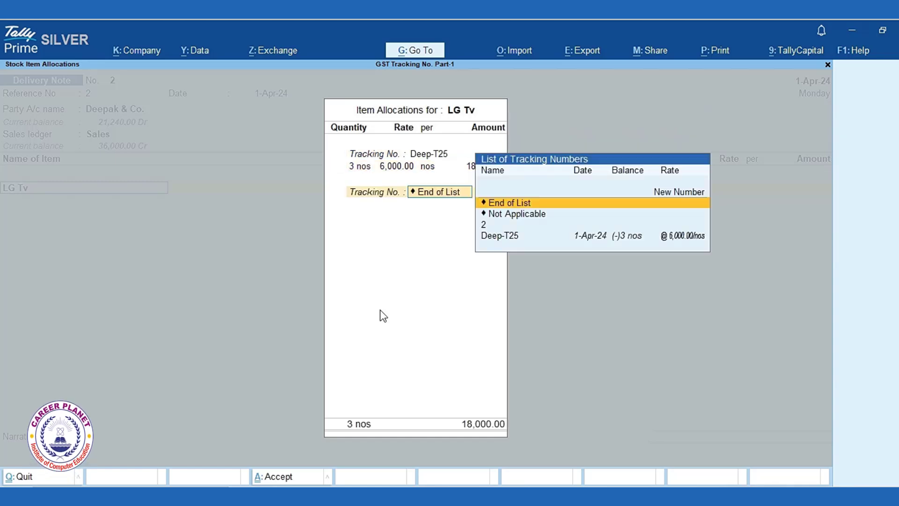
pyautogui.press('Return')
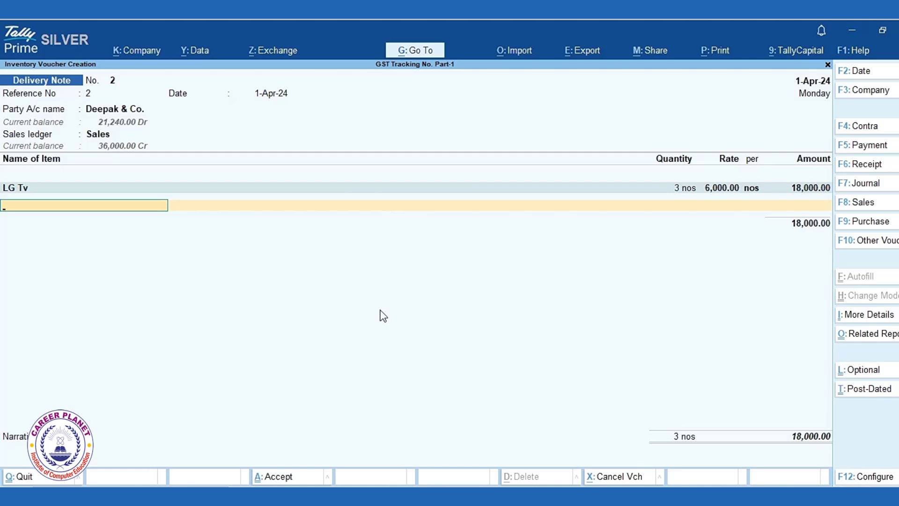
# Step: End the item and ledger entries, save the Deepak & Co. delivery note and leave voucher creation
pyautogui.press('Return')
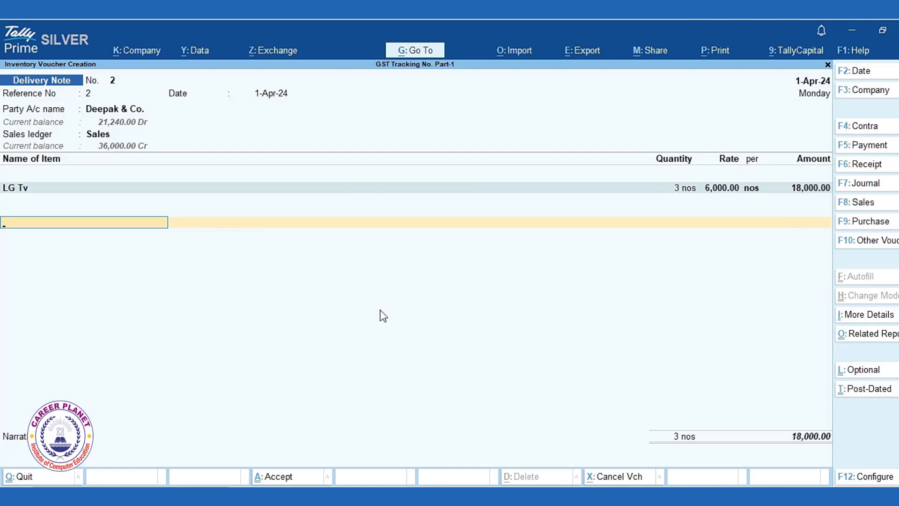
pyautogui.press('Return')
pyautogui.press('Return')
pyautogui.press('Return')
pyautogui.press('Return')
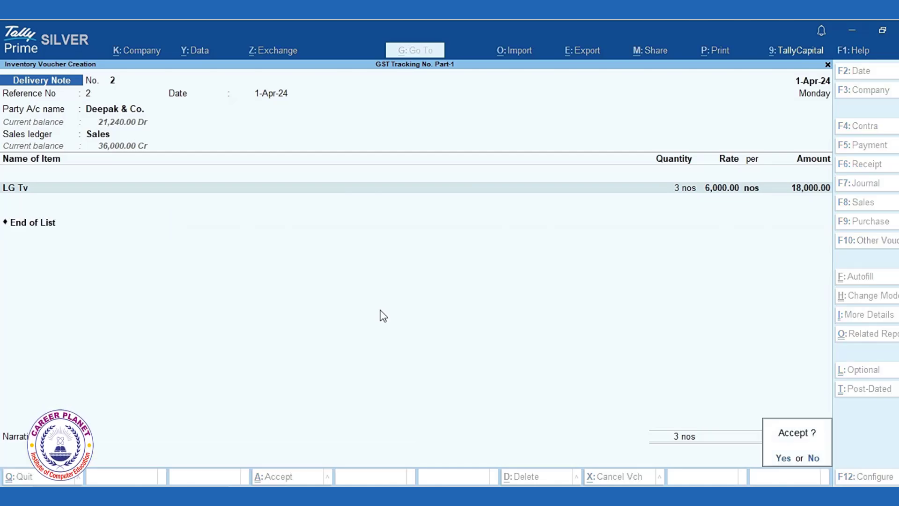
pyautogui.press('Escape')
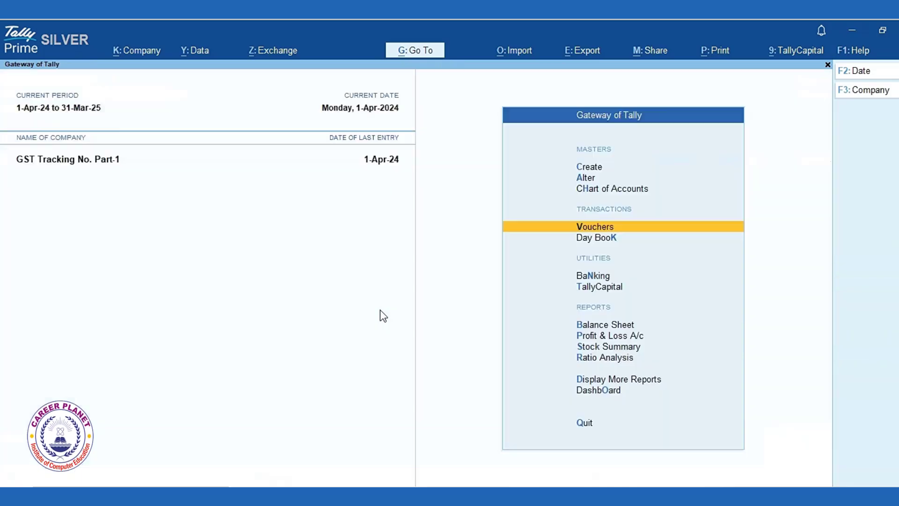
# Step: Review the Stock Summary with the TV group expanded to LG Tv after the Deepak & Co. delivery, and close it
pyautogui.press('s')
pyautogui.hotkey('shift', 'Return')
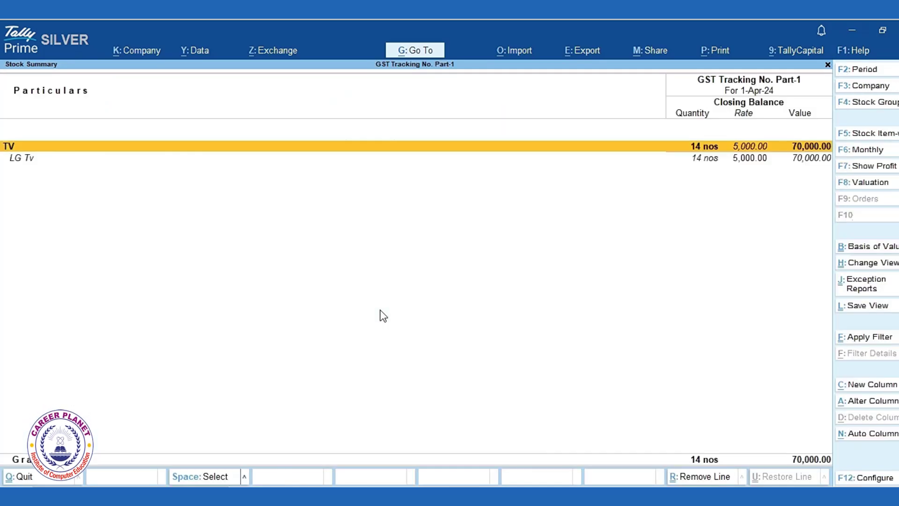
pyautogui.press('Down')
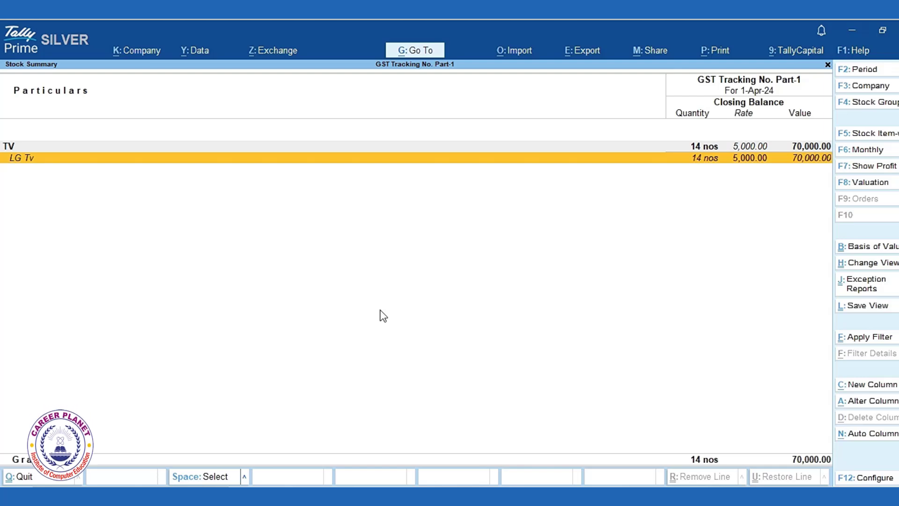
pyautogui.press('Escape')
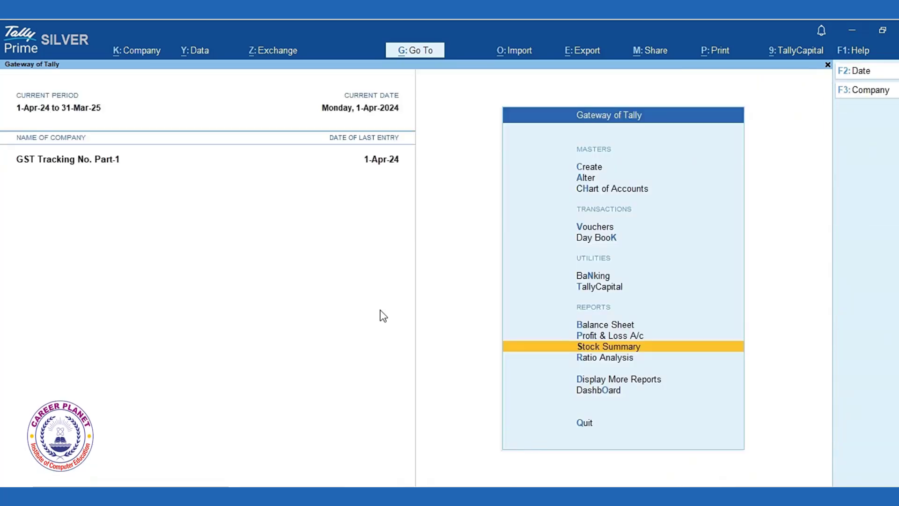